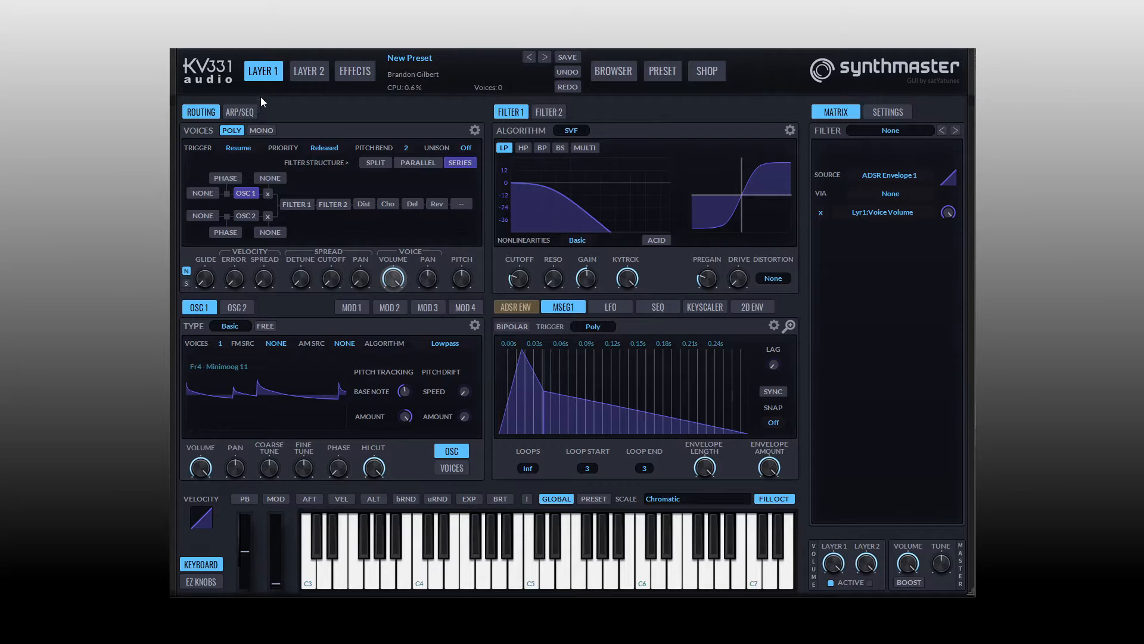
Route Layer 1's oscillator 1 through Filter 1 and raise that filter's cutoff
{"action": "left_click", "coordinate": [308, 71]}
{"action": "left_click", "coordinate": [274, 69]}
{"action": "left_click", "coordinate": [302, 206]}
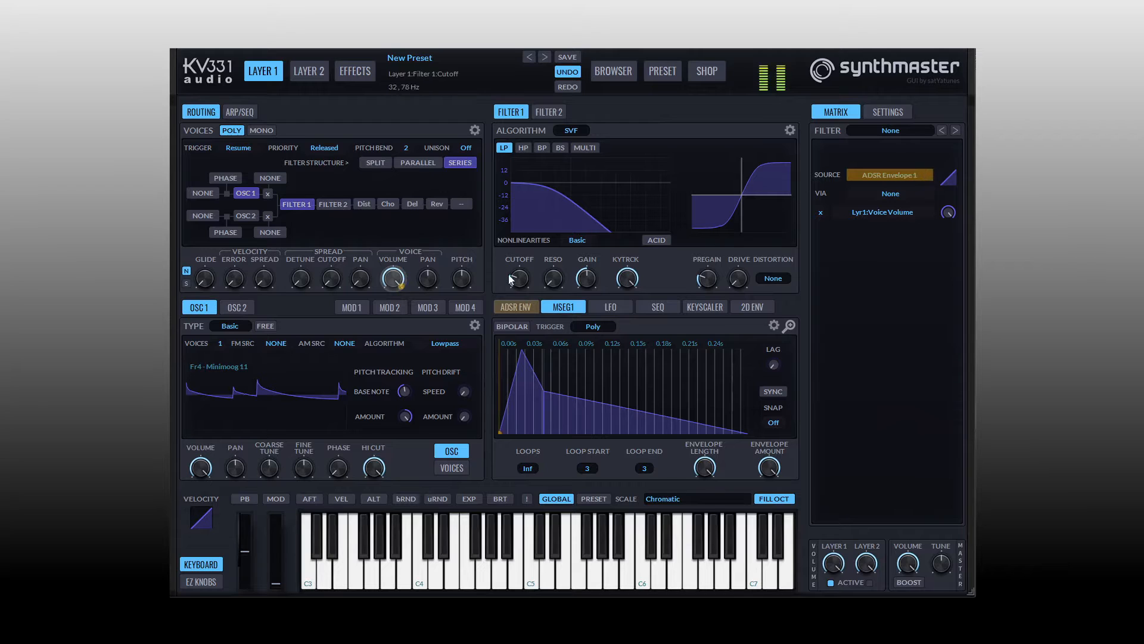
{"action": "mouse_move", "coordinate": [509, 274]}
{"action": "left_mouse_down"}
{"action": "mouse_move", "coordinate": [514, 257]}
{"action": "mouse_move", "coordinate": [519, 276]}
{"action": "left_mouse_up"}
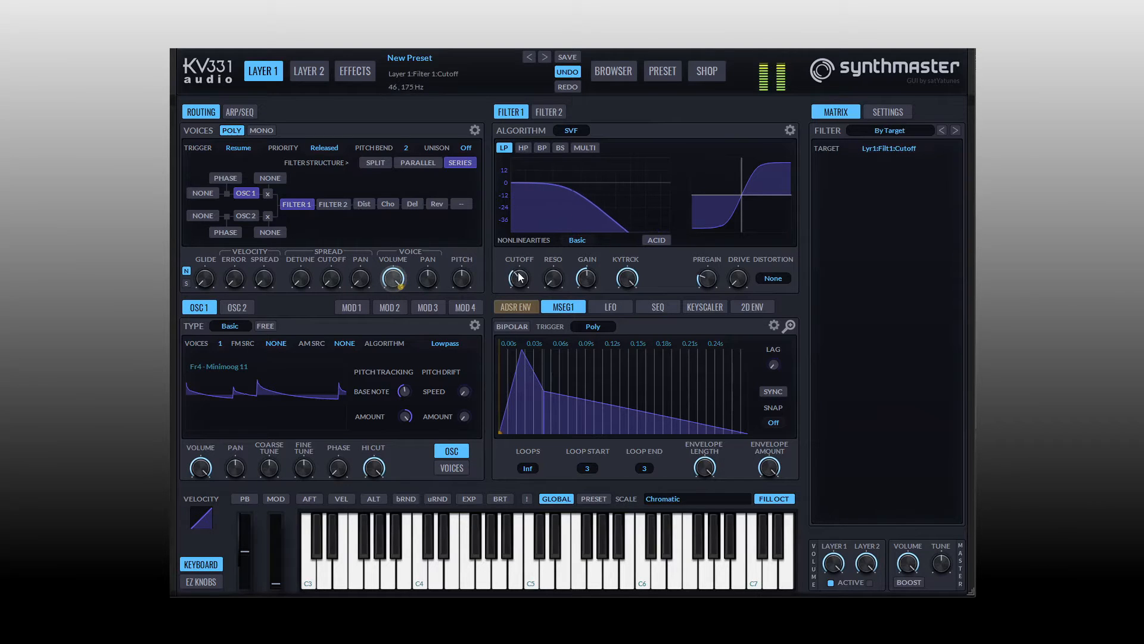
{"action": "scroll", "coordinate": [518, 276], "scroll_direction": "down", "scroll_amount": 3}
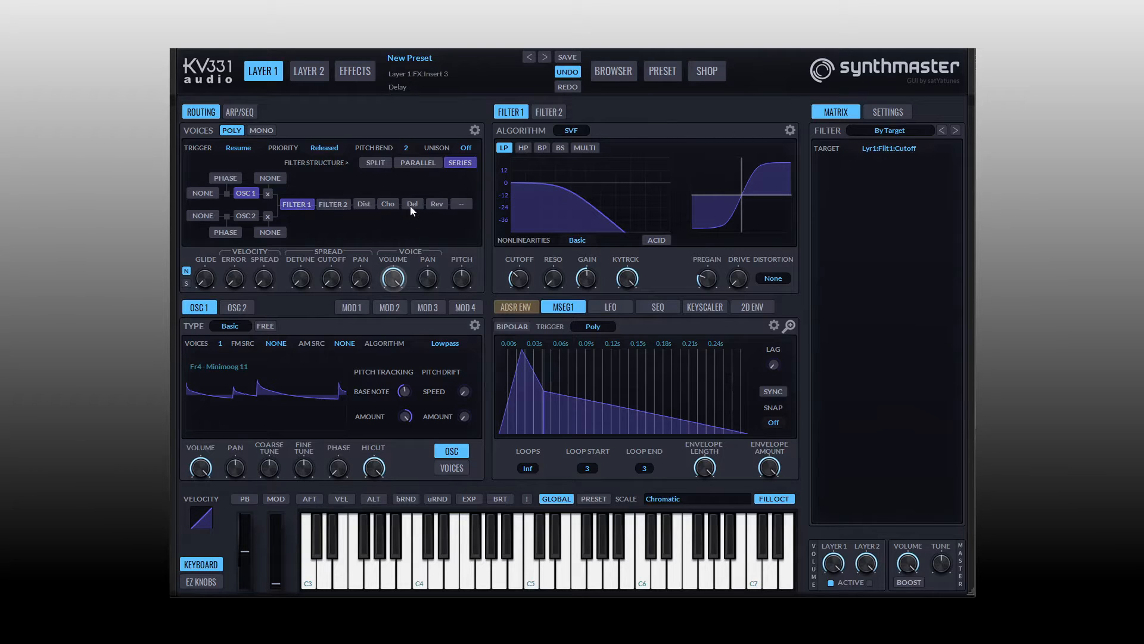
Try the Split and Parallel filter structures on Layer 1 and return to Series
{"action": "left_click", "coordinate": [373, 163]}
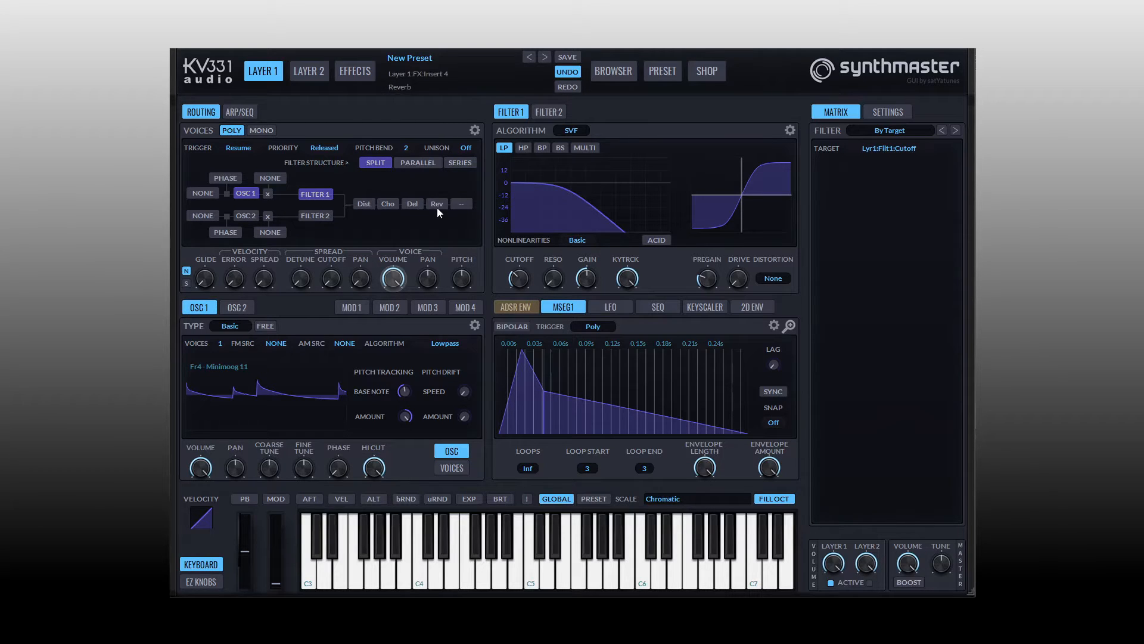
{"action": "left_click", "coordinate": [417, 163]}
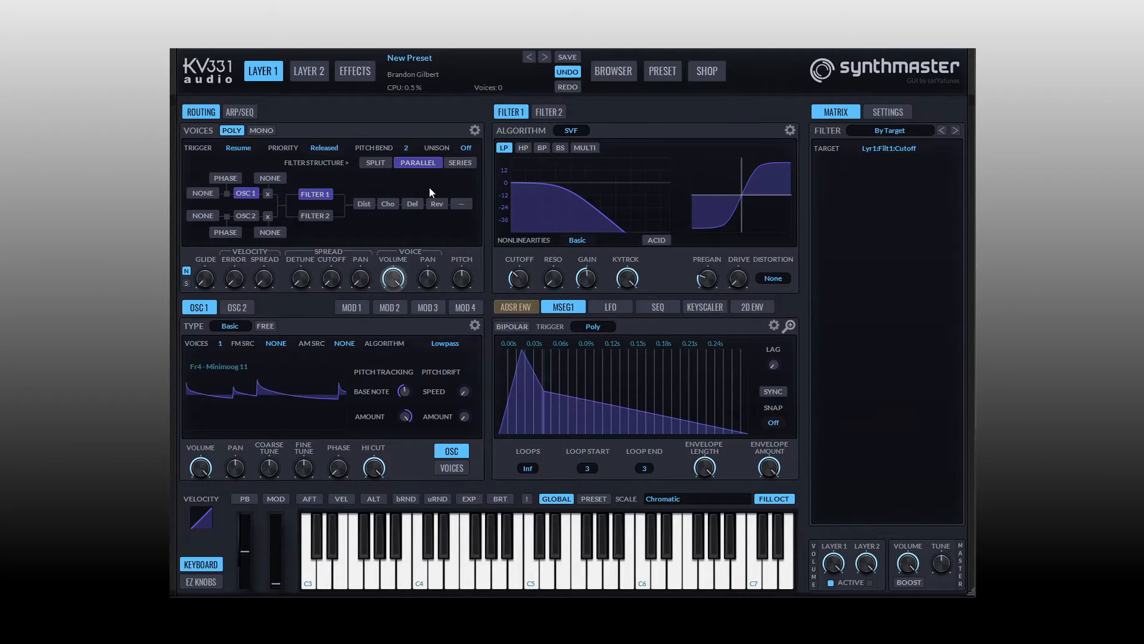
{"action": "left_click", "coordinate": [463, 163]}
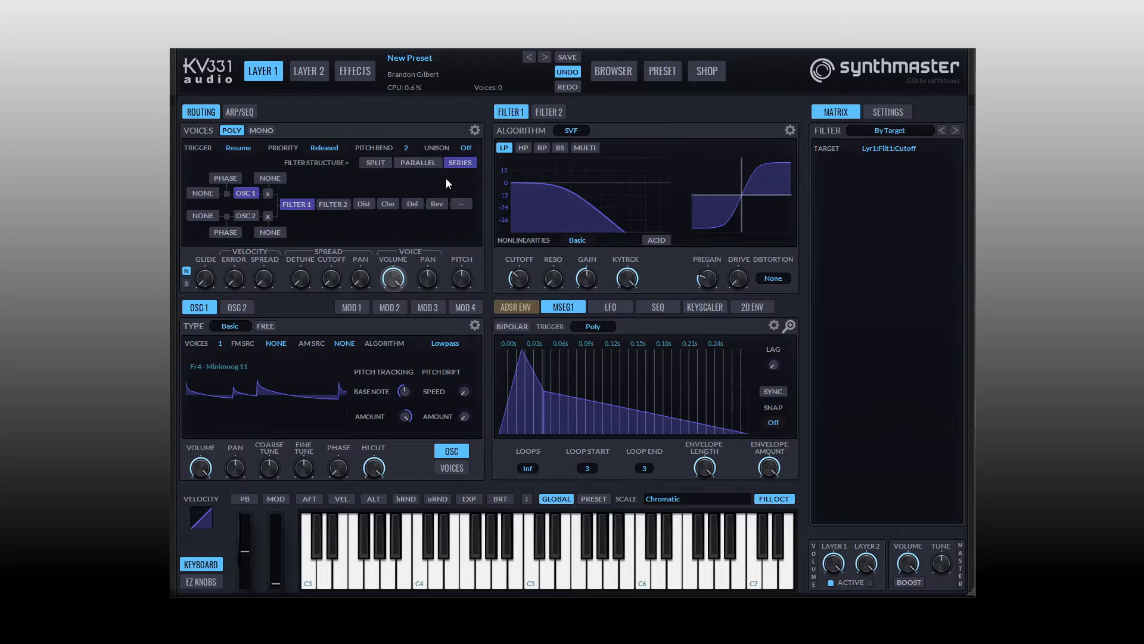
Switch Filter 1 to the Digital algorithm and try its high-pass, band-pass, high-shelf, peak, Dual and Comb types
{"action": "left_click", "coordinate": [573, 131]}
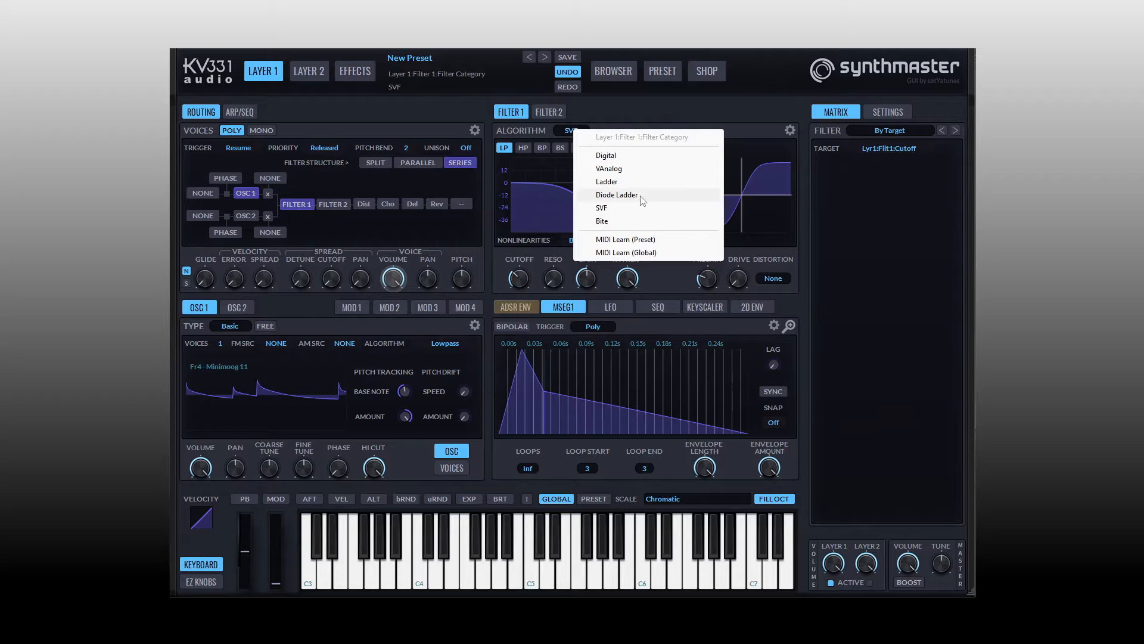
{"action": "left_click", "coordinate": [606, 155]}
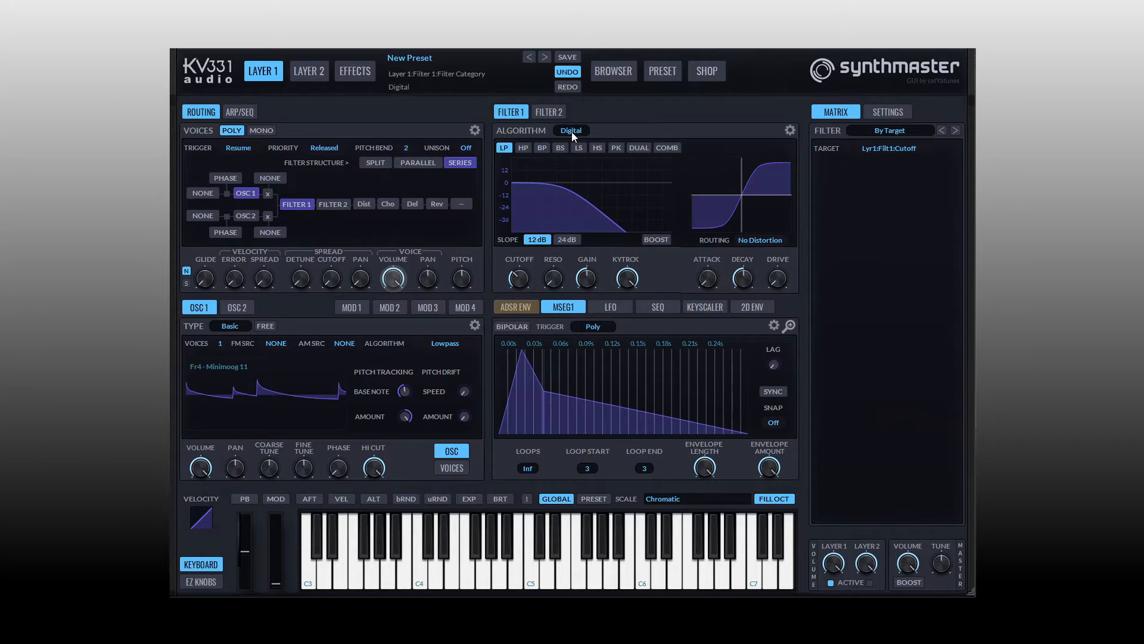
{"action": "left_click", "coordinate": [523, 151]}
{"action": "left_click", "coordinate": [542, 152]}
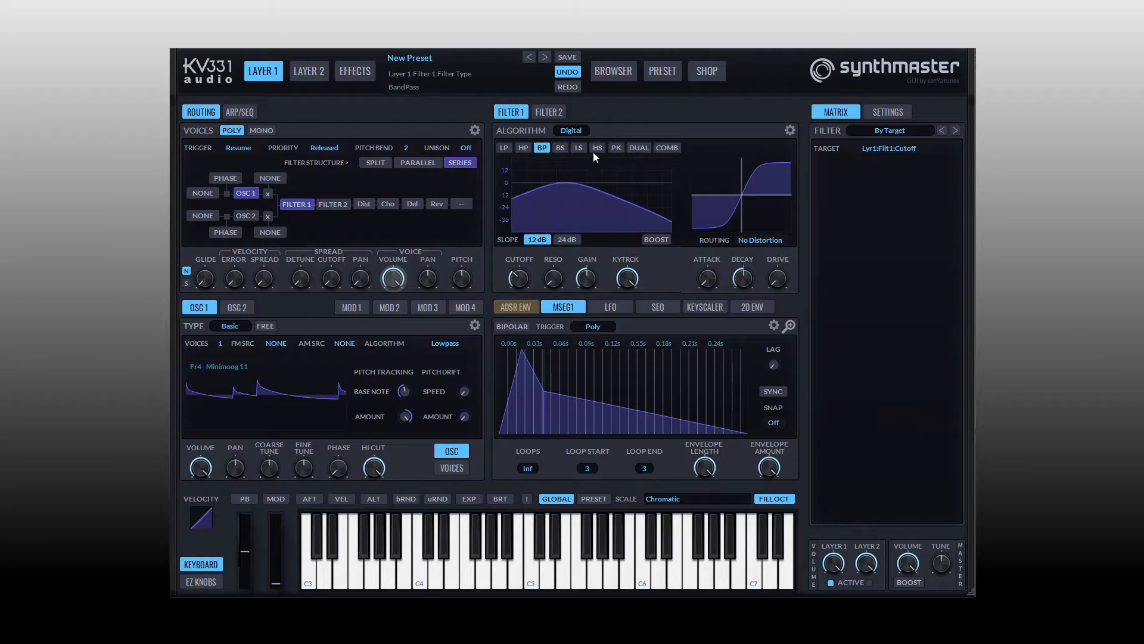
{"action": "left_click", "coordinate": [594, 151]}
{"action": "left_click", "coordinate": [614, 150]}
{"action": "left_click", "coordinate": [642, 149]}
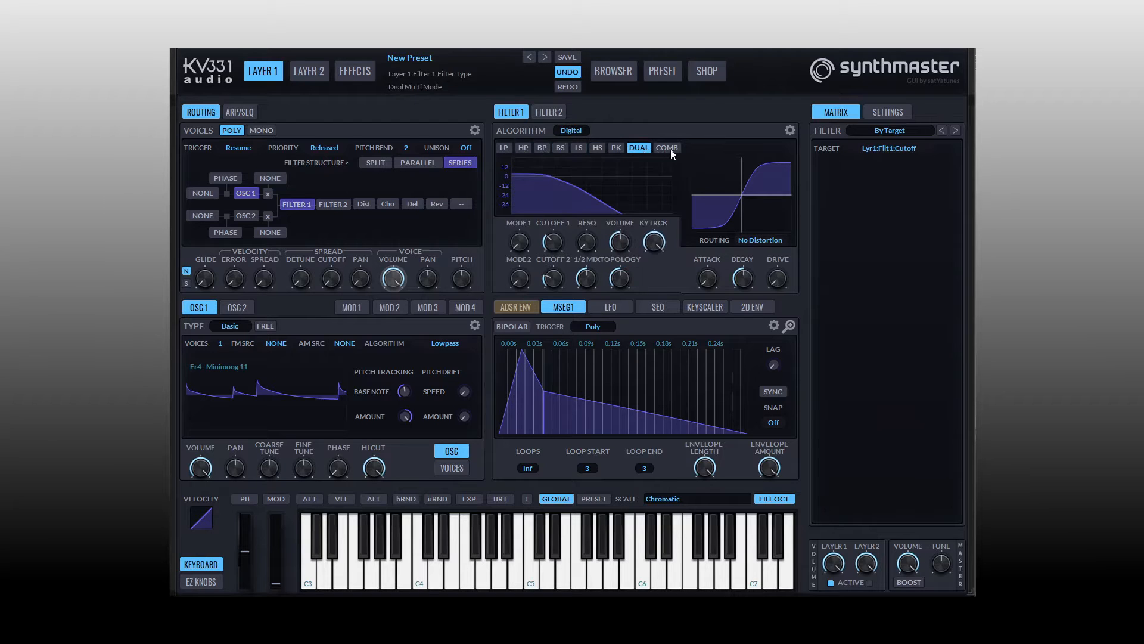
{"action": "left_click", "coordinate": [668, 148]}
Set Filter 1 to the VAnalog algorithm and compare its Multi and Dual types, ending on Dual
{"action": "left_click", "coordinate": [571, 132]}
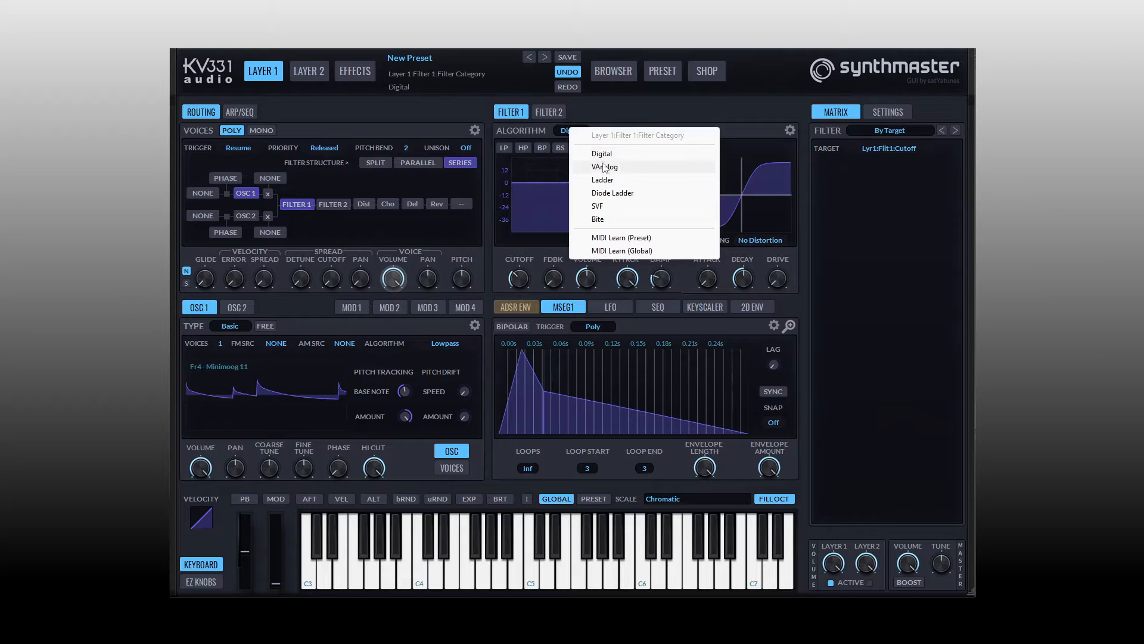
{"action": "left_click", "coordinate": [602, 168]}
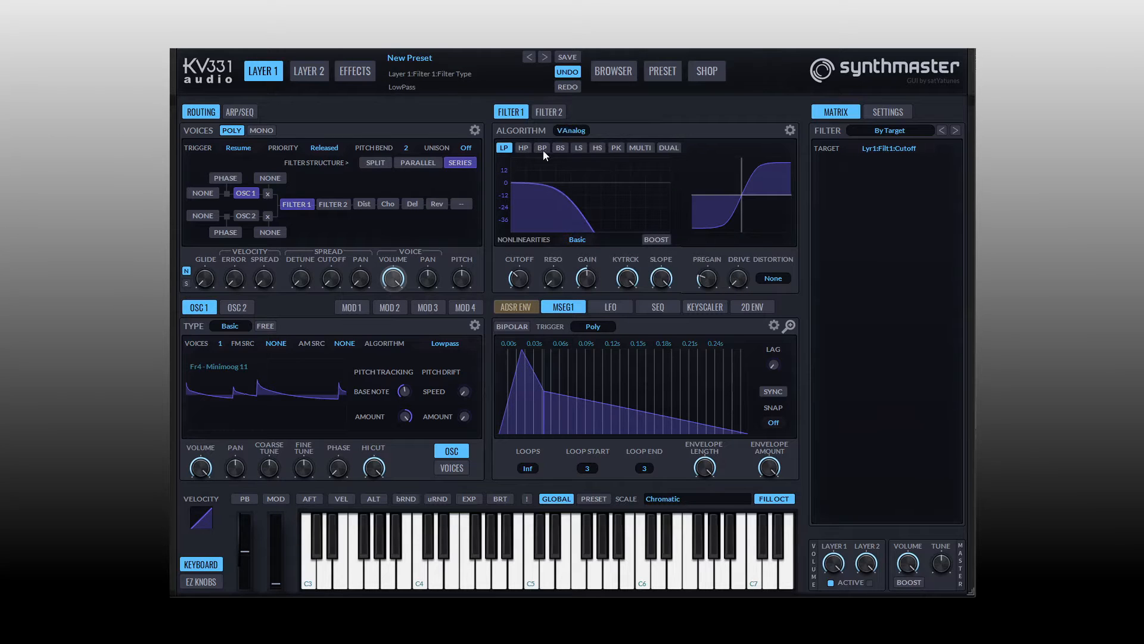
{"action": "left_click", "coordinate": [637, 150]}
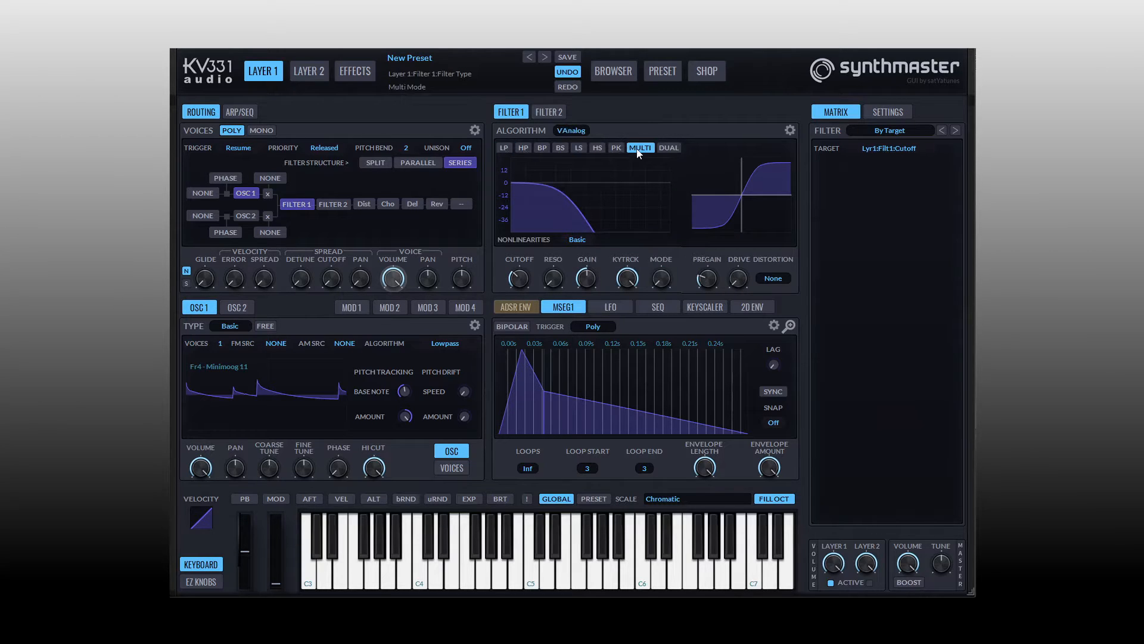
{"action": "left_click", "coordinate": [667, 149]}
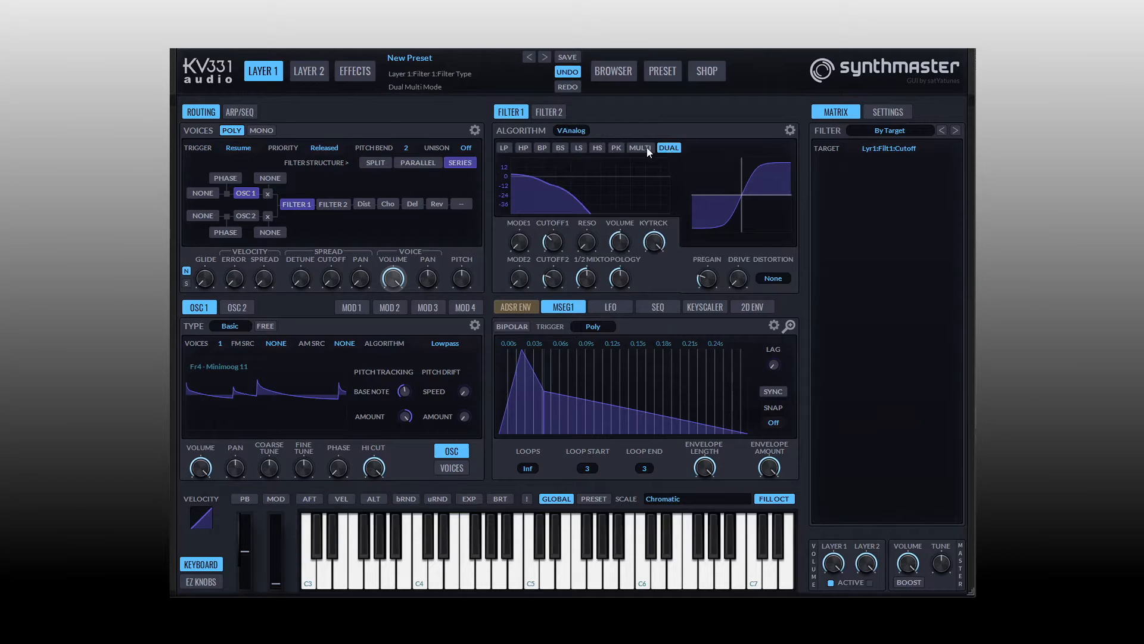
{"action": "left_click", "coordinate": [646, 149]}
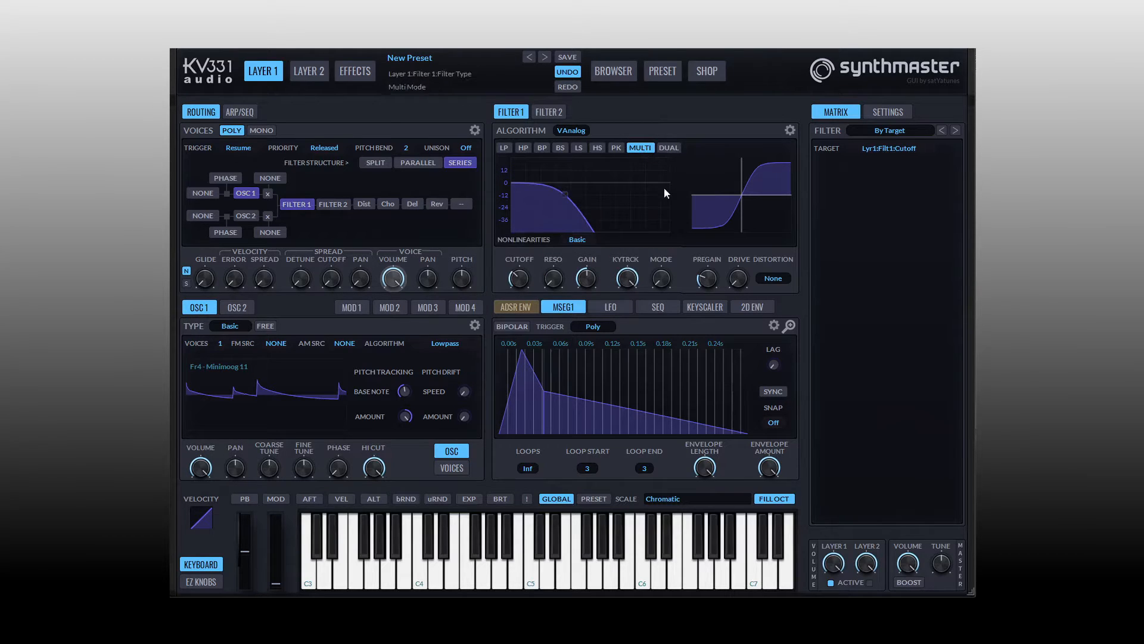
{"action": "left_click", "coordinate": [668, 152]}
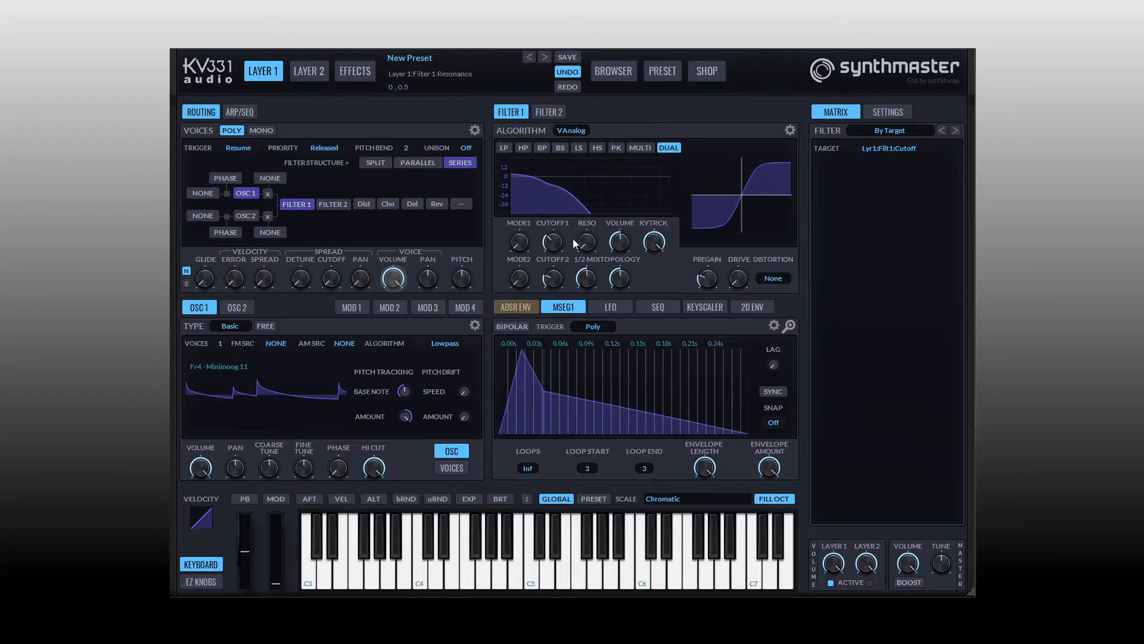
Separate the dual filter's two cutoffs, with cutoff 1 around 1.1 kHz, and raise the resonance strongly
{"action": "left_click_drag", "start_coordinate": [550, 248], "coordinate": [549, 222]}
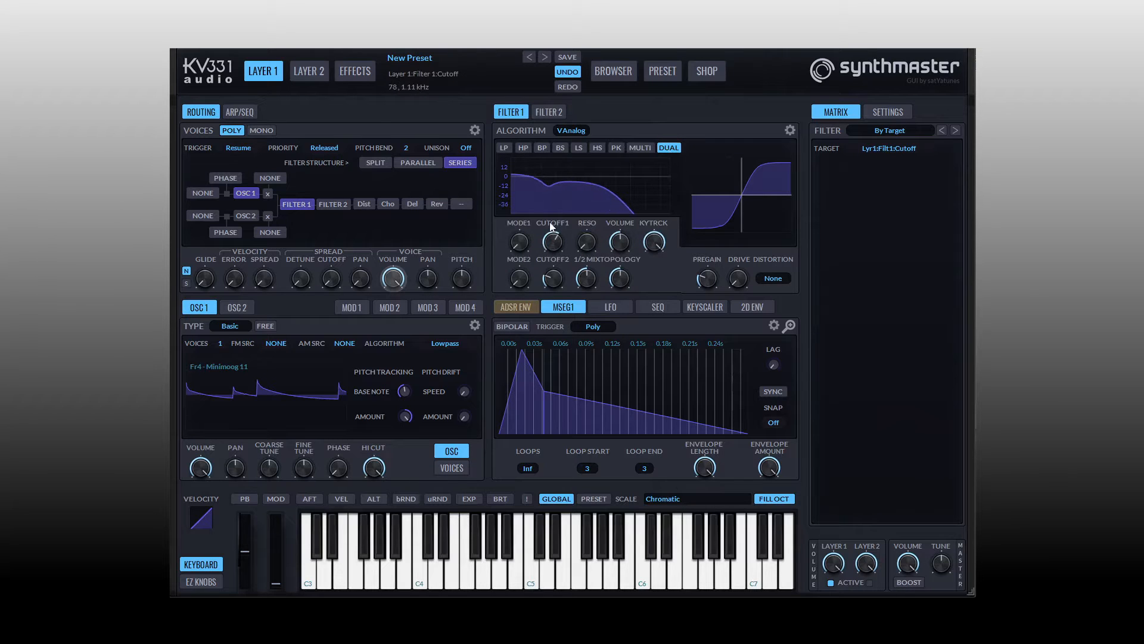
{"action": "left_click_drag", "start_coordinate": [554, 275], "coordinate": [556, 285]}
{"action": "left_click", "coordinate": [558, 243]}
{"action": "left_click_drag", "start_coordinate": [588, 243], "coordinate": [592, 195]}
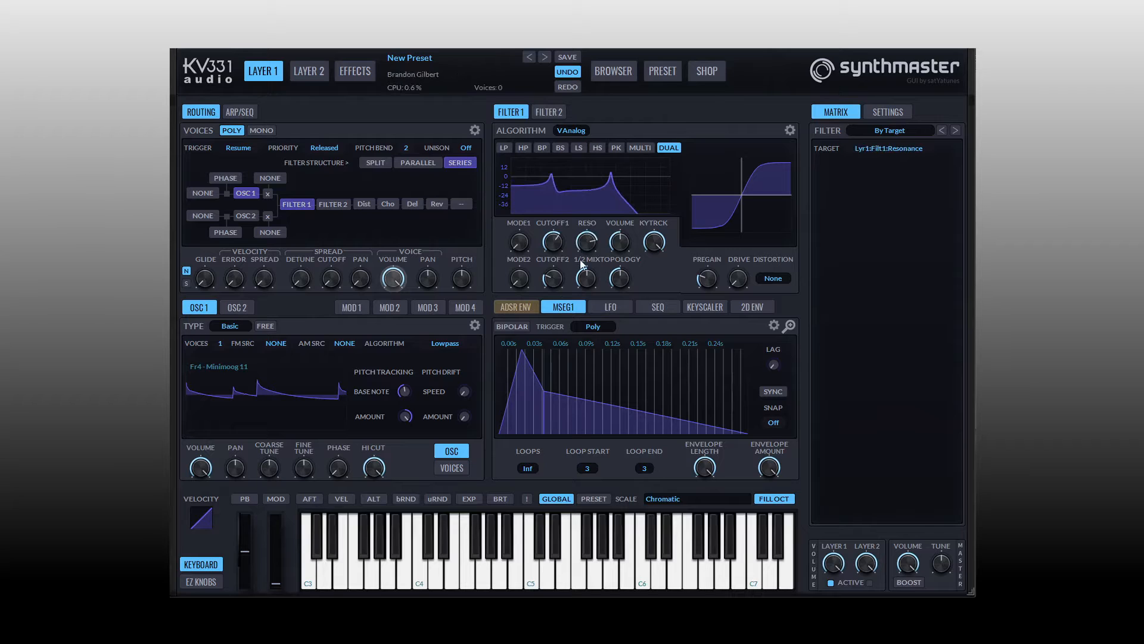
Adjust the dual filter's 1/2 mix, cutoff 1, and the Mode 1 and Mode 2 settings
{"action": "mouse_move", "coordinate": [586, 279]}
{"action": "left_mouse_down"}
{"action": "mouse_move", "coordinate": [589, 295]}
{"action": "mouse_move", "coordinate": [583, 252]}
{"action": "mouse_move", "coordinate": [584, 289]}
{"action": "left_mouse_up"}
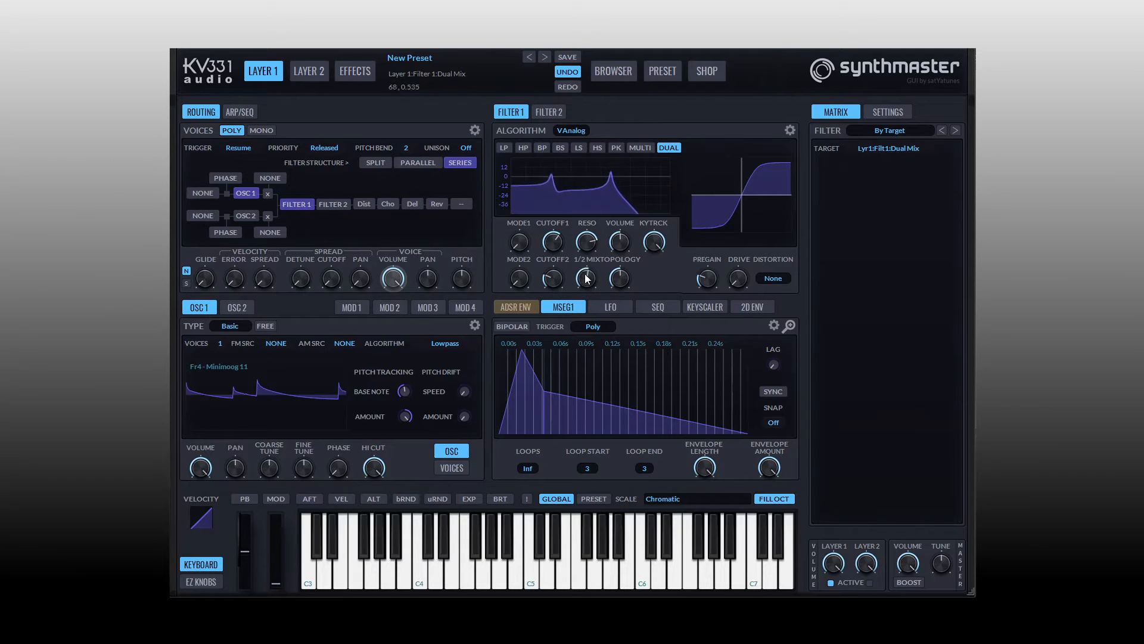
{"action": "left_click_drag", "start_coordinate": [554, 243], "coordinate": [521, 226]}
{"action": "mouse_move", "coordinate": [525, 275]}
{"action": "left_mouse_down"}
{"action": "mouse_move", "coordinate": [523, 259]}
{"action": "mouse_move", "coordinate": [522, 277]}
{"action": "left_mouse_up"}
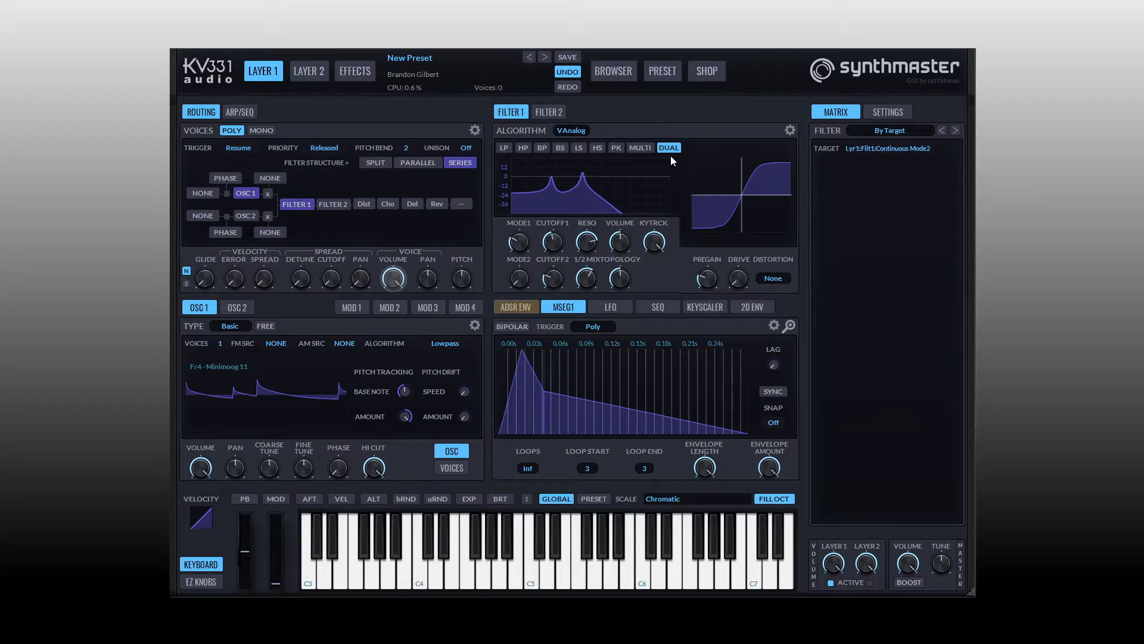
Try the Ladder and Diode Ladder algorithms on Filter 1
{"action": "left_click", "coordinate": [569, 132]}
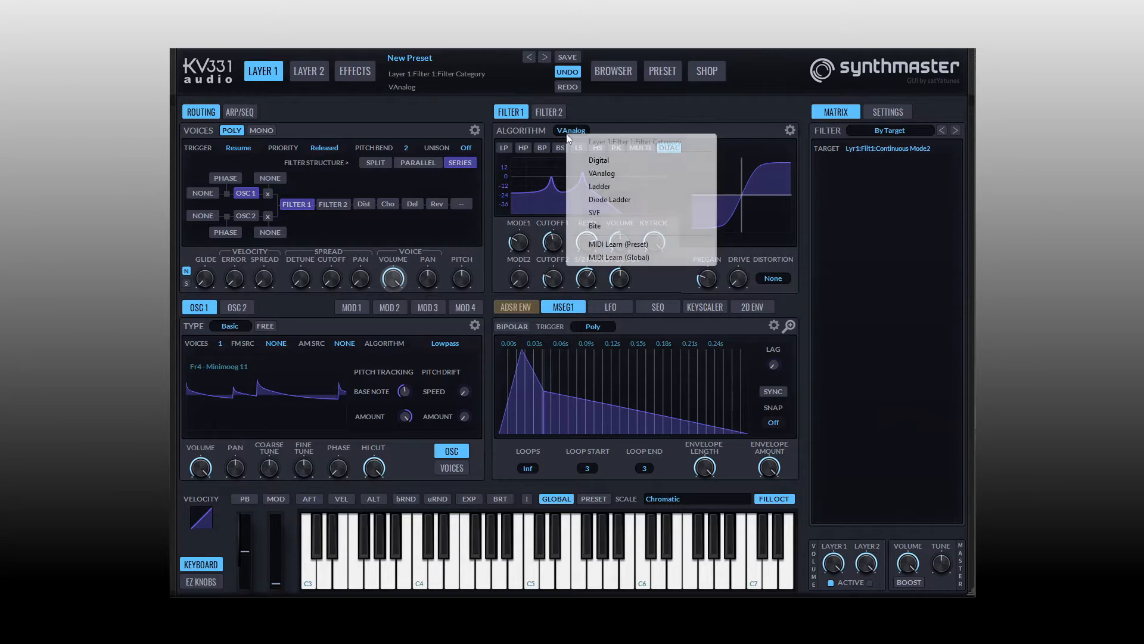
{"action": "left_click", "coordinate": [594, 187]}
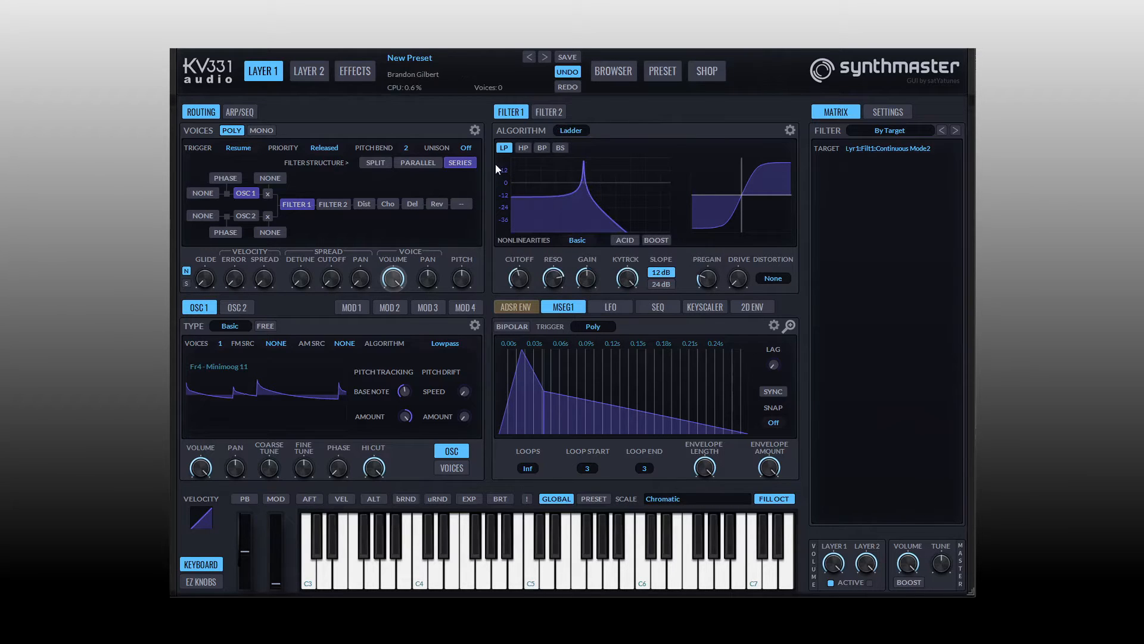
{"action": "left_click", "coordinate": [573, 132]}
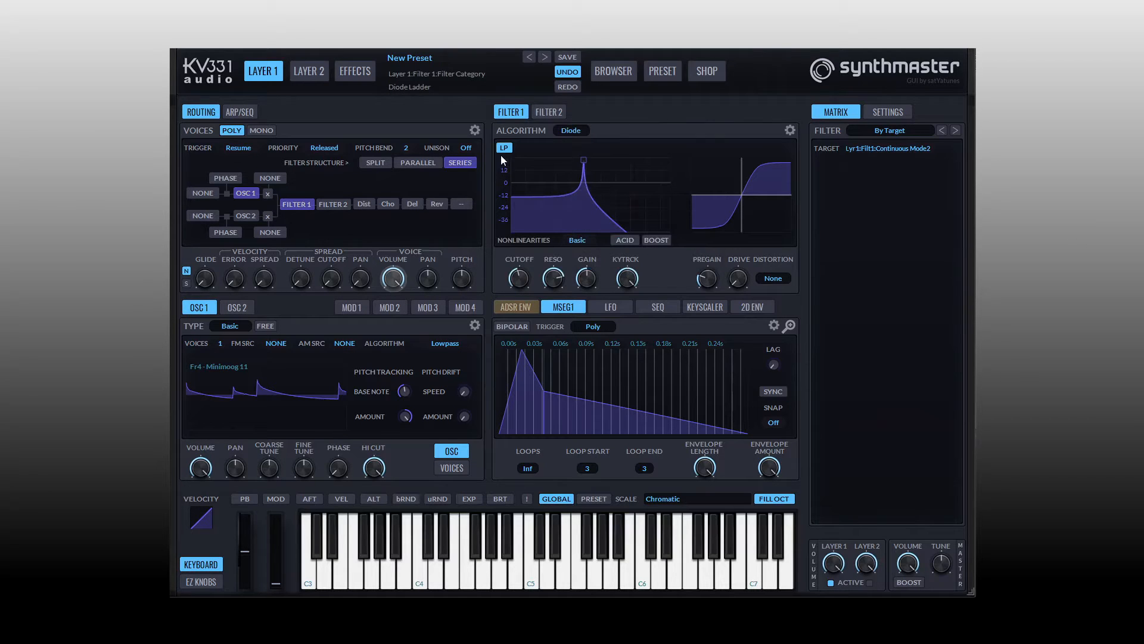
Switch Filter 1 to SVF and try its Multi and band-stop types before returning to low-pass
{"action": "left_click", "coordinate": [572, 130]}
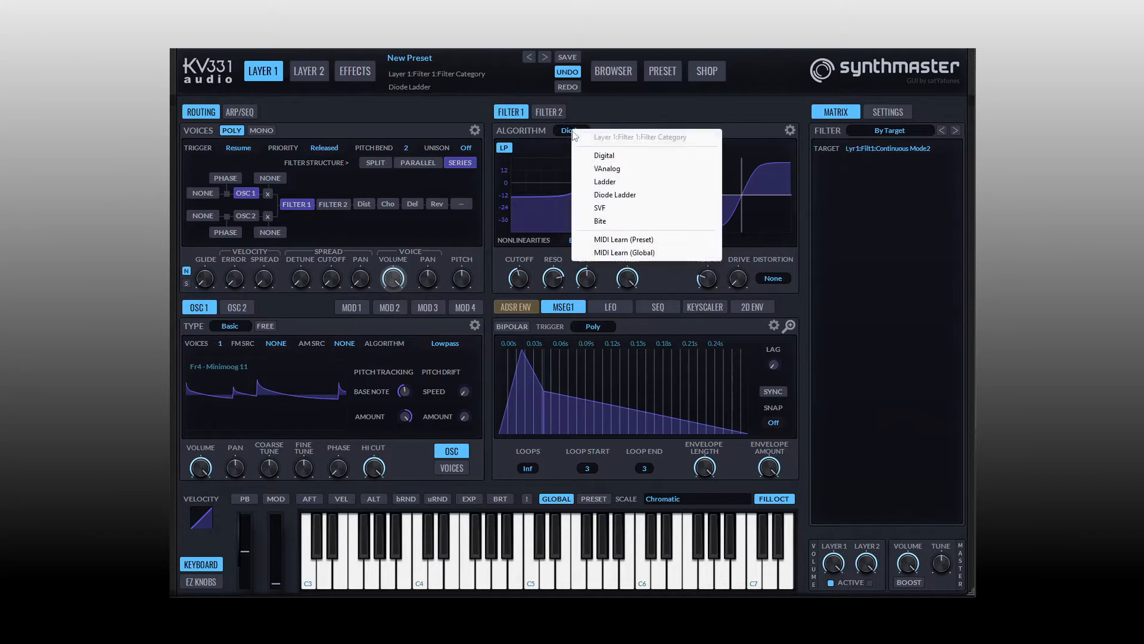
{"action": "left_click", "coordinate": [602, 210]}
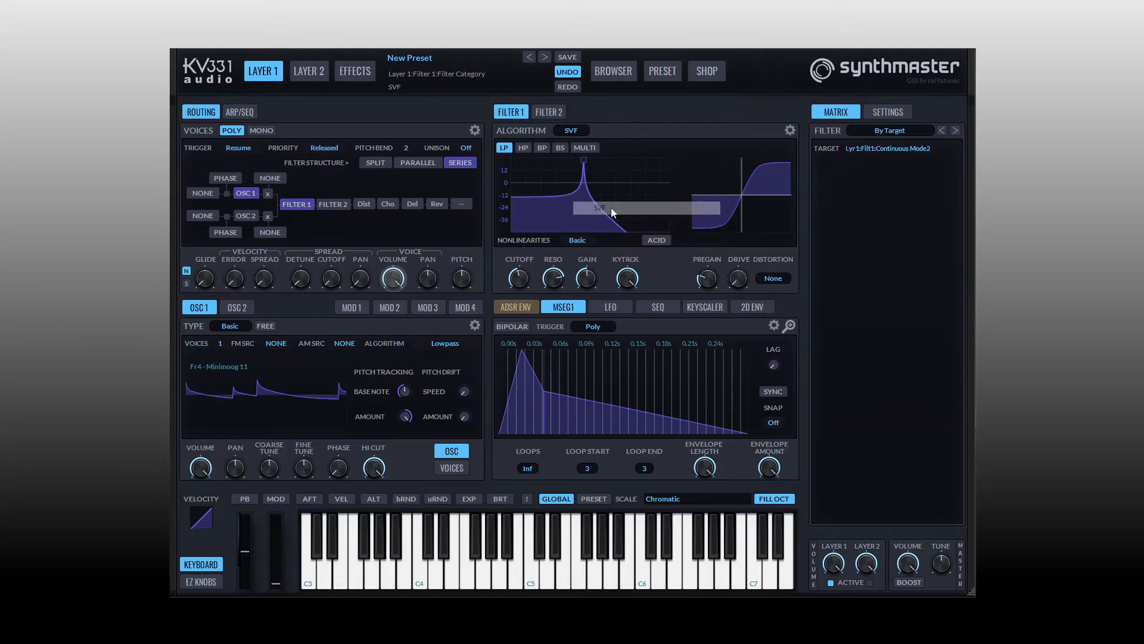
{"action": "left_click", "coordinate": [585, 149]}
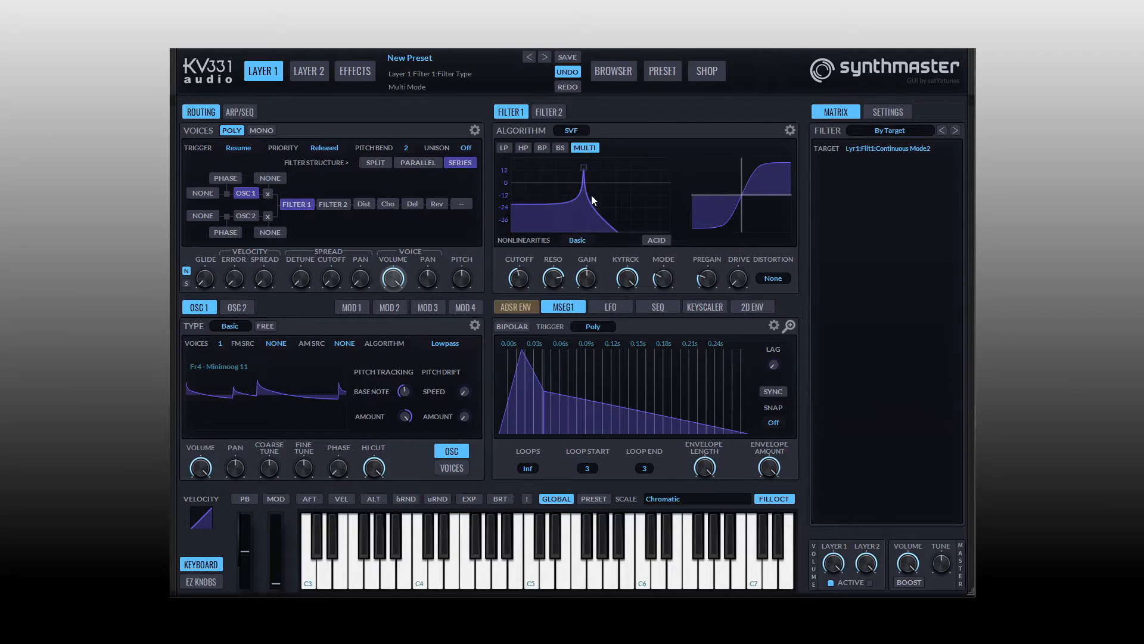
{"action": "left_click", "coordinate": [561, 148]}
{"action": "left_click", "coordinate": [504, 148]}
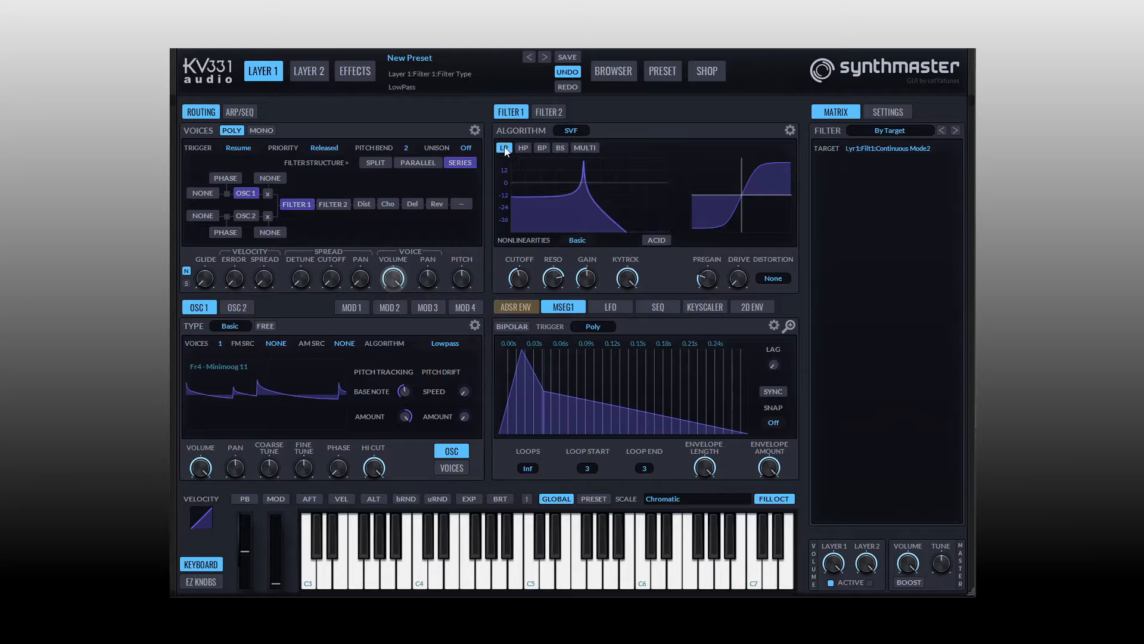
Try the Bite algorithm on Filter 1 and switch back to Digital
{"action": "left_click", "coordinate": [571, 130]}
{"action": "left_click", "coordinate": [598, 222]}
{"action": "left_click", "coordinate": [570, 131]}
{"action": "left_click", "coordinate": [618, 162]}
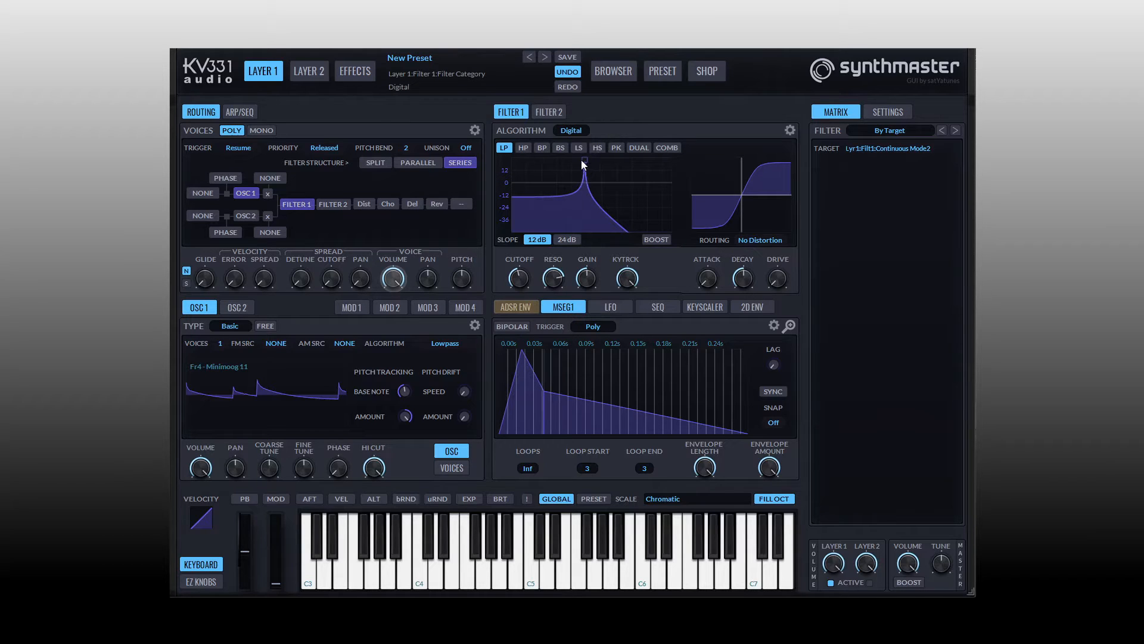
Sweep the Digital low-pass filter's cutoff and resonance, ending with a low resonance
{"action": "left_click_drag", "start_coordinate": [584, 167], "coordinate": [586, 259]}
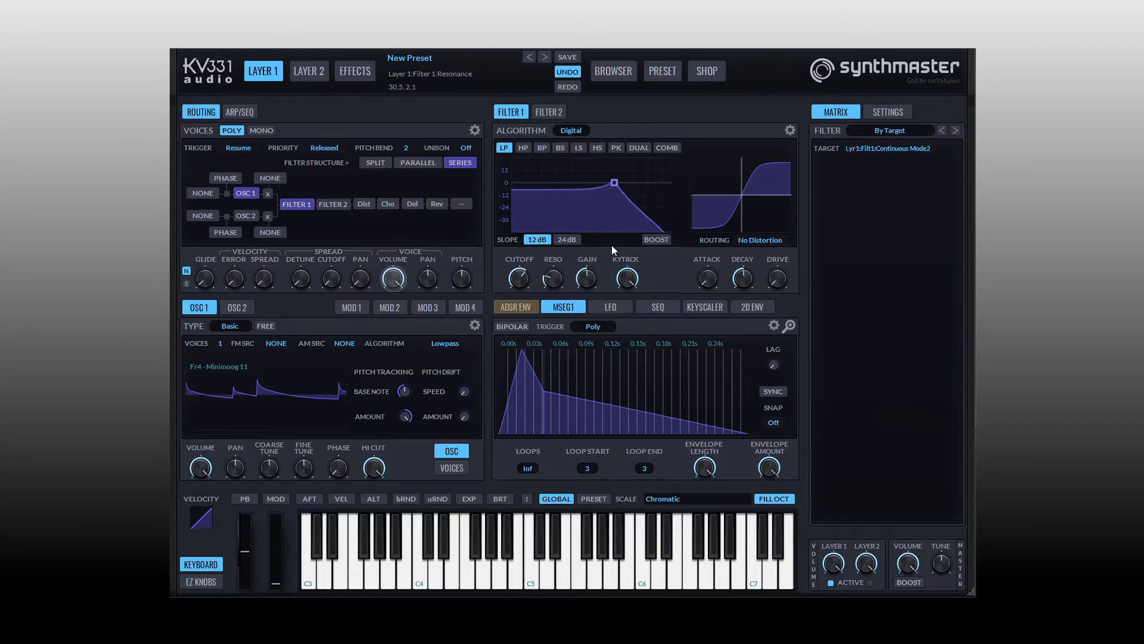
{"action": "left_click_drag", "start_coordinate": [578, 308], "coordinate": [581, 221]}
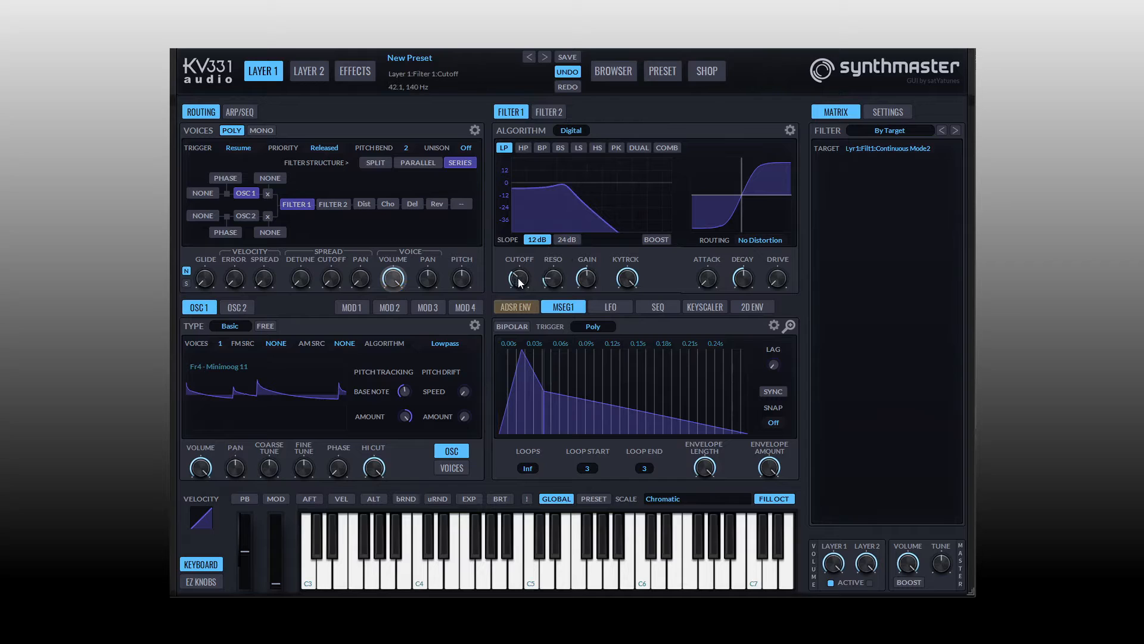
{"action": "left_click_drag", "start_coordinate": [518, 279], "coordinate": [553, 303]}
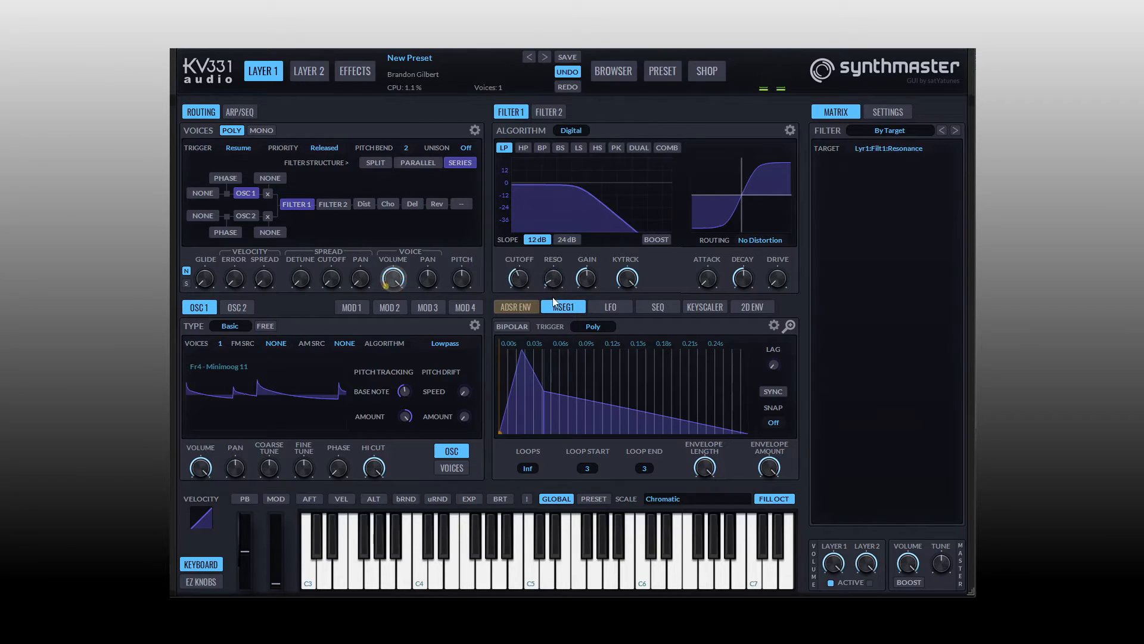
Switch Filter 1 to VAnalog low-pass with resonance at about 98.6 and cutoff at about 471 Hz
{"action": "left_click", "coordinate": [571, 130]}
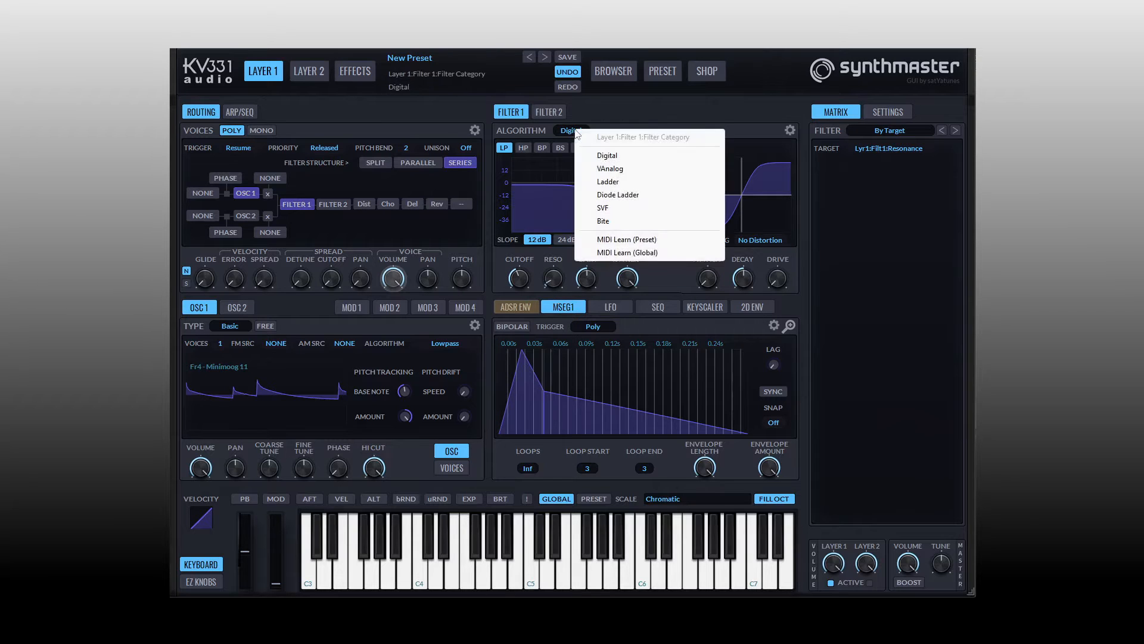
{"action": "left_click", "coordinate": [627, 172]}
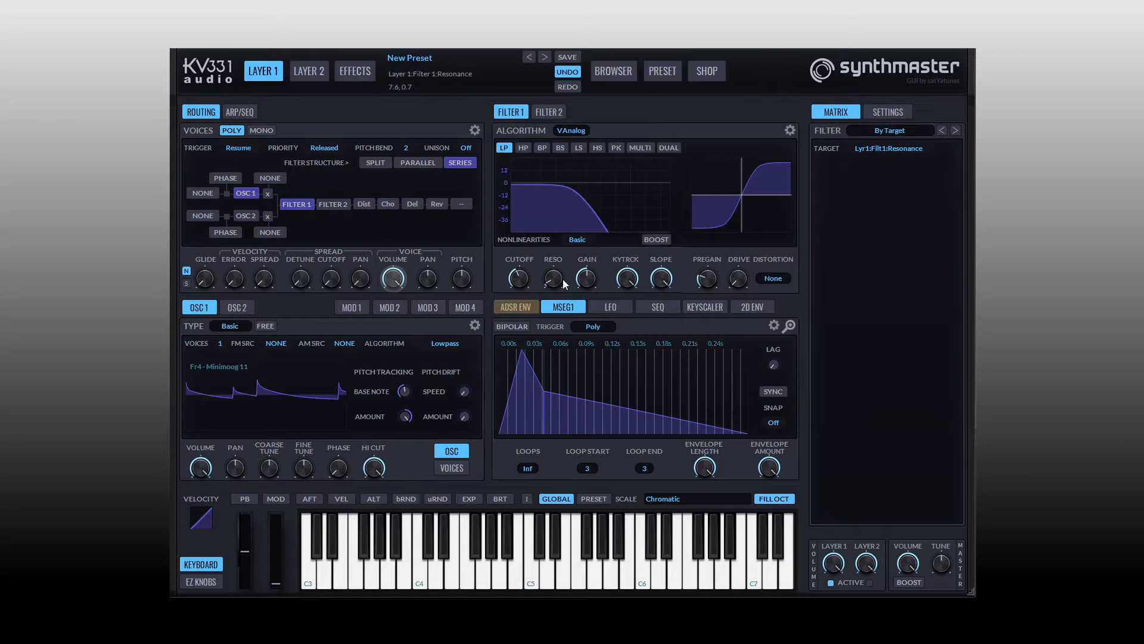
{"action": "left_click_drag", "start_coordinate": [556, 281], "coordinate": [553, 230]}
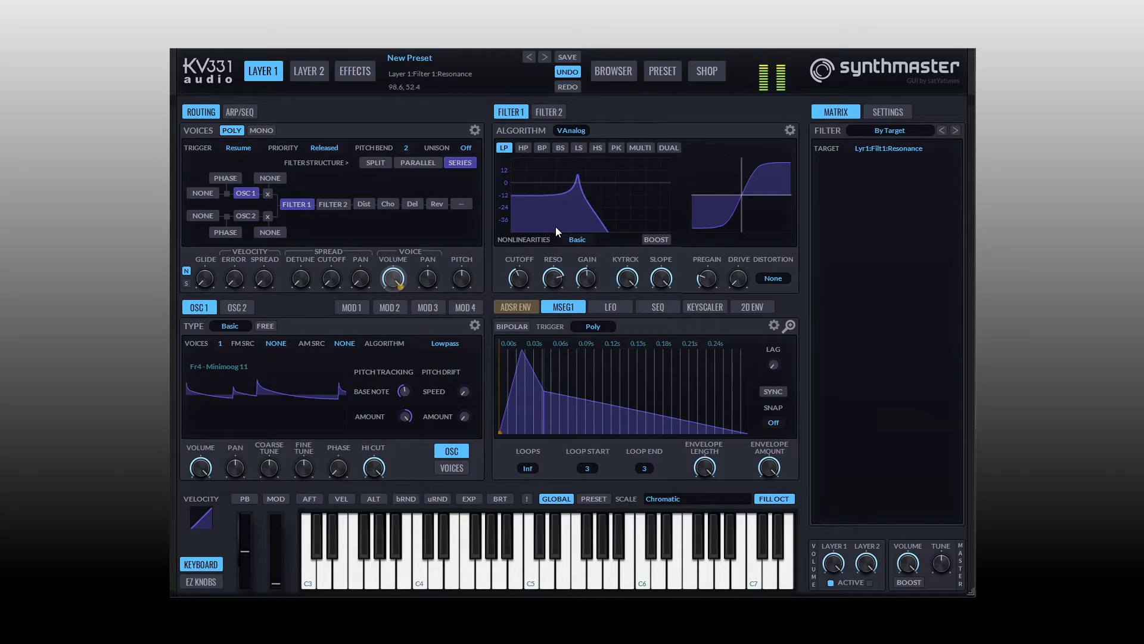
{"action": "scroll", "coordinate": [520, 280], "scroll_direction": "down", "scroll_amount": 5}
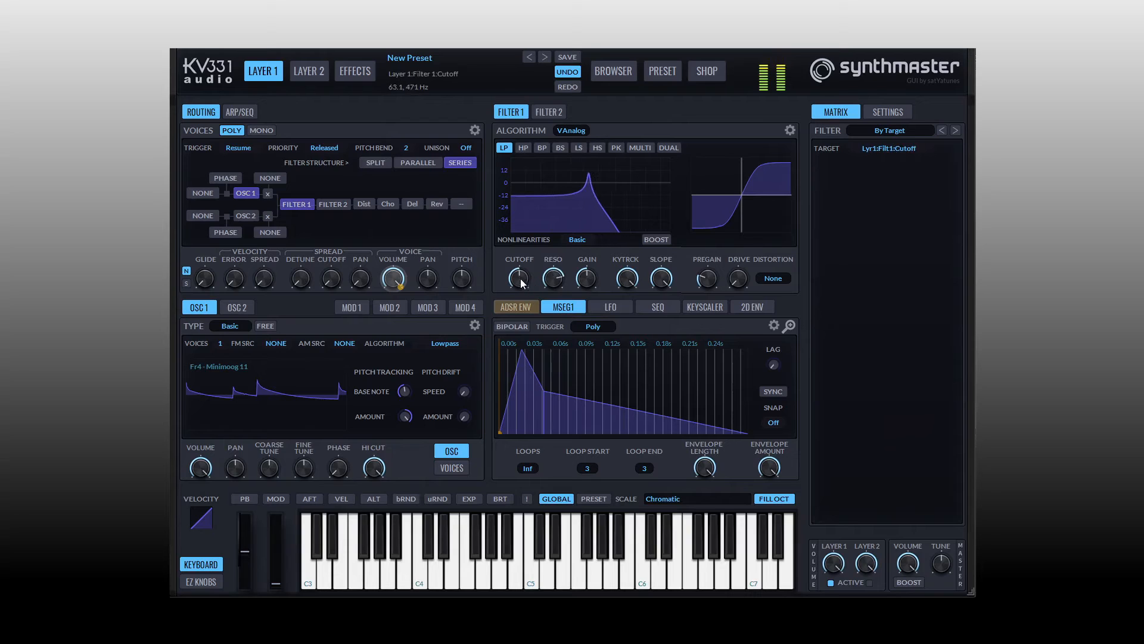
Vary the VAnalog filter's cutoff and resonance, ending with cutoff at about 94 Hz, and switch Filter 1 back to Digital
{"action": "scroll", "coordinate": [558, 292], "scroll_direction": "down", "scroll_amount": 5}
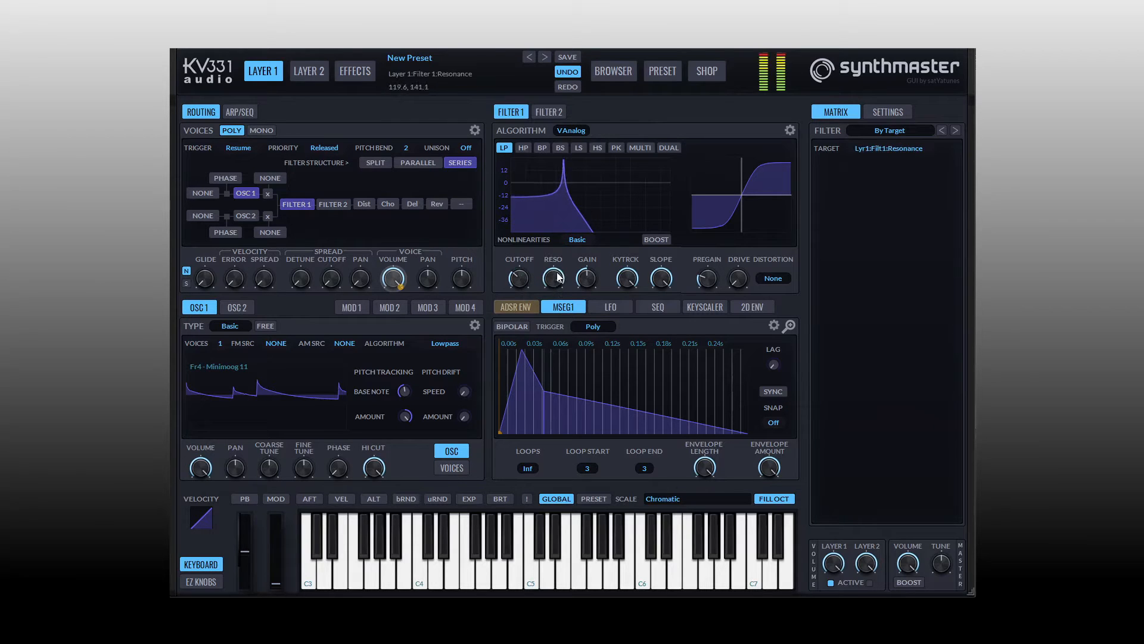
{"action": "scroll", "coordinate": [524, 274], "scroll_direction": "down", "scroll_amount": 5}
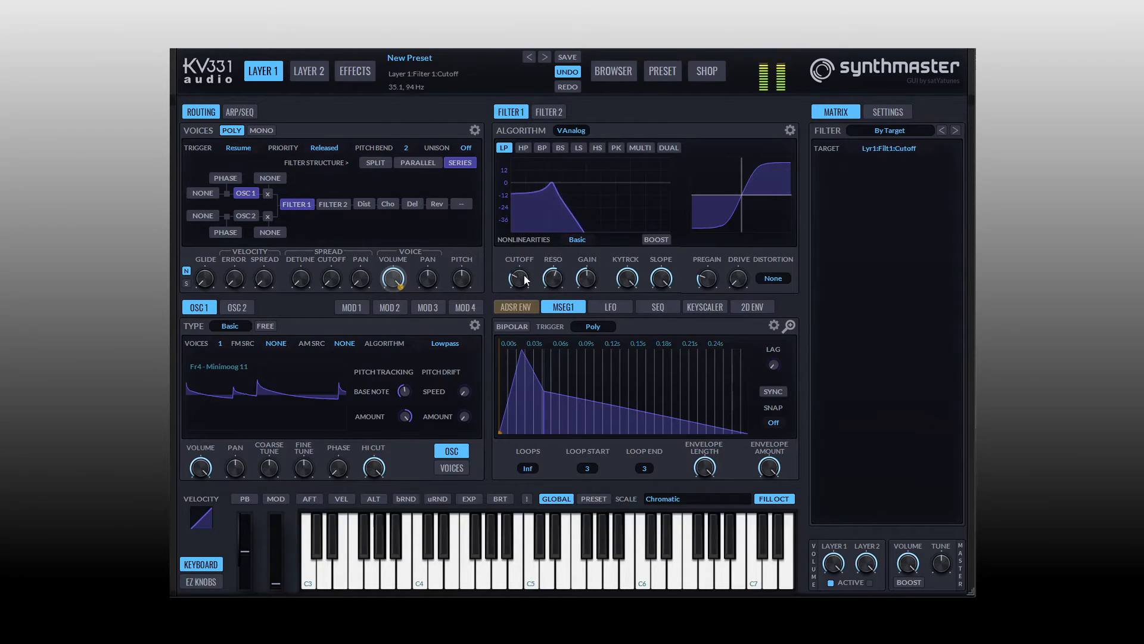
{"action": "left_click", "coordinate": [567, 130]}
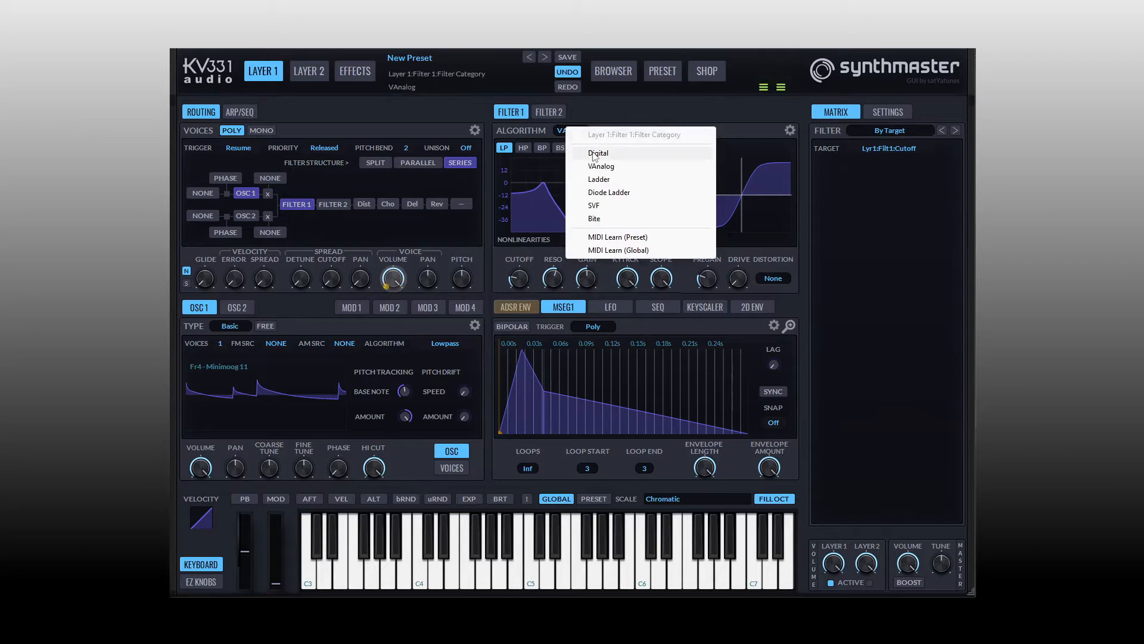
{"action": "left_click", "coordinate": [591, 152]}
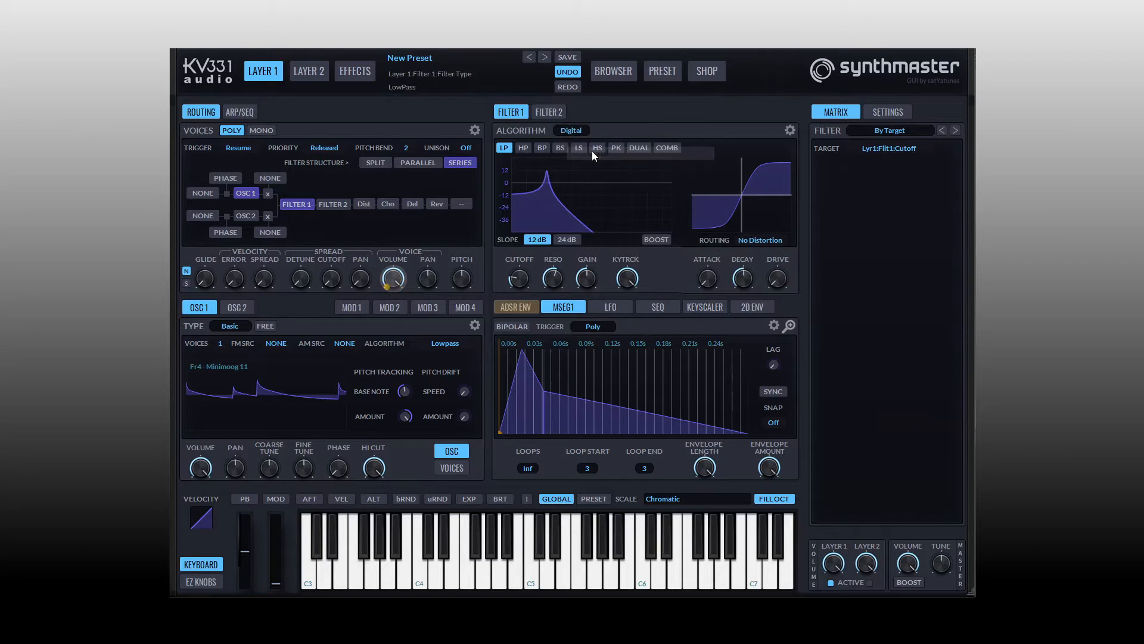
Reset Filter 1's resonance to its minimum, raise the cutoff, and test a higher gain before resetting it to 0.0 dB
{"action": "double_click", "coordinate": [552, 280]}
{"action": "scroll", "coordinate": [525, 282], "scroll_direction": "up", "scroll_amount": 2}
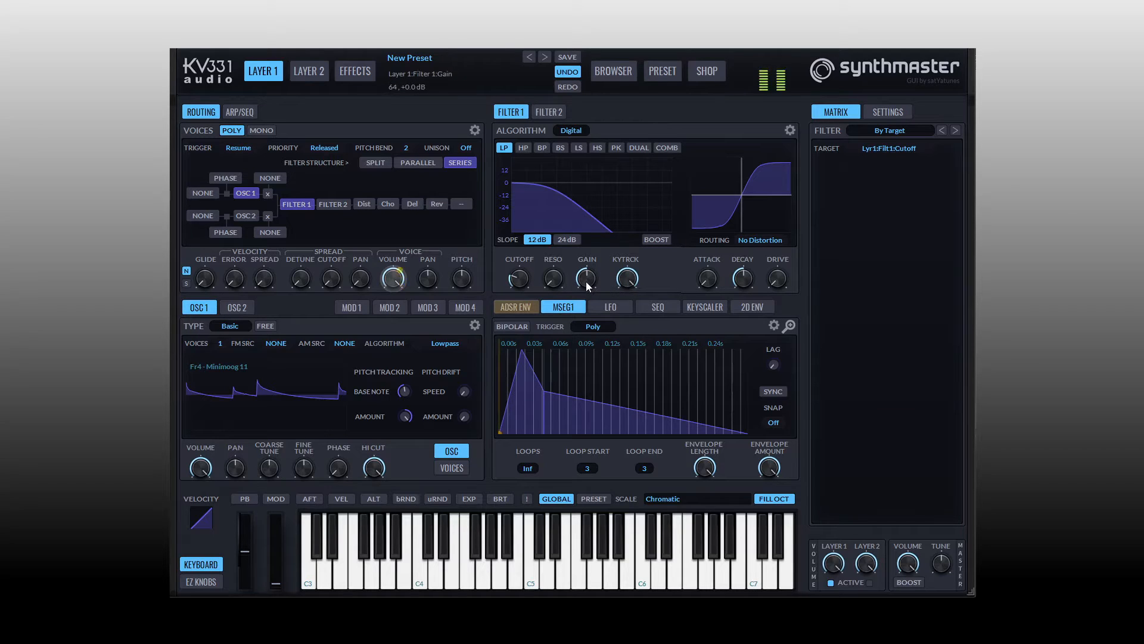
{"action": "left_click_drag", "start_coordinate": [588, 283], "coordinate": [588, 281]}
{"action": "left_click", "coordinate": [520, 273]}
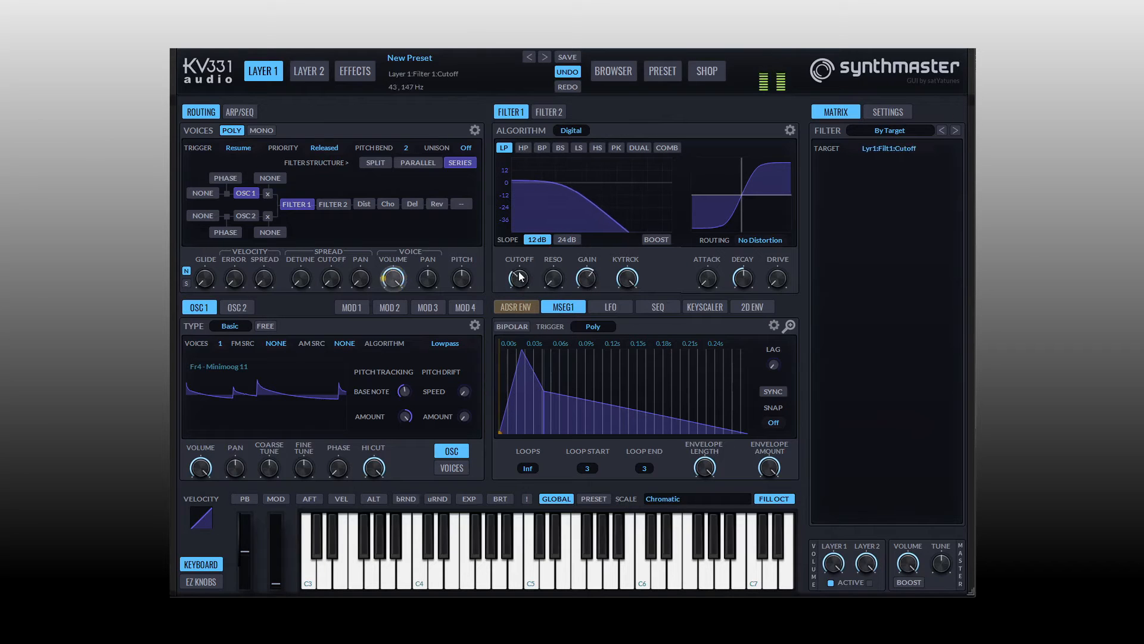
{"action": "mouse_move", "coordinate": [585, 284]}
{"action": "left_mouse_down"}
{"action": "mouse_move", "coordinate": [583, 230]}
{"action": "mouse_move", "coordinate": [599, 338]}
{"action": "mouse_move", "coordinate": [588, 289]}
{"action": "left_mouse_up"}
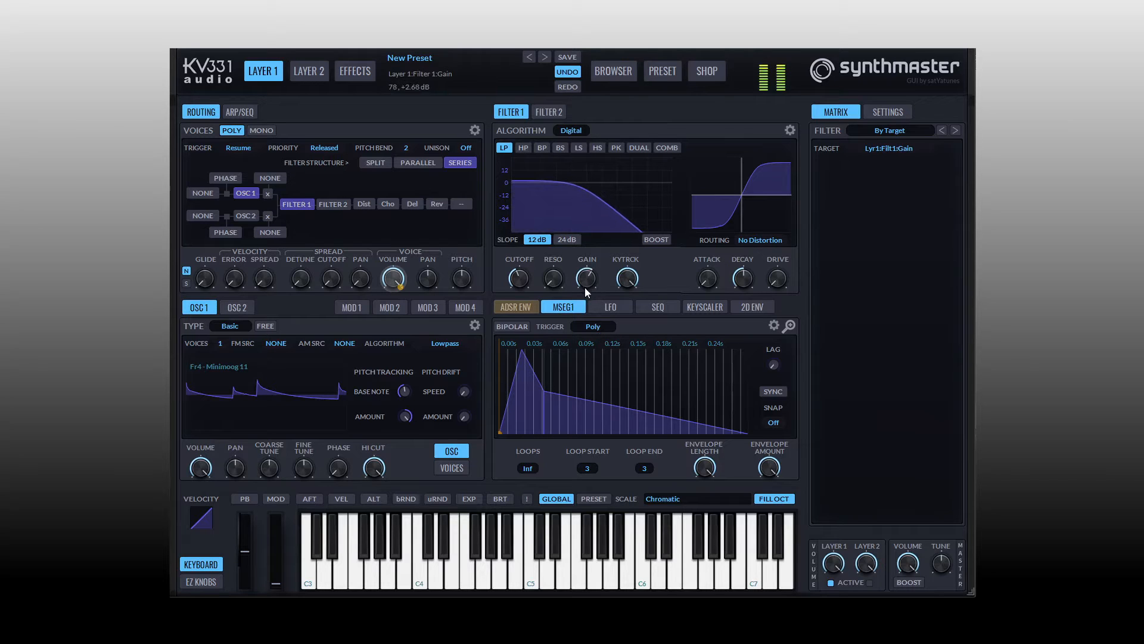
{"action": "double_click", "coordinate": [588, 279]}
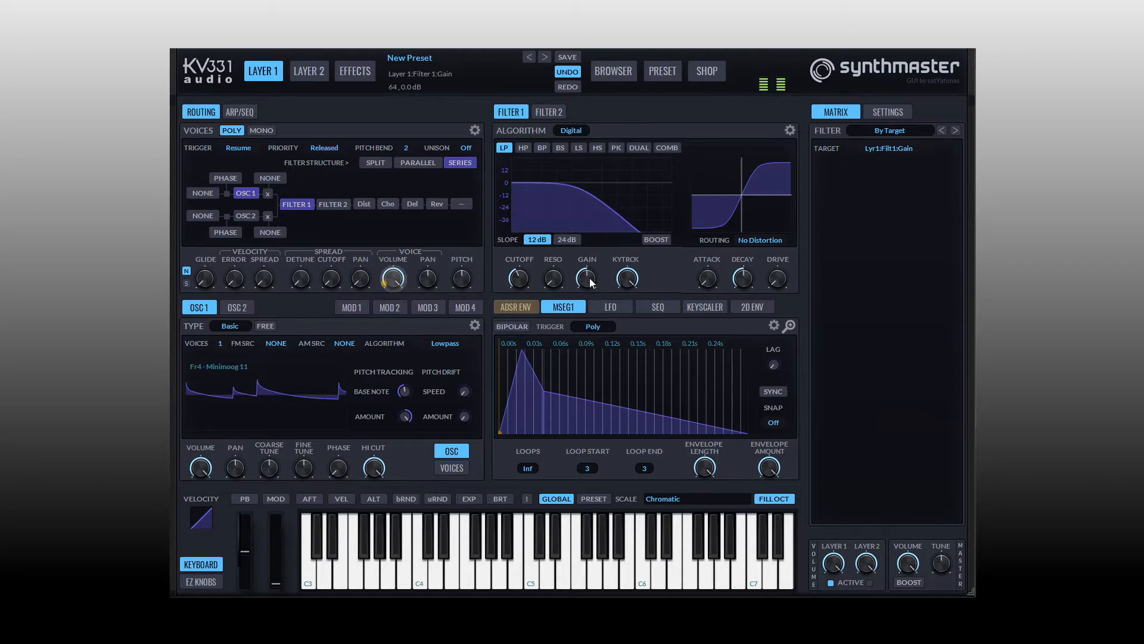
Try Filter 1 with key tracking at zero and a lowered cutoff, and restore key tracking to full
{"action": "left_click", "coordinate": [628, 277]}
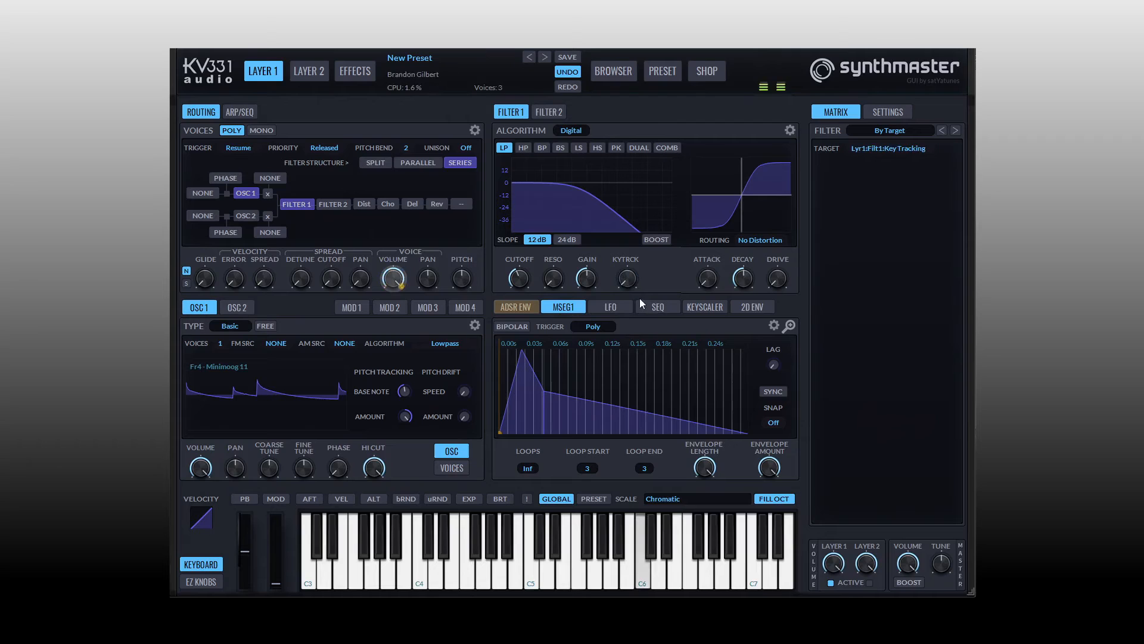
{"action": "left_click_drag", "start_coordinate": [520, 279], "coordinate": [520, 284]}
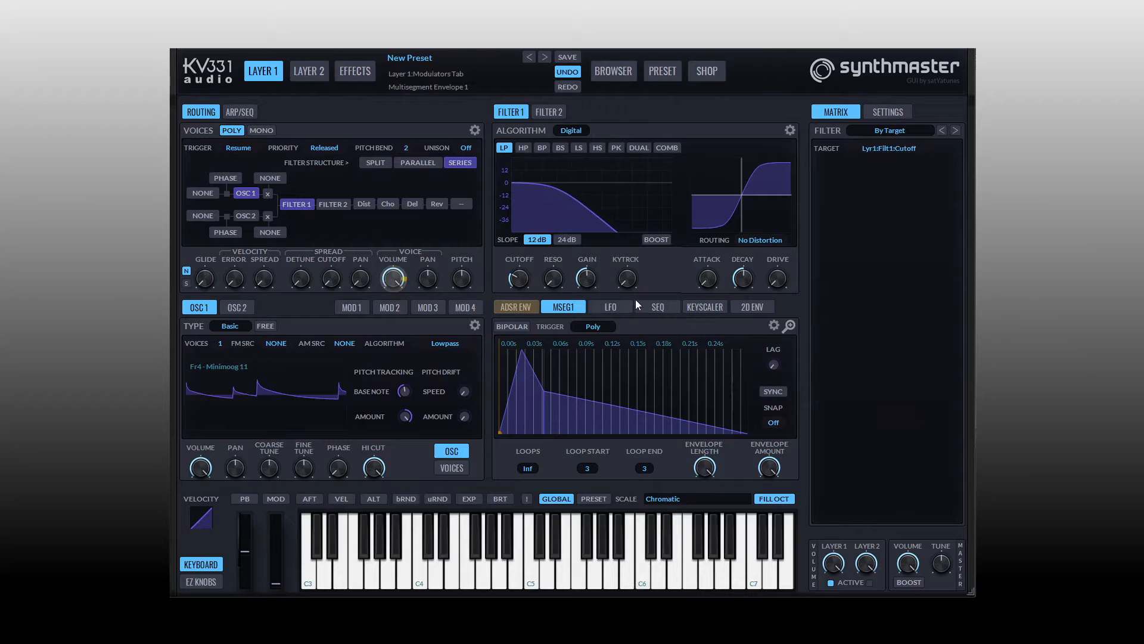
{"action": "left_click_drag", "start_coordinate": [628, 281], "coordinate": [631, 208]}
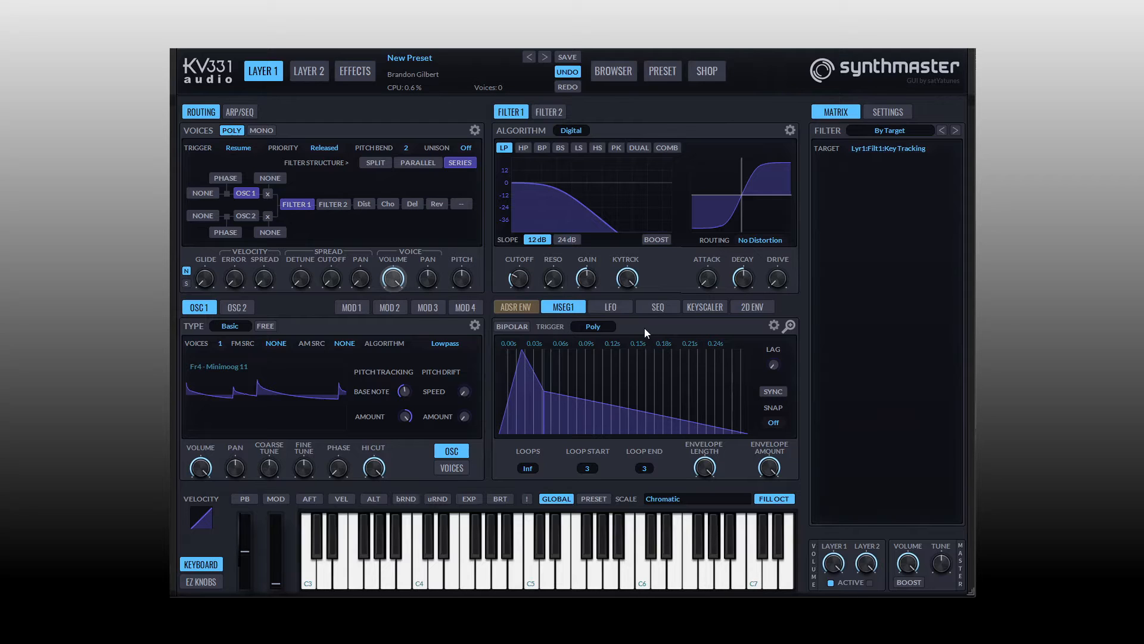
{"action": "left_click", "coordinate": [571, 131]}
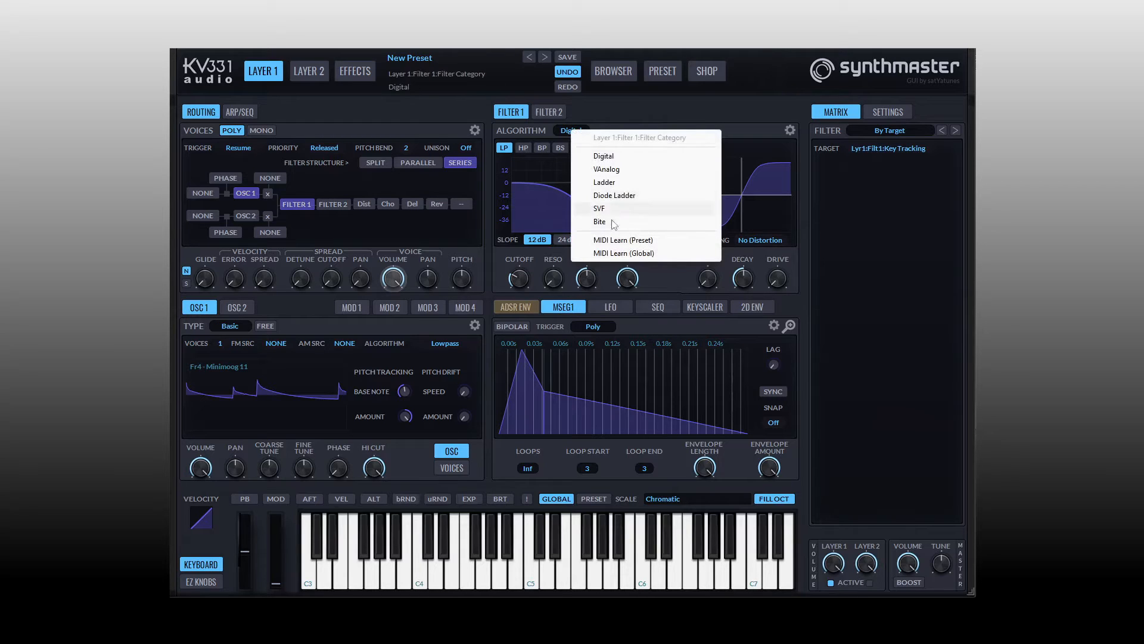
{"action": "left_click", "coordinate": [667, 110]}
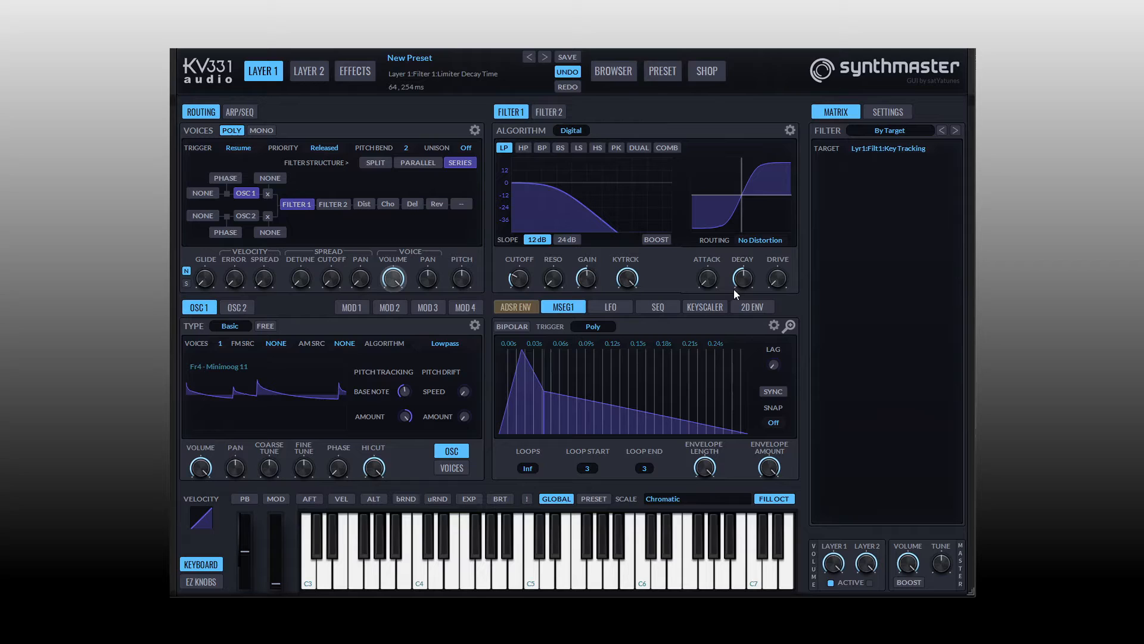
Inspect the Digital limiter's attack and decay, compare the VAnalog and Ladder pregain and drive controls, and return Filter 1 to Digital
{"action": "left_click_drag", "start_coordinate": [709, 280], "coordinate": [744, 280]}
{"action": "left_click", "coordinate": [573, 132]}
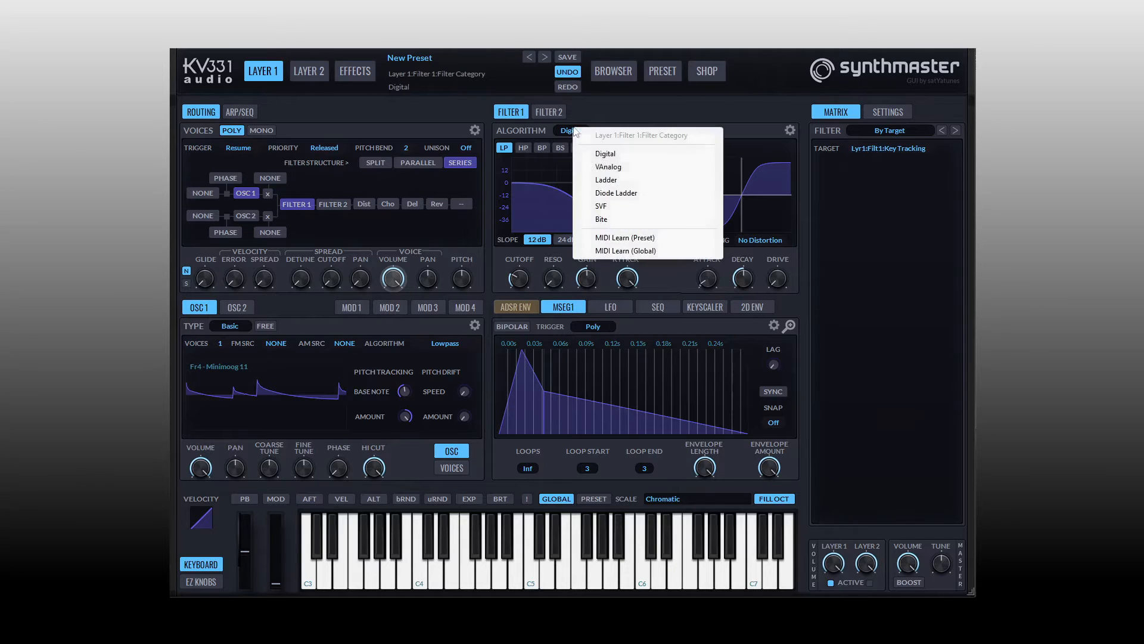
{"action": "left_click", "coordinate": [608, 169]}
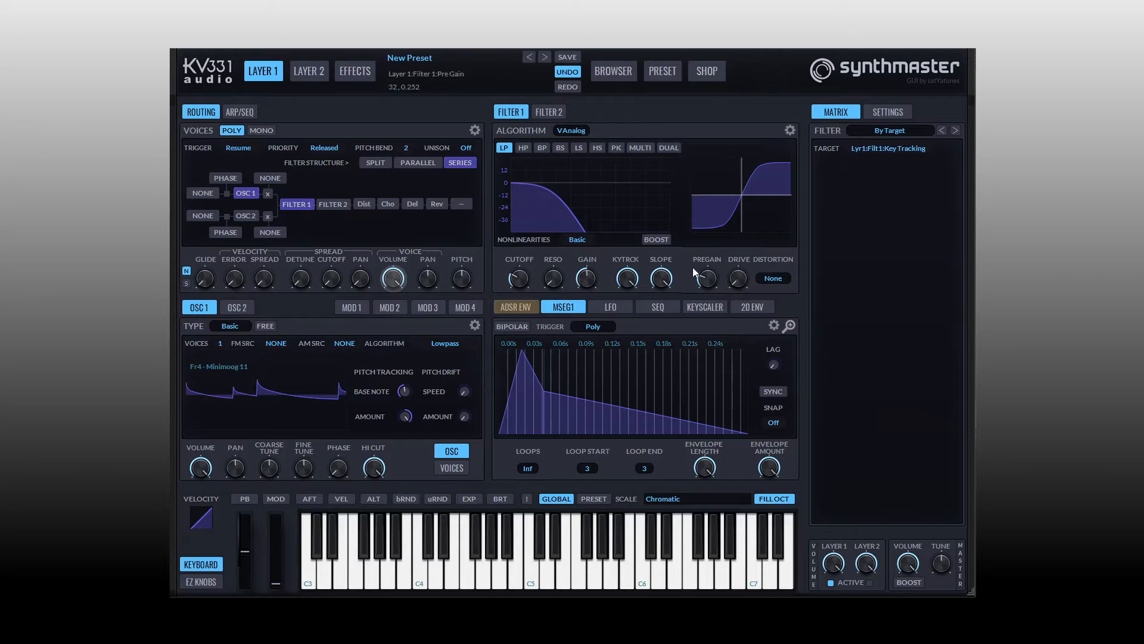
{"action": "left_click", "coordinate": [564, 130]}
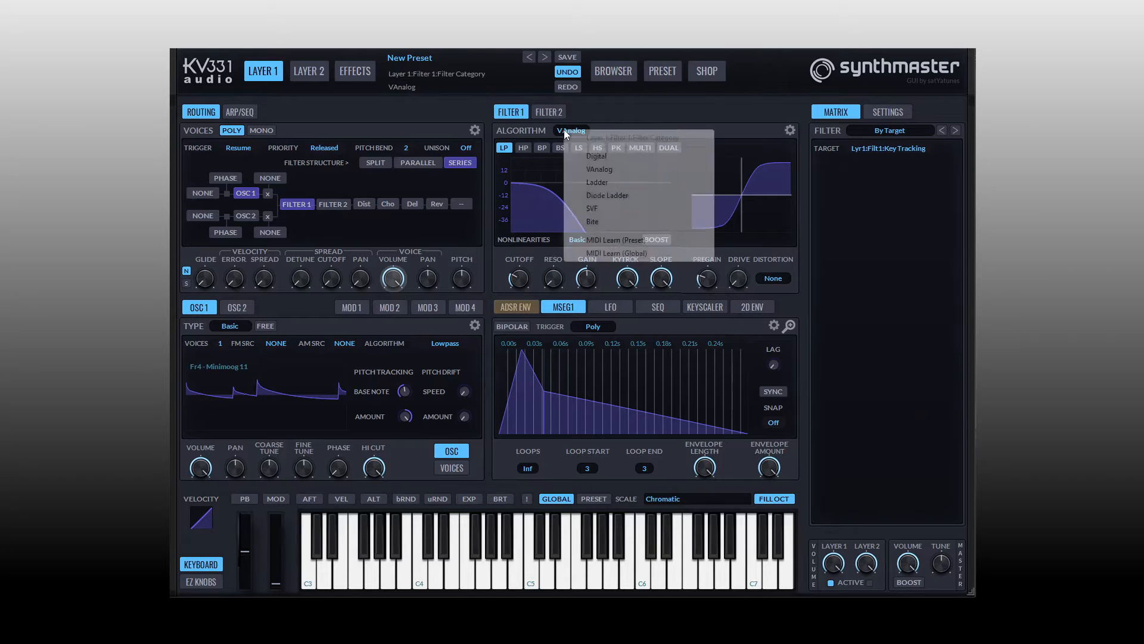
{"action": "left_click", "coordinate": [597, 182]}
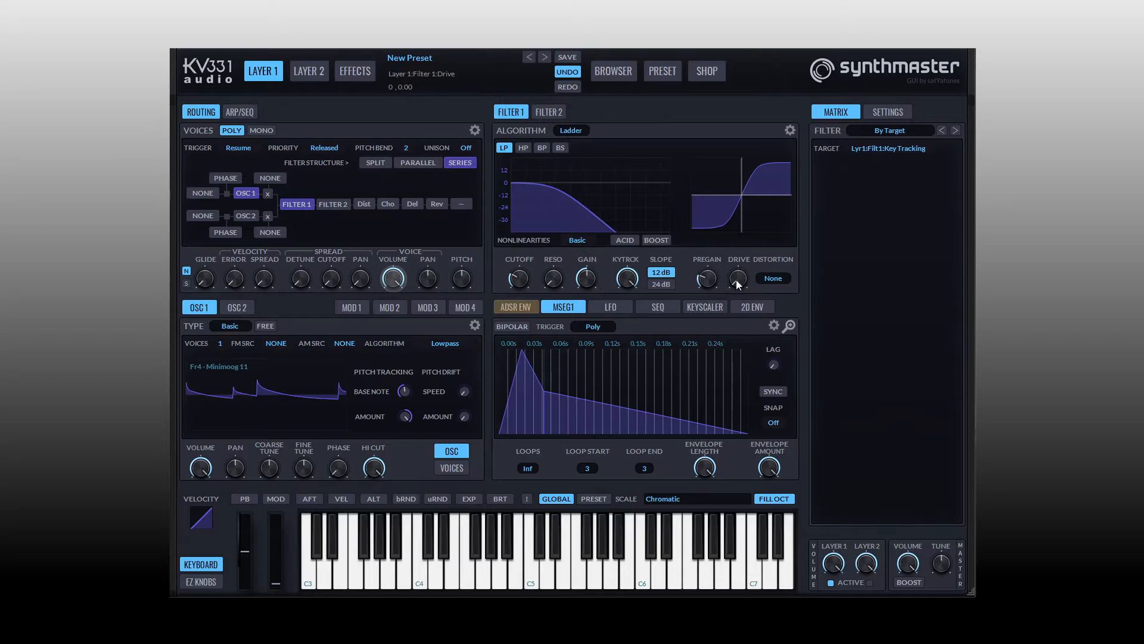
{"action": "left_click", "coordinate": [575, 131]}
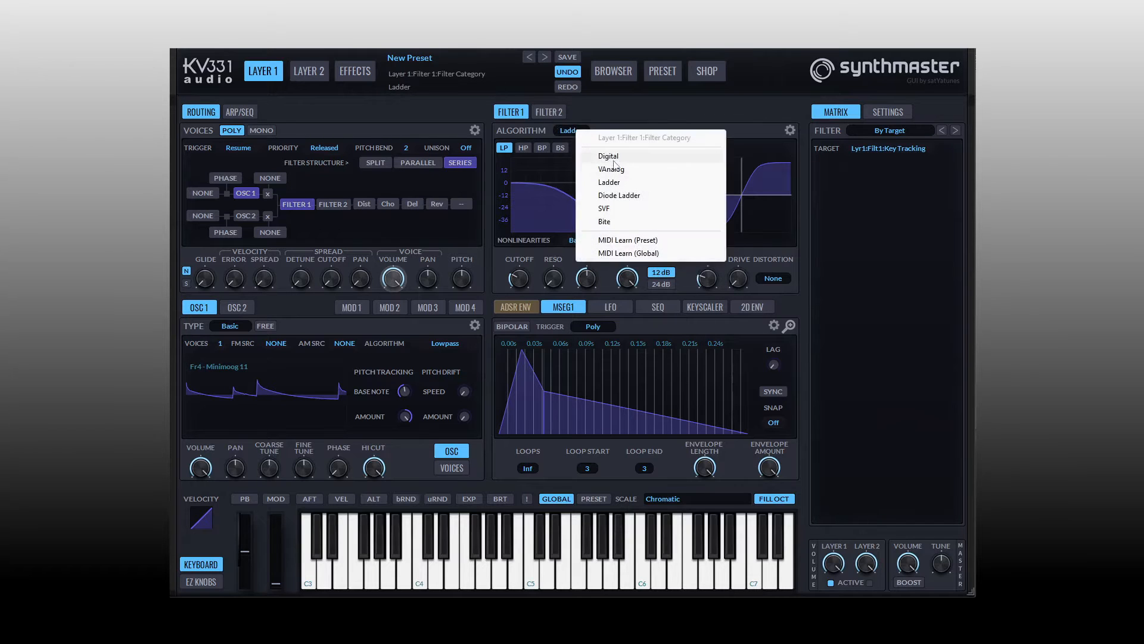
{"action": "left_click", "coordinate": [614, 157]}
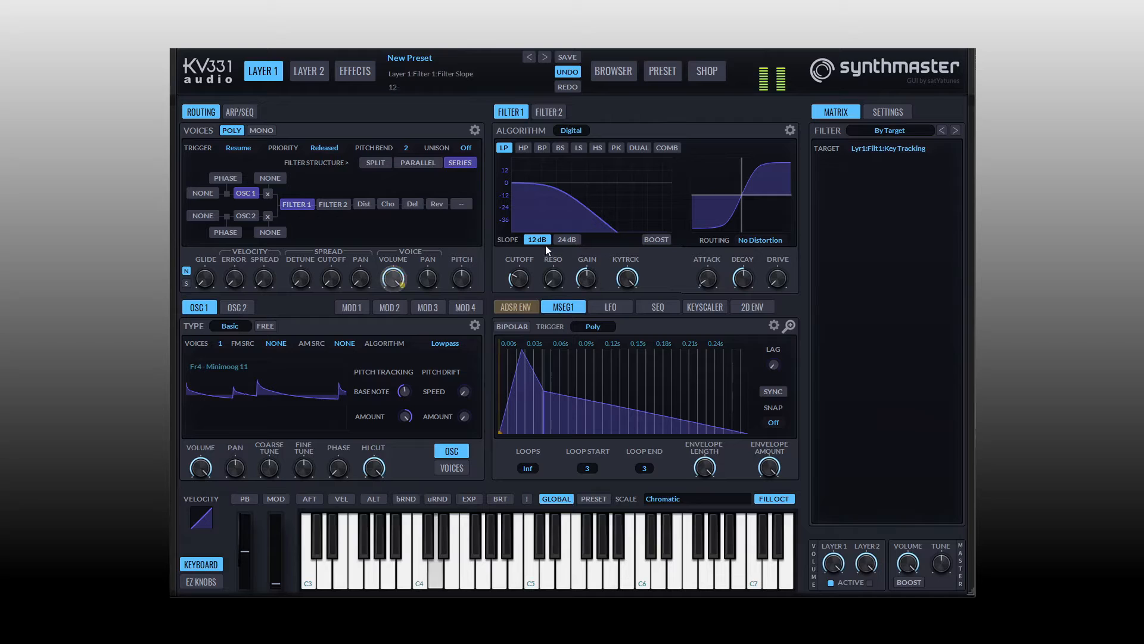
Set the Digital filter's slope to 24 dB, and compare the 12 dB and 24 dB slopes on Ladder, ending at 24 dB
{"action": "left_click", "coordinate": [569, 241]}
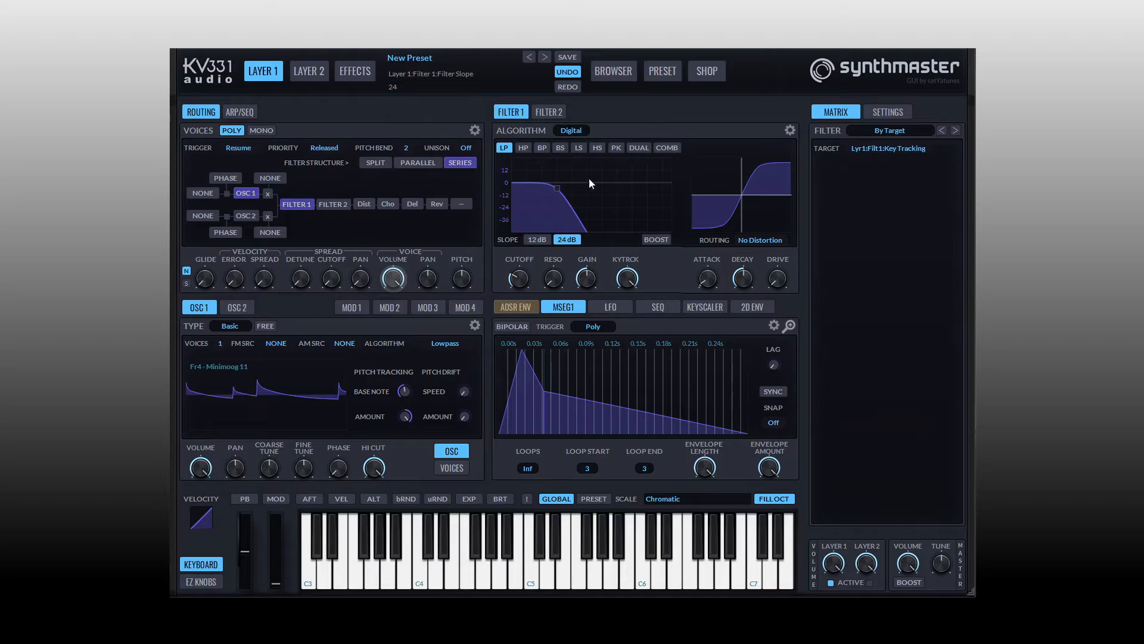
{"action": "left_click", "coordinate": [572, 131]}
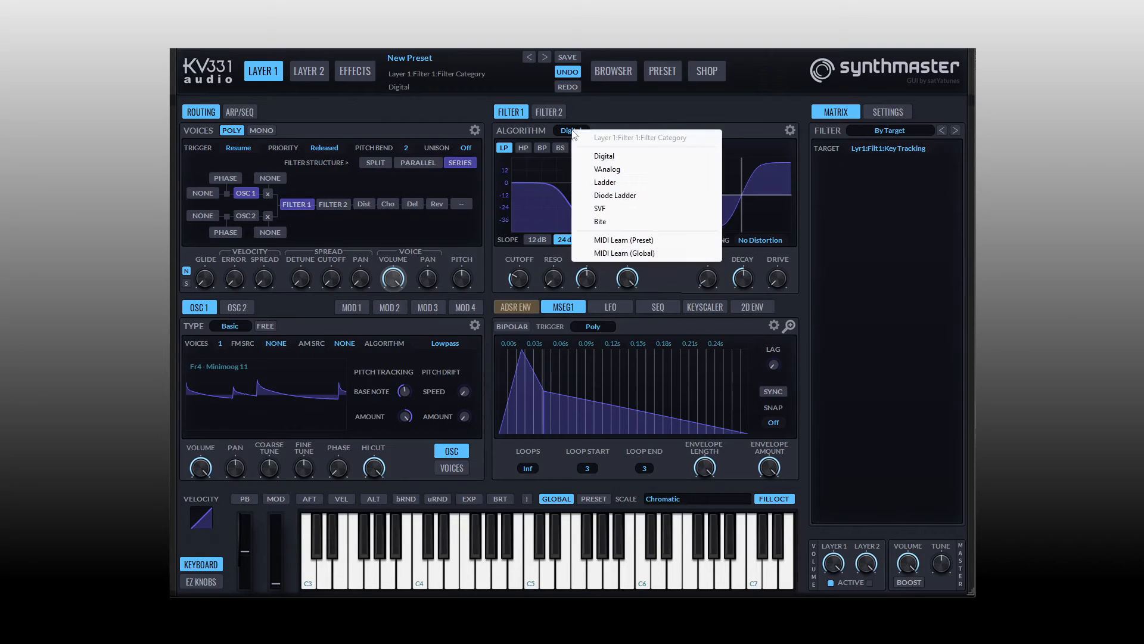
{"action": "left_click", "coordinate": [599, 181]}
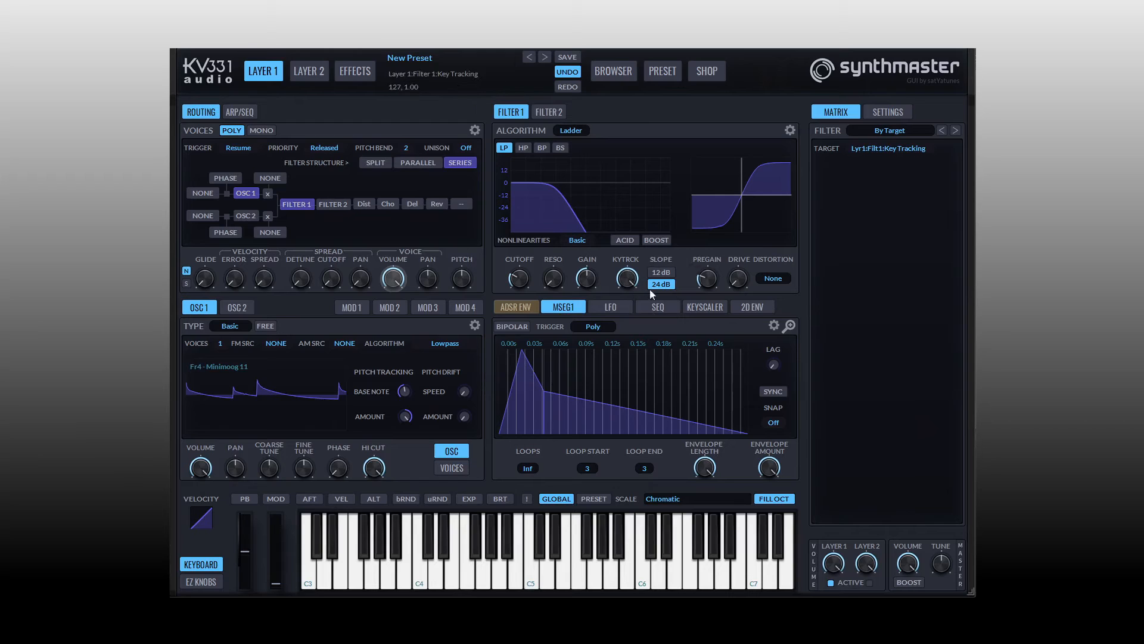
{"action": "left_click", "coordinate": [666, 274]}
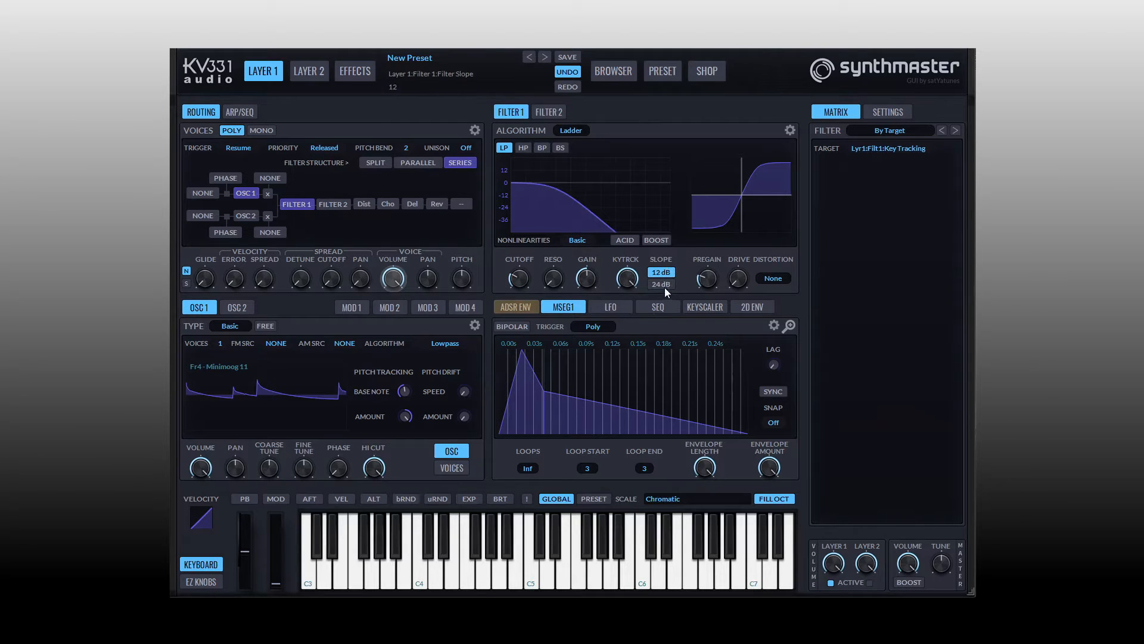
{"action": "left_click", "coordinate": [663, 284]}
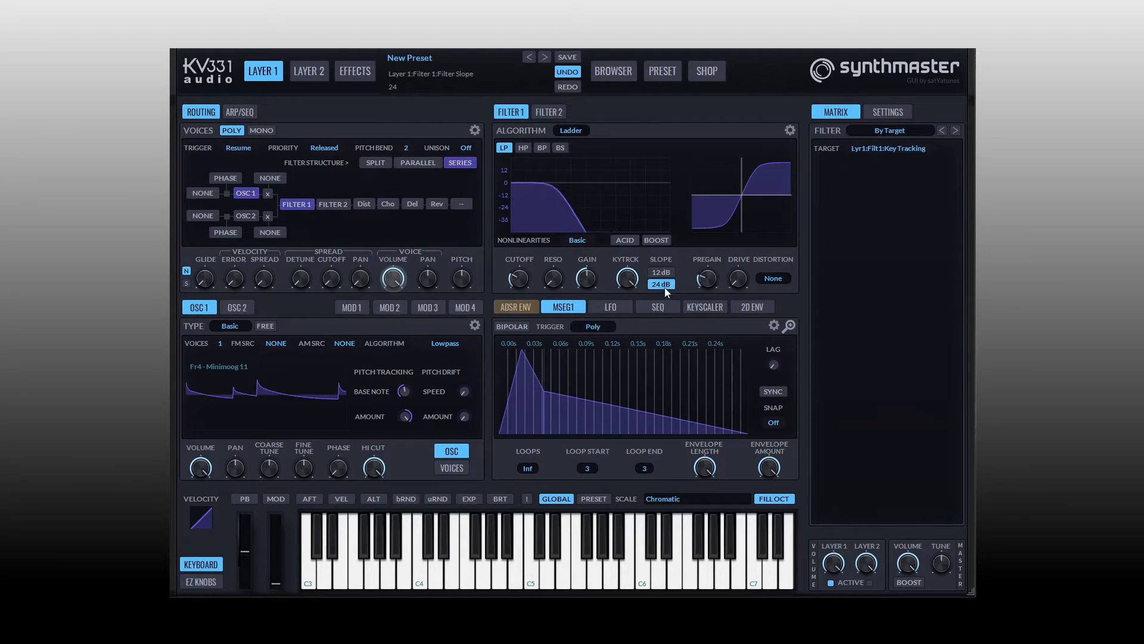
Try the Diode Ladder and SVF algorithms on Filter 1 and switch back to Digital
{"action": "left_click", "coordinate": [570, 131]}
{"action": "left_click", "coordinate": [612, 194]}
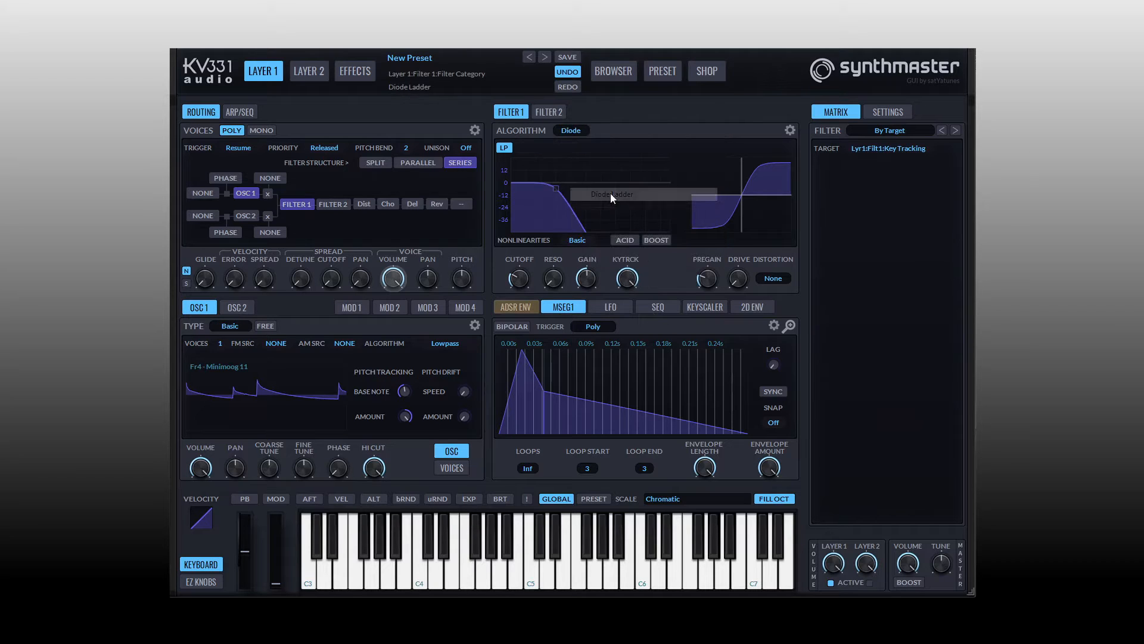
{"action": "left_click", "coordinate": [573, 131]}
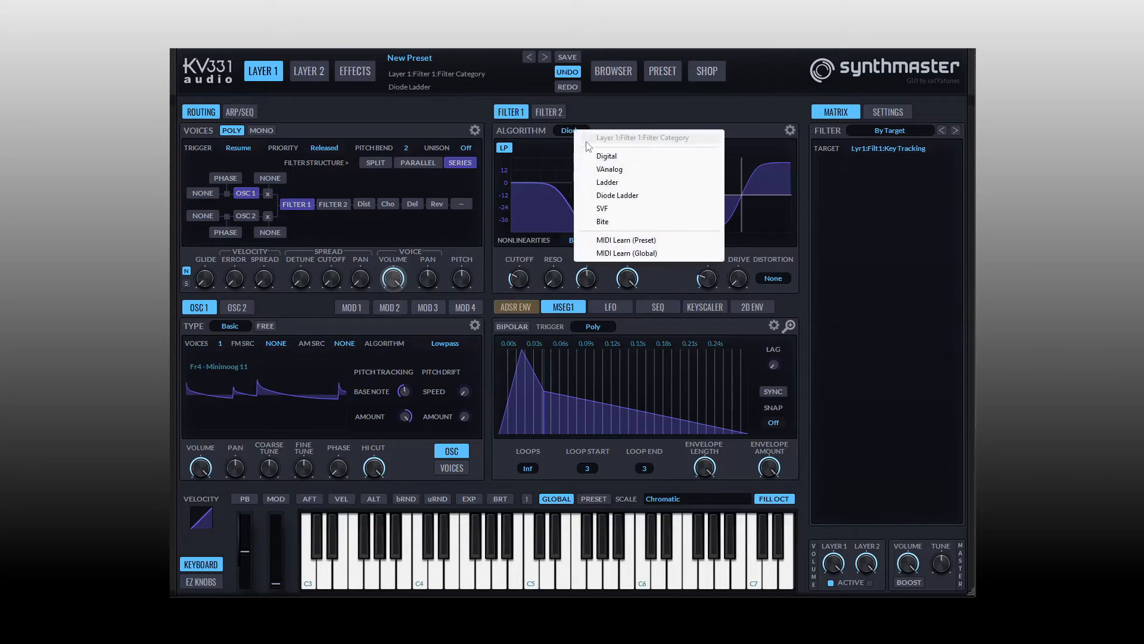
{"action": "left_click", "coordinate": [618, 209]}
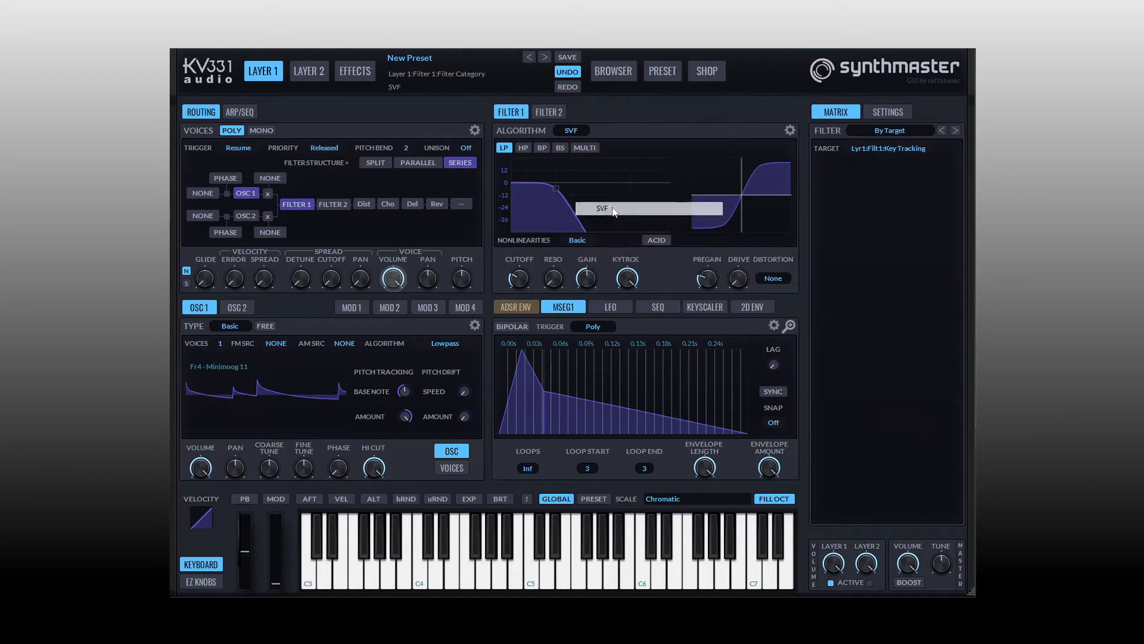
{"action": "left_click", "coordinate": [573, 130]}
{"action": "left_click", "coordinate": [630, 157]}
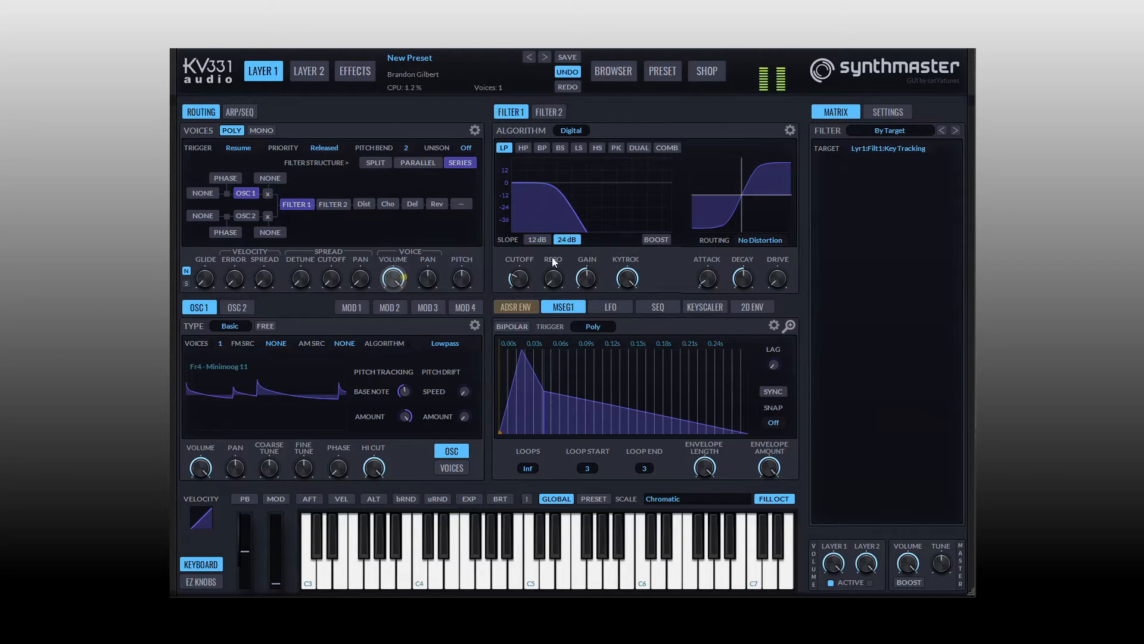
Raise the Digital low-pass filter's resonance to about 13.6 and sweep its cutoff upward
{"action": "left_click", "coordinate": [555, 280]}
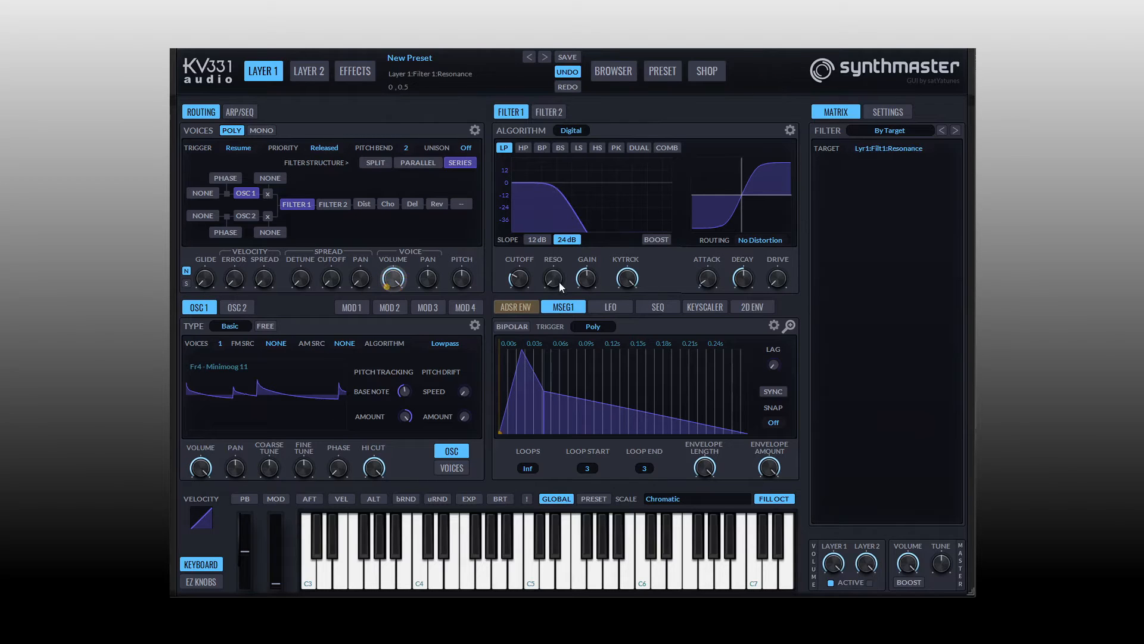
{"action": "left_click_drag", "start_coordinate": [554, 280], "coordinate": [548, 238]}
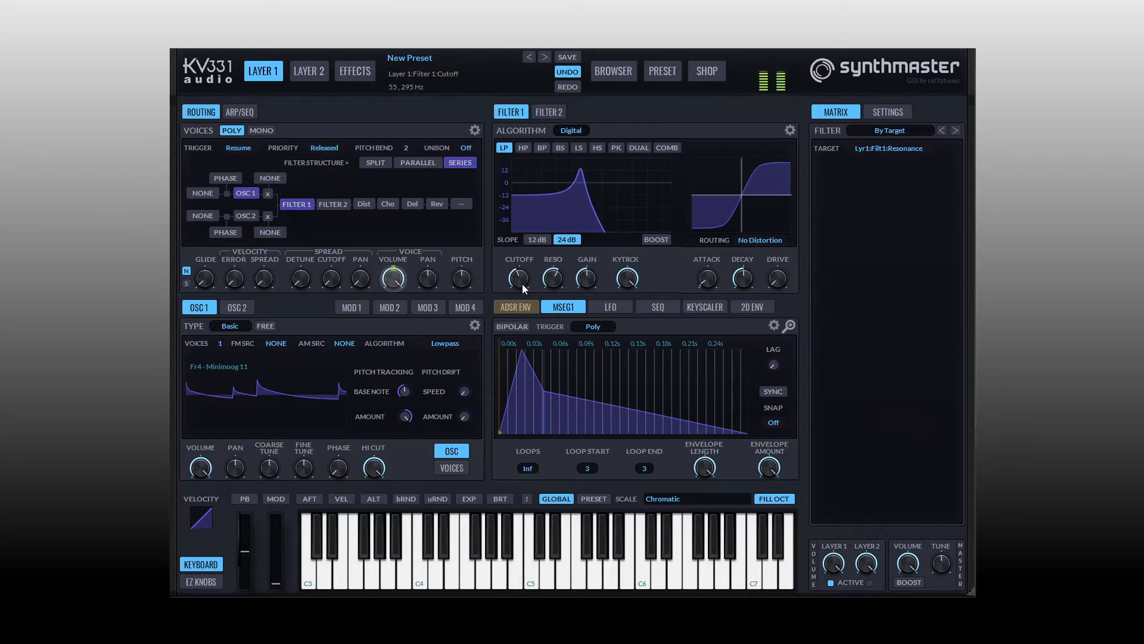
{"action": "left_click_drag", "start_coordinate": [518, 282], "coordinate": [556, 288]}
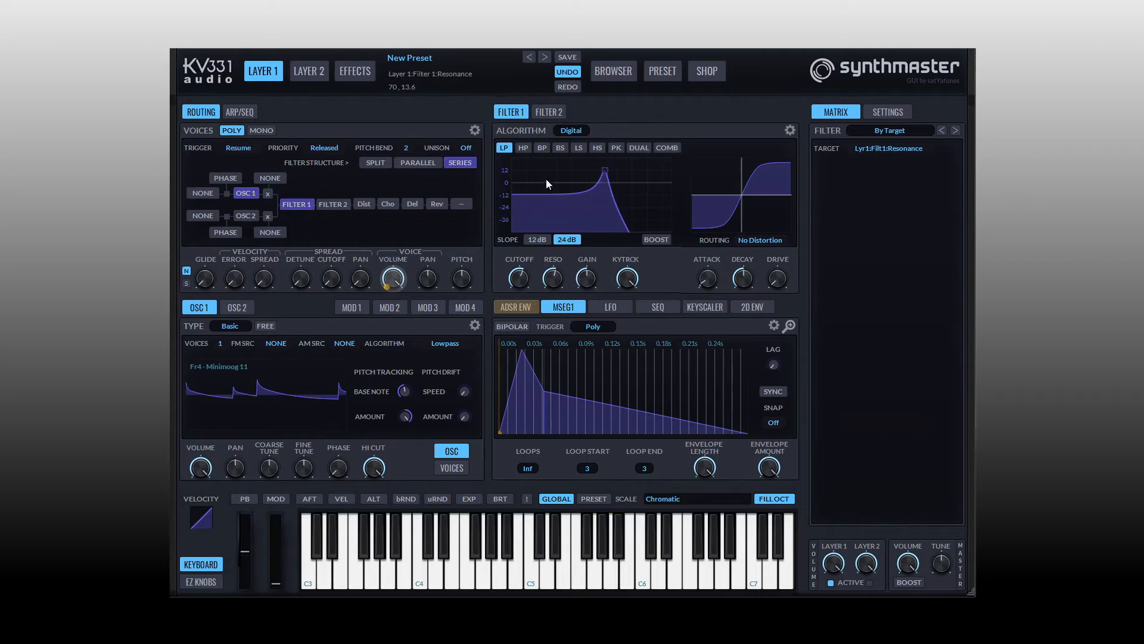
Enable Boost on Filter 1, lower the resonance to its minimum, and turn Boost off again
{"action": "left_click", "coordinate": [656, 239]}
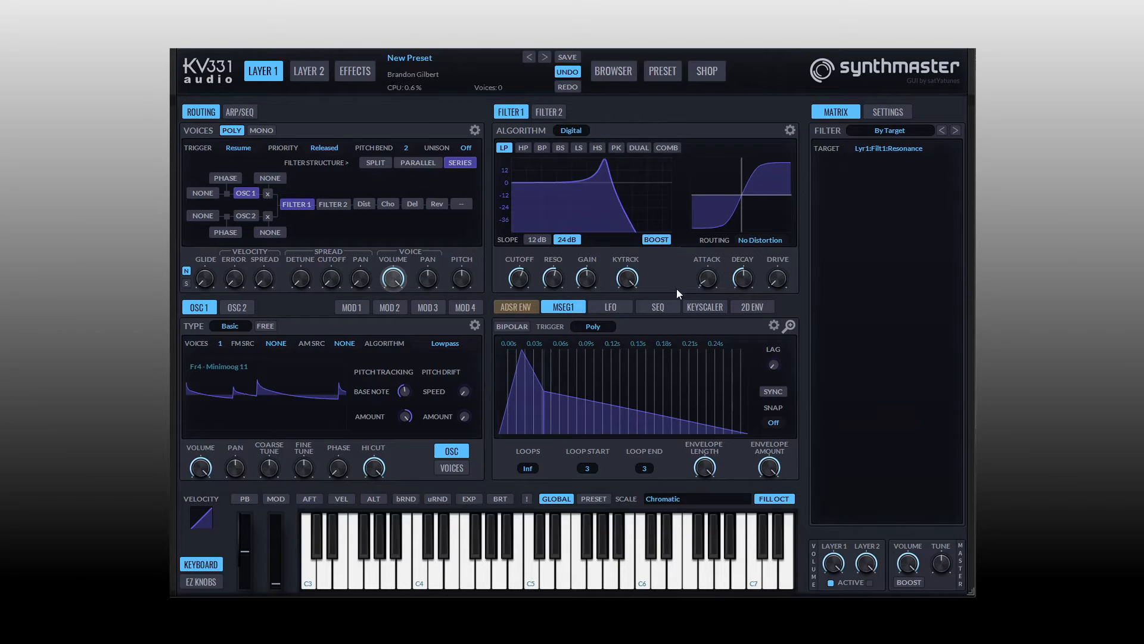
{"action": "left_click_drag", "start_coordinate": [553, 279], "coordinate": [560, 349]}
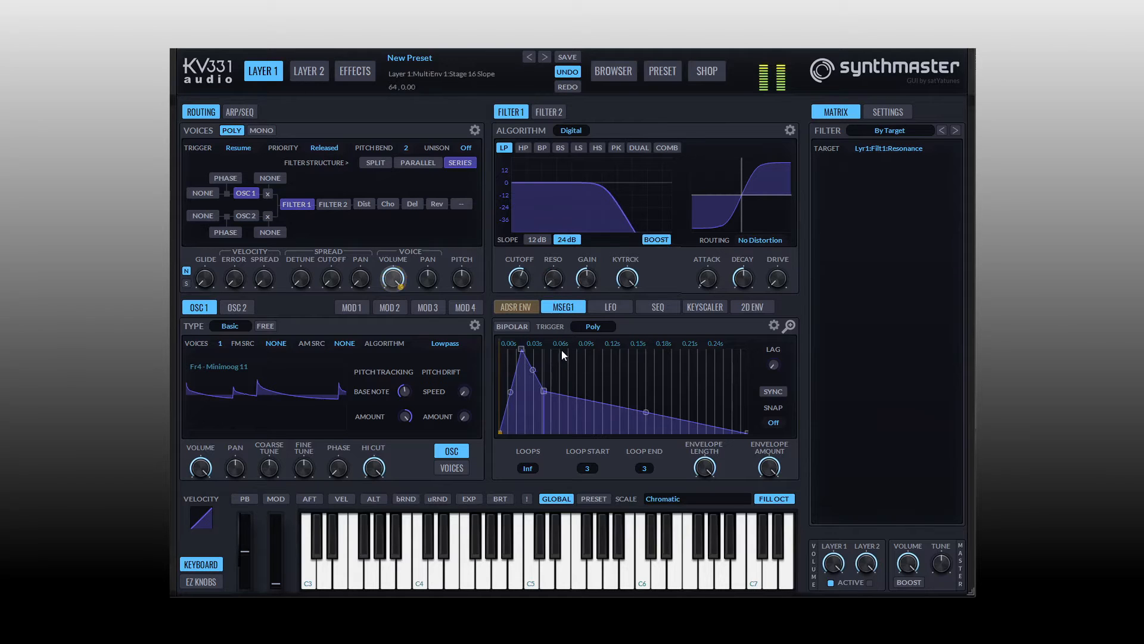
{"action": "left_click", "coordinate": [658, 240]}
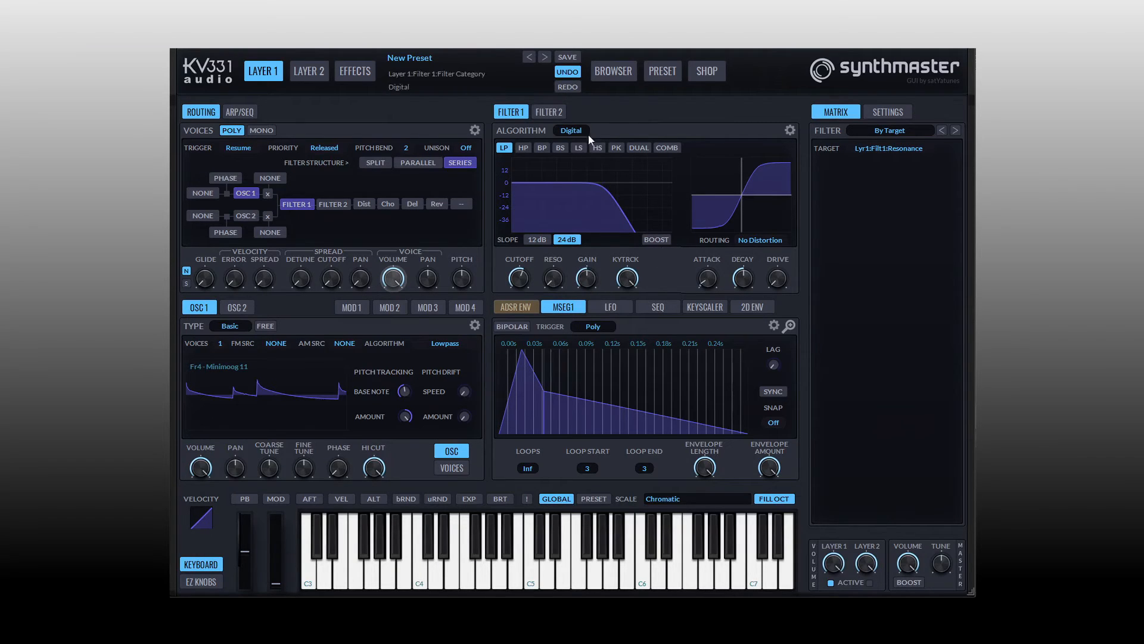
Try the SVF and Bite algorithms on Filter 1, and toggle Bite's Acid option
{"action": "left_click", "coordinate": [572, 132]}
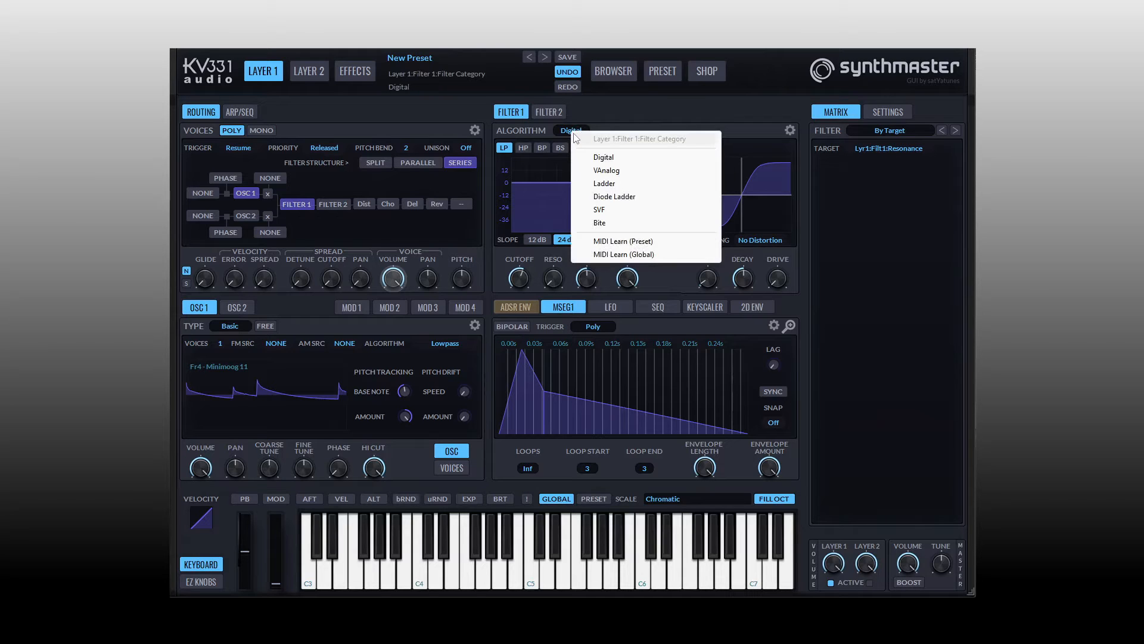
{"action": "left_click", "coordinate": [619, 210]}
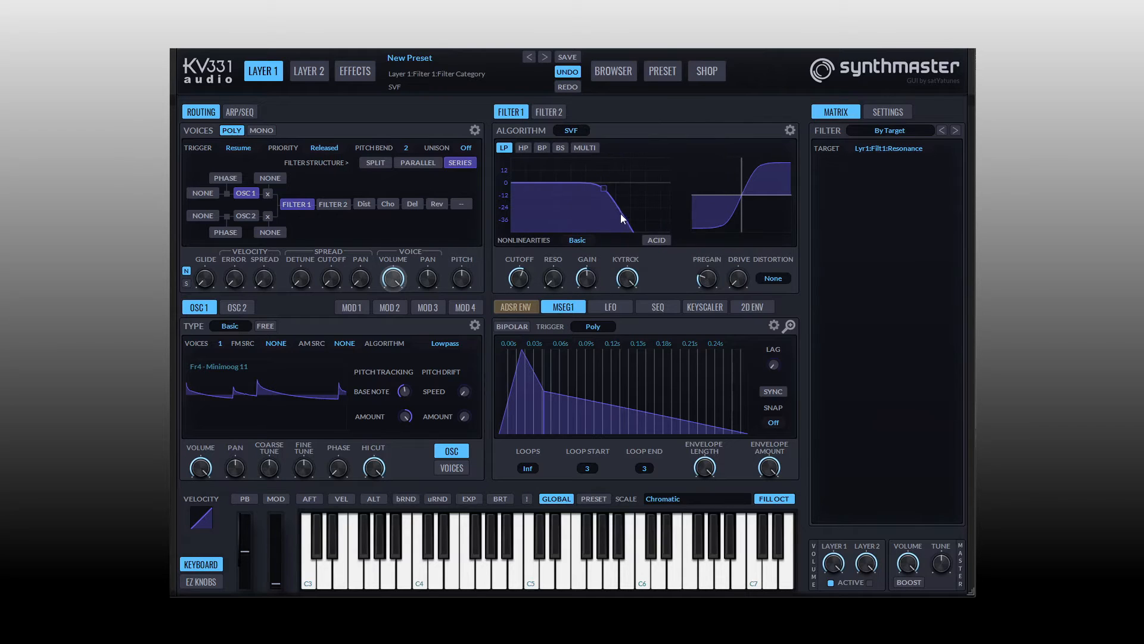
{"action": "left_click", "coordinate": [574, 130]}
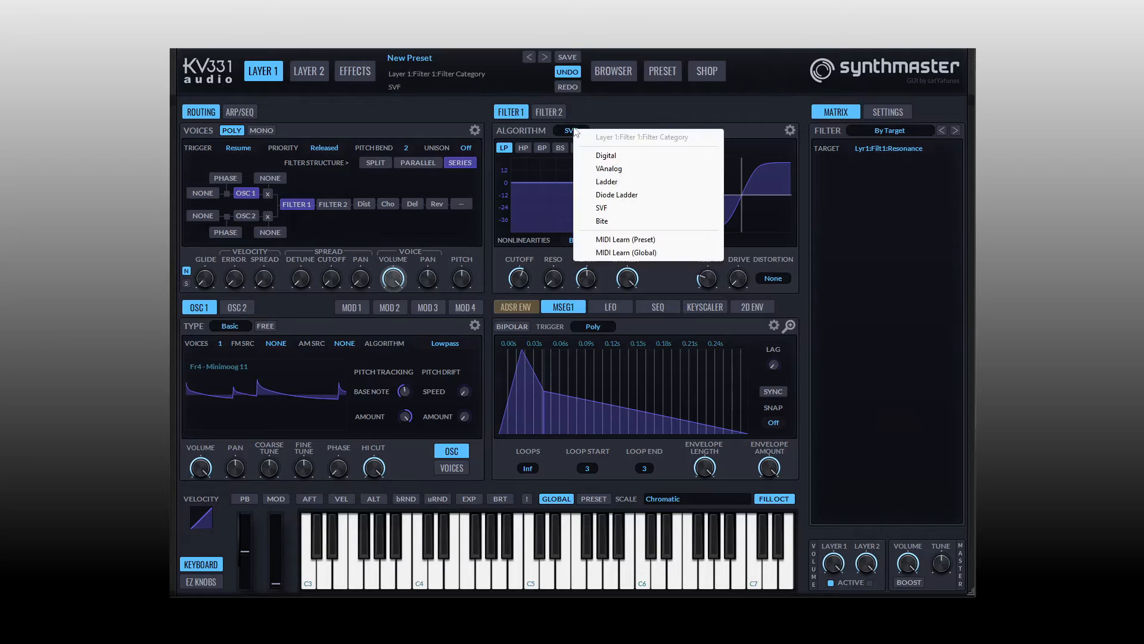
{"action": "left_click", "coordinate": [616, 224]}
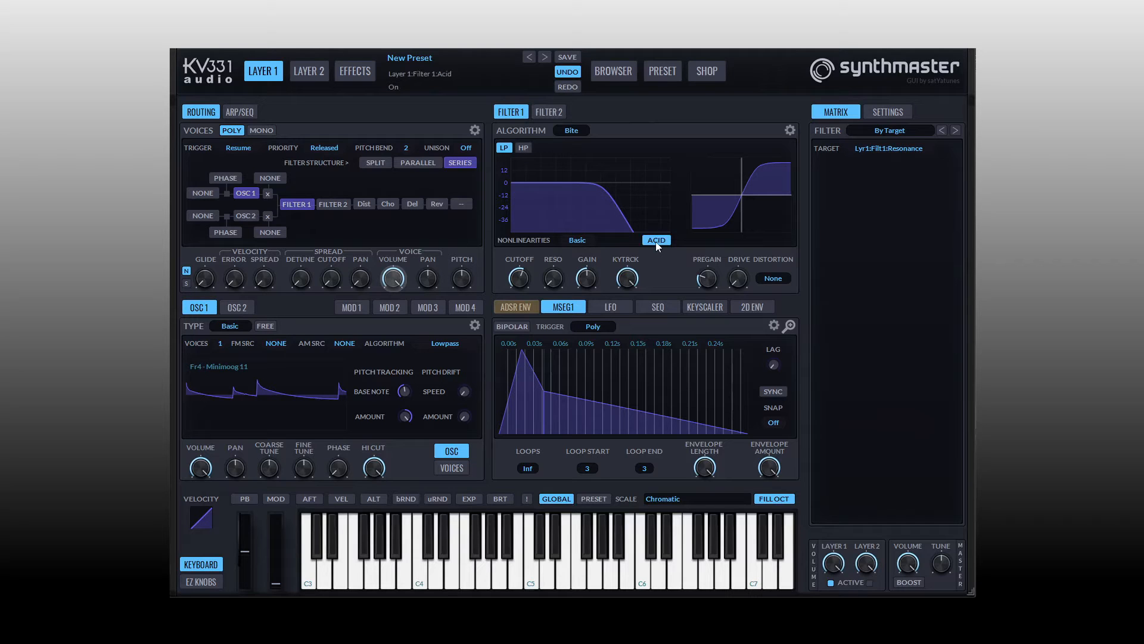
{"action": "left_click", "coordinate": [656, 241]}
Step Filter 1 through the SVF, Diode Ladder and Ladder algorithms, trying the Acid option on Ladder
{"action": "left_click", "coordinate": [571, 131]}
{"action": "left_click", "coordinate": [607, 207]}
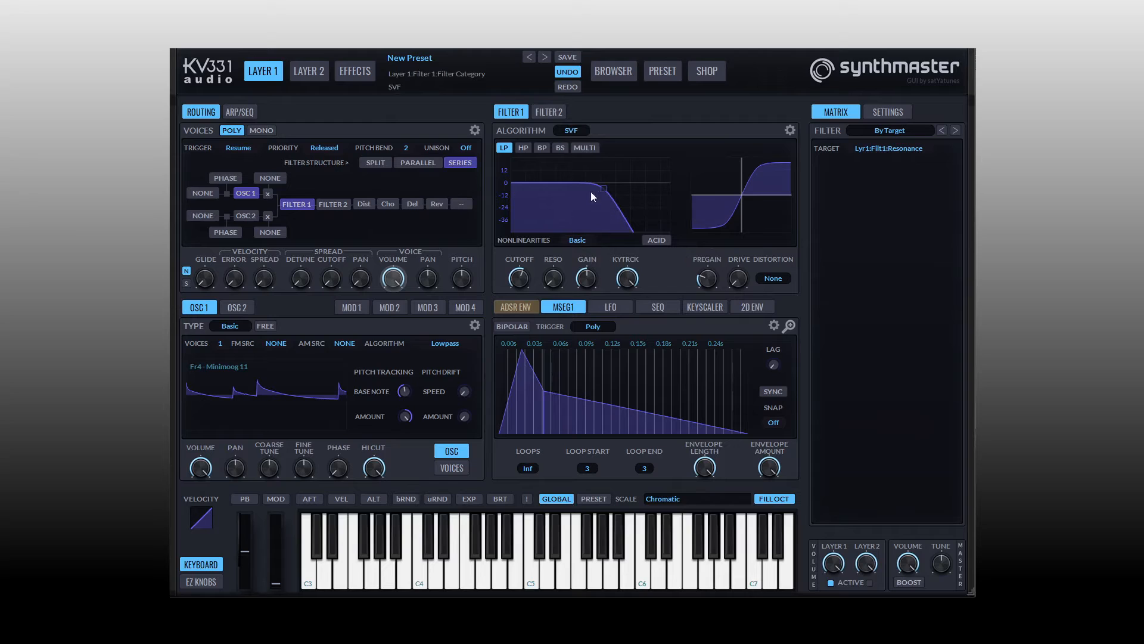
{"action": "left_click", "coordinate": [571, 130]}
{"action": "left_click", "coordinate": [621, 194]}
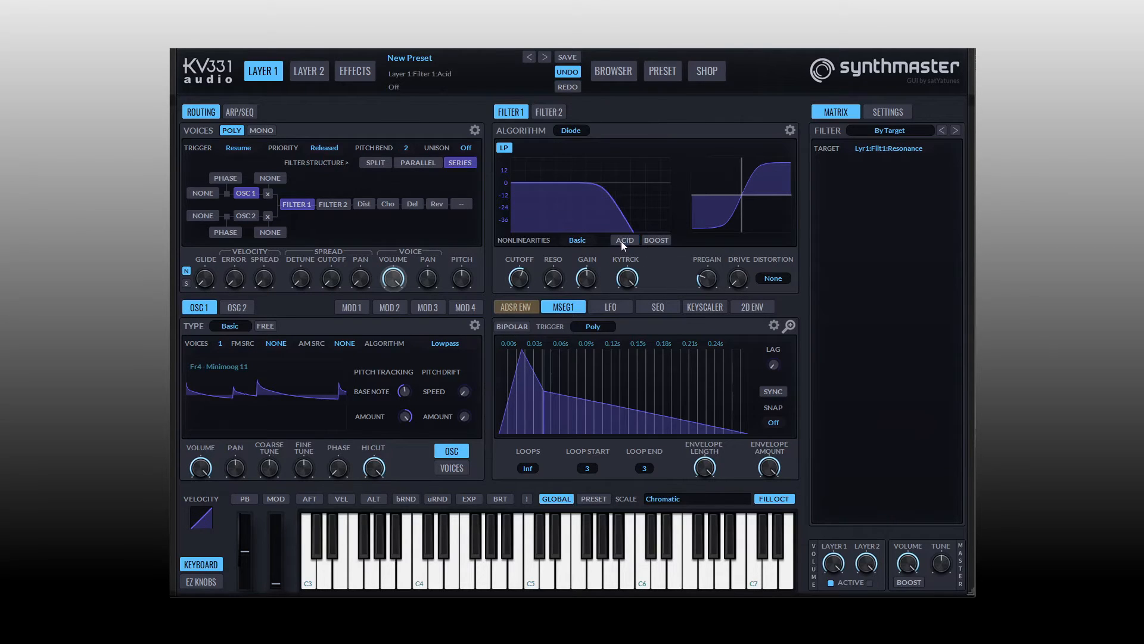
{"action": "left_click", "coordinate": [571, 130]}
{"action": "left_click", "coordinate": [620, 183]}
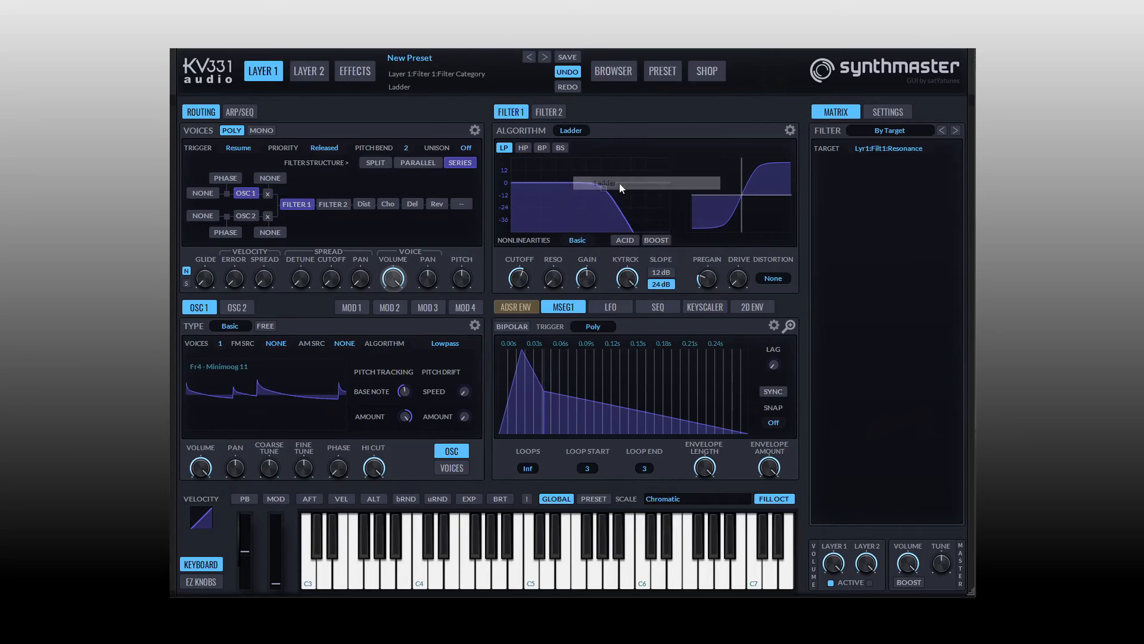
{"action": "left_click", "coordinate": [625, 240]}
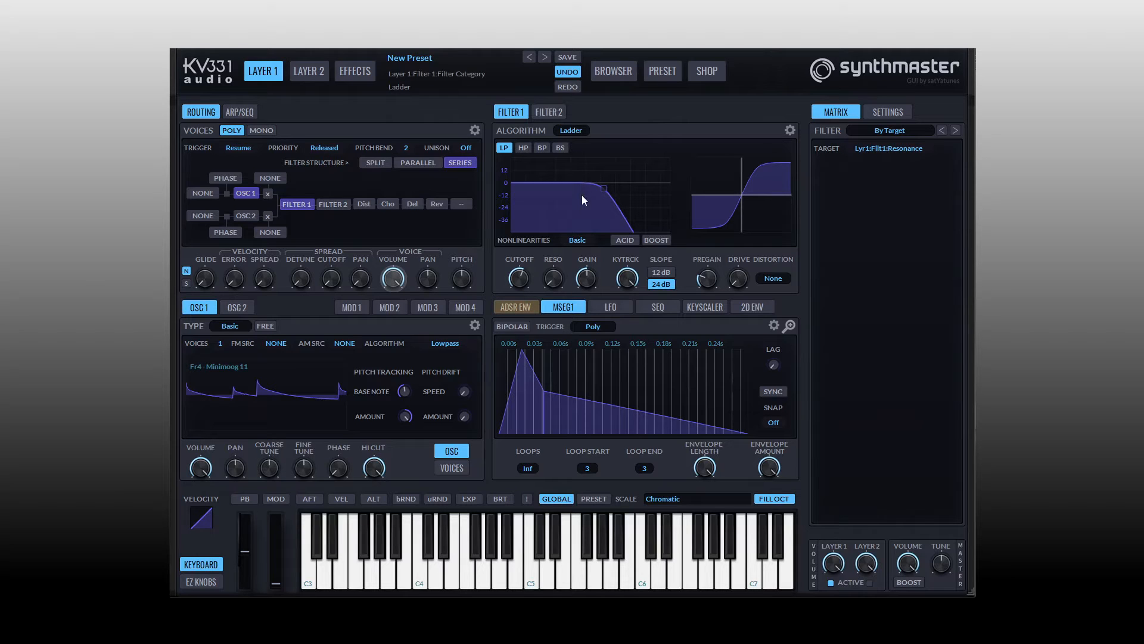
Review the nonlinearities choices for the Ladder filter and switch Filter 1 to the Digital algorithm
{"action": "left_click", "coordinate": [578, 242]}
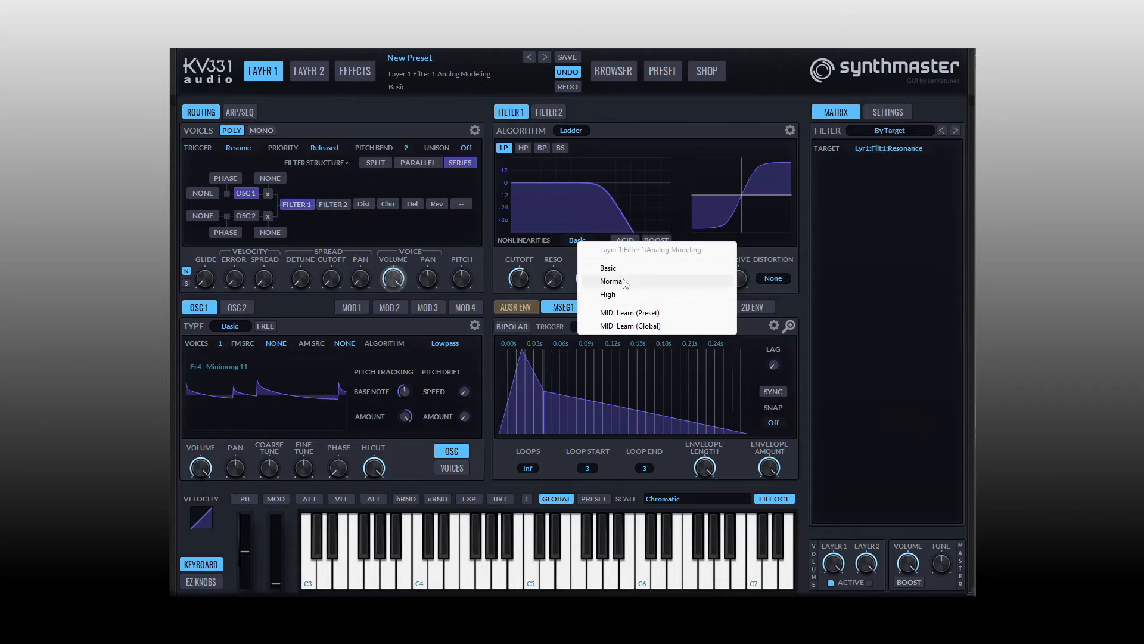
{"action": "left_click", "coordinate": [567, 258]}
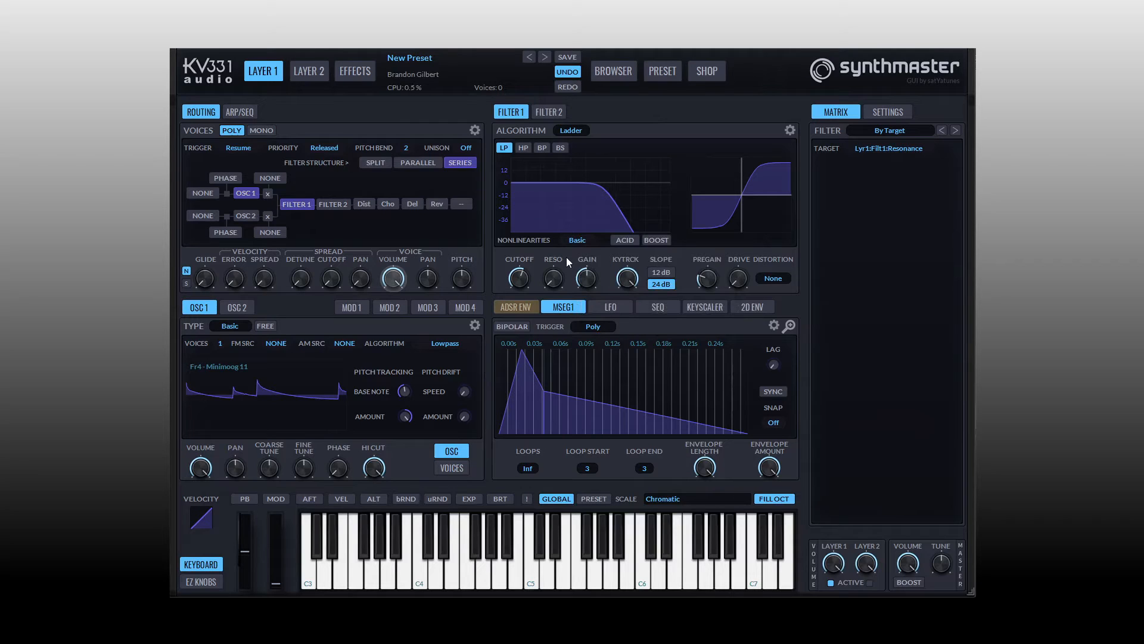
{"action": "left_click", "coordinate": [571, 130]}
{"action": "left_click", "coordinate": [593, 157]}
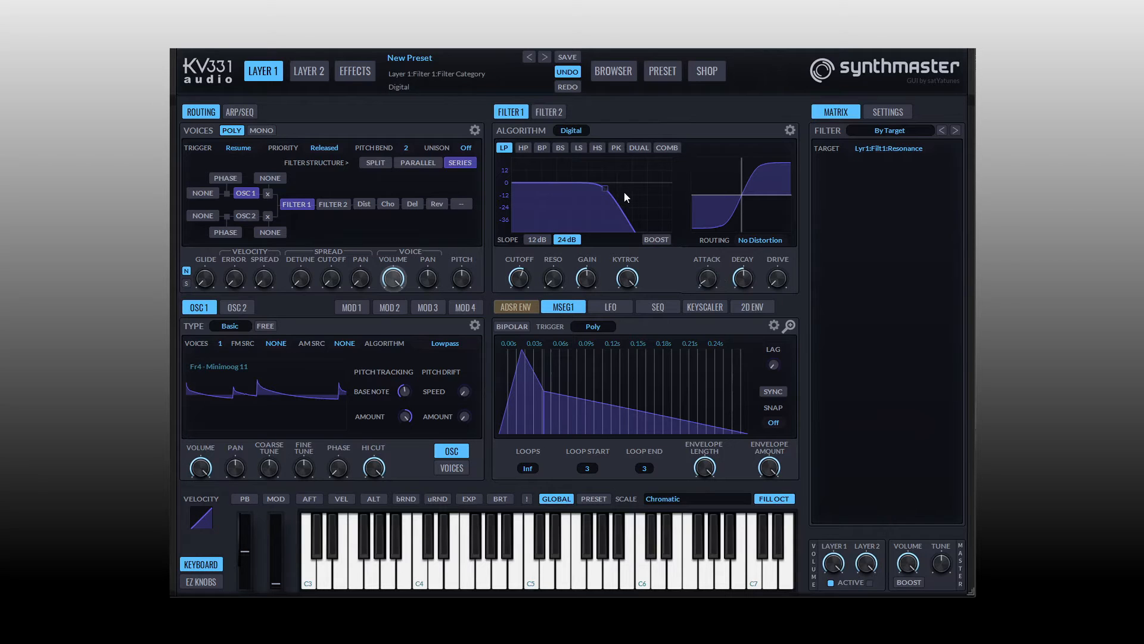
Switch Filter 1 to VAnalog and back to Digital, and review the Digital filter's distortion routing choices
{"action": "left_click", "coordinate": [574, 131]}
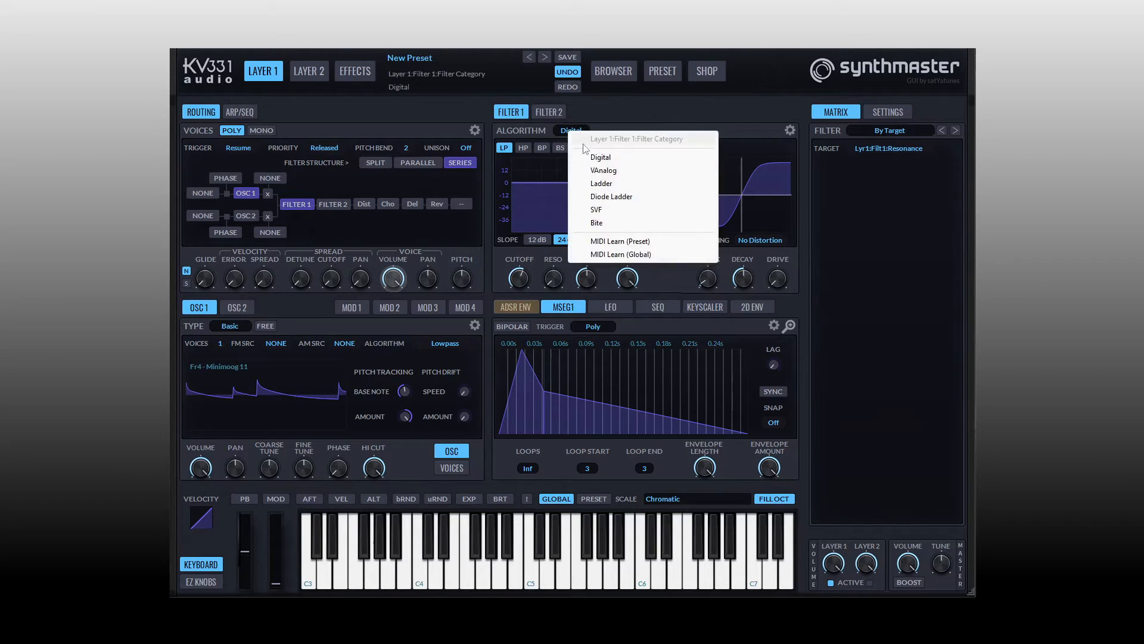
{"action": "left_click", "coordinate": [603, 171]}
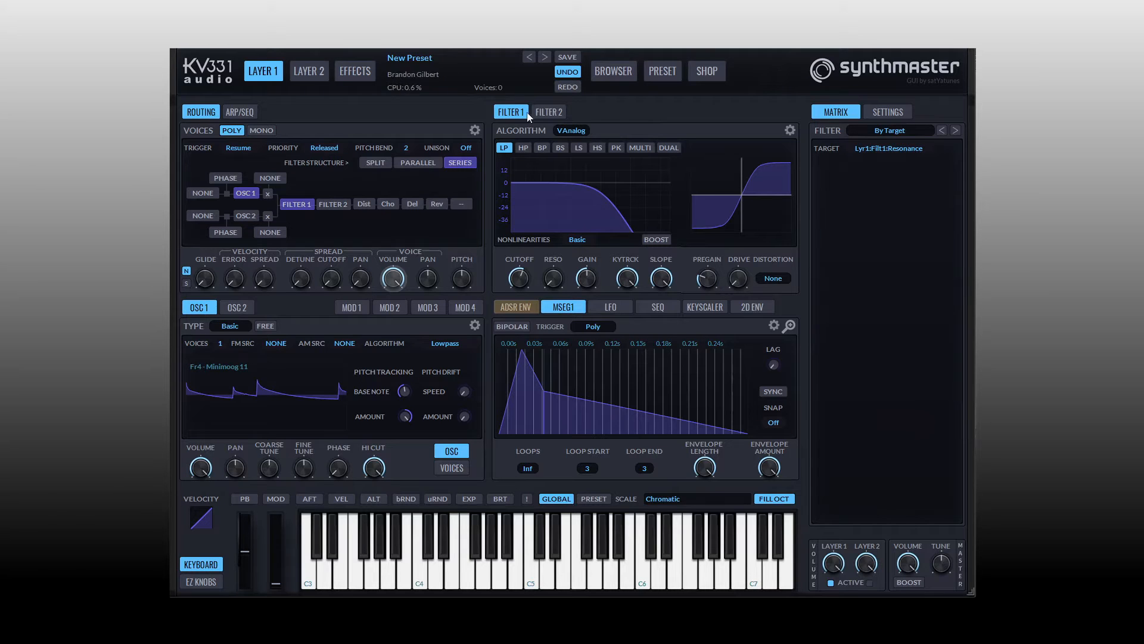
{"action": "left_click", "coordinate": [571, 128]}
{"action": "left_click", "coordinate": [599, 155]}
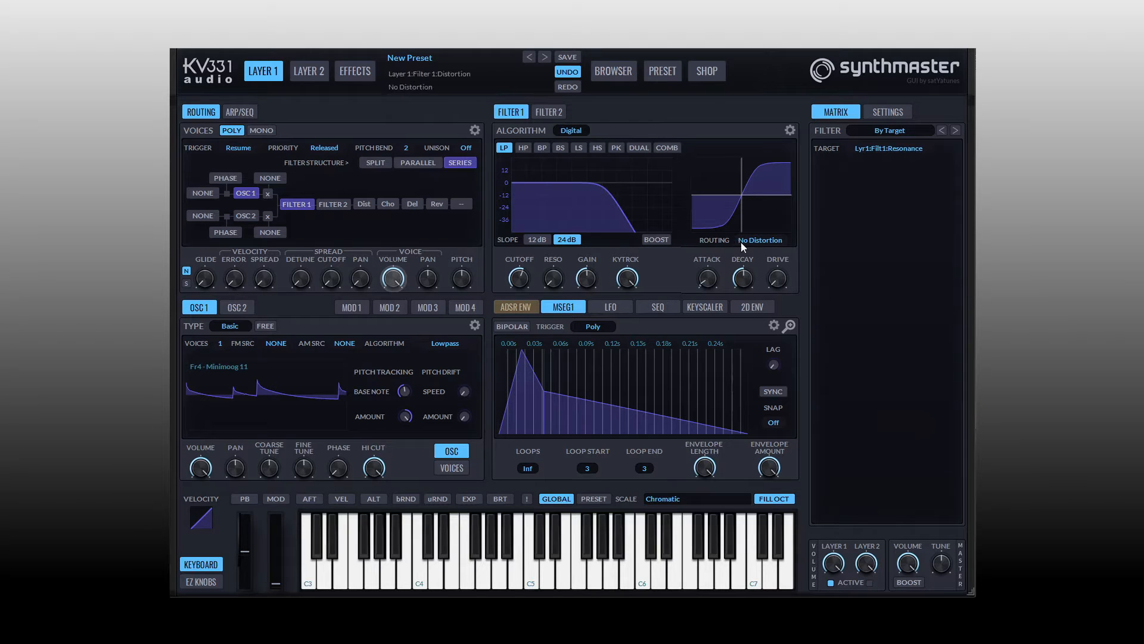
{"action": "left_click", "coordinate": [757, 240]}
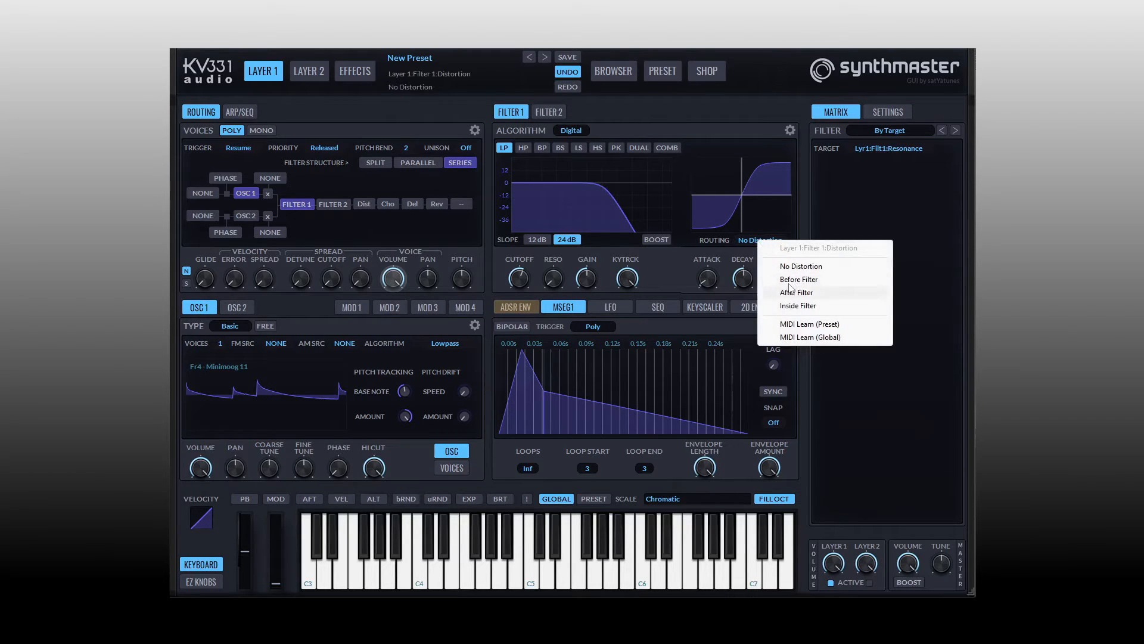
{"action": "left_click", "coordinate": [678, 265]}
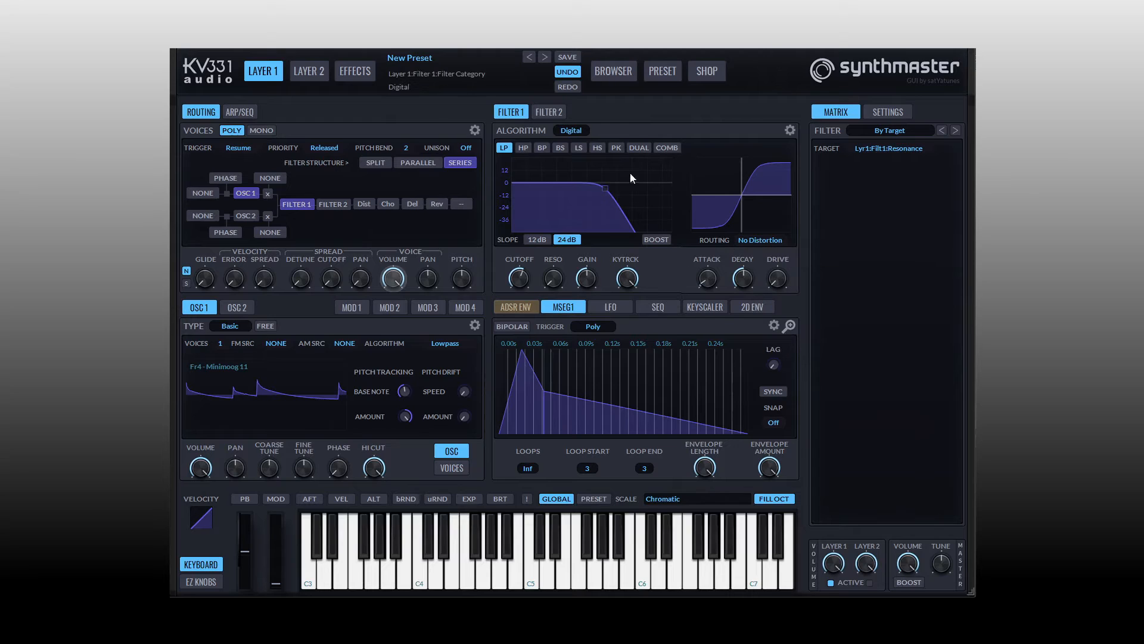
Switch Filter 1 to the VAnalog algorithm and adjust its pregain
{"action": "left_click", "coordinate": [567, 130]}
{"action": "left_click", "coordinate": [610, 172]}
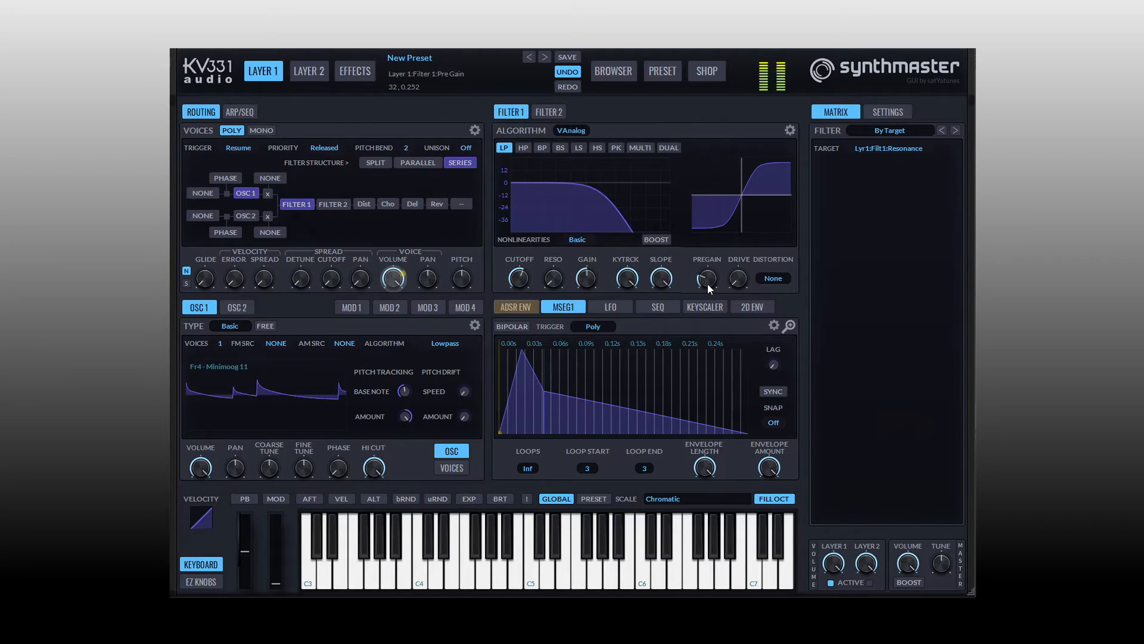
{"action": "left_click_drag", "start_coordinate": [707, 284], "coordinate": [732, 287]}
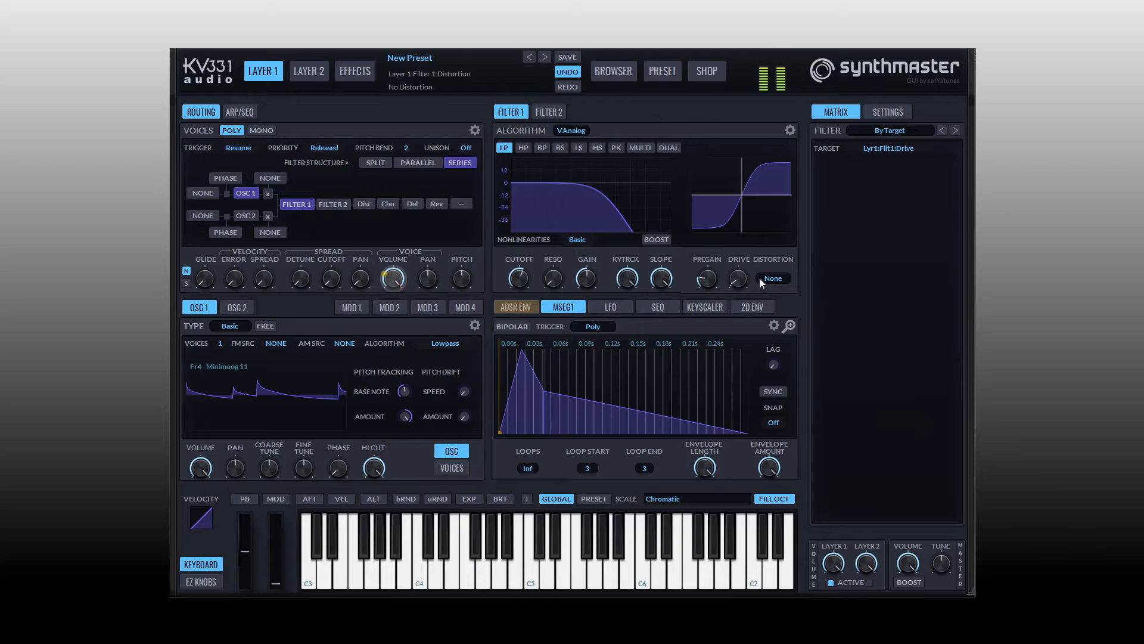
Place Filter 1's distortion before the filter and reshape the distortion curve by moving its points above and below the centre line
{"action": "left_click", "coordinate": [773, 277]}
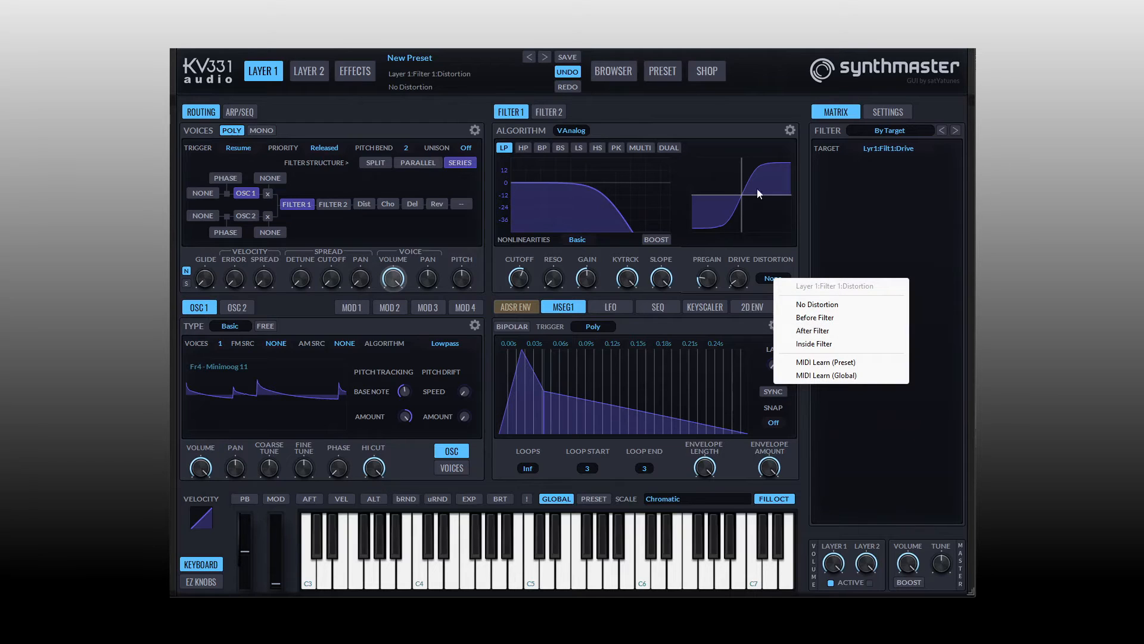
{"action": "left_click", "coordinate": [820, 319]}
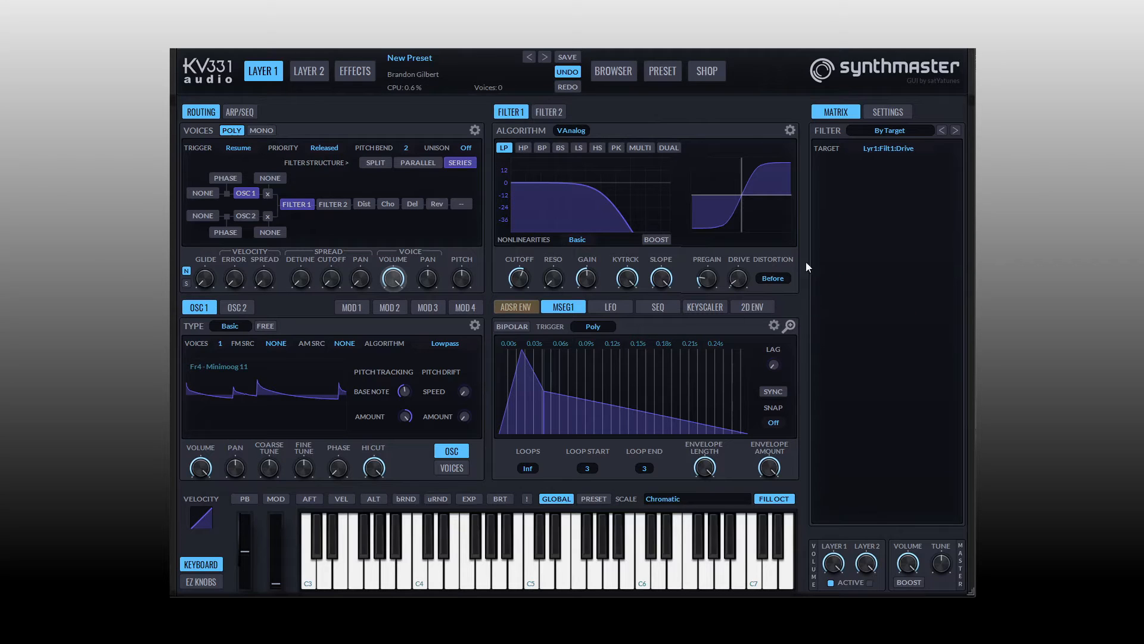
{"action": "mouse_move", "coordinate": [783, 191]}
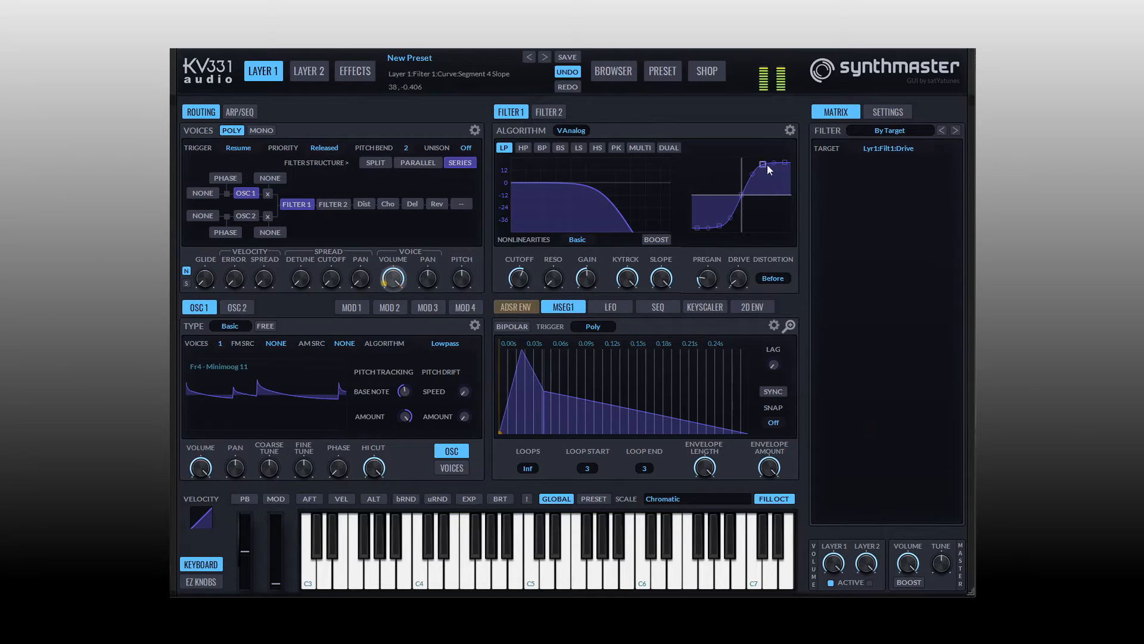
{"action": "left_click_drag", "start_coordinate": [767, 165], "coordinate": [771, 235]}
{"action": "left_click_drag", "start_coordinate": [788, 165], "coordinate": [780, 223]}
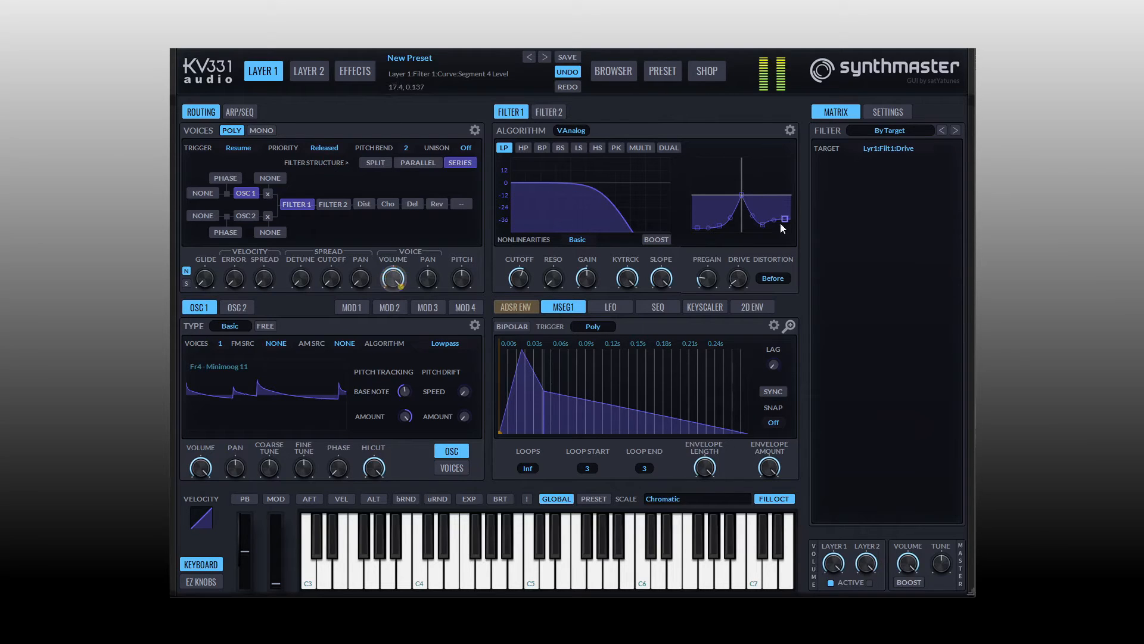
{"action": "left_click", "coordinate": [719, 226]}
{"action": "left_click_drag", "start_coordinate": [718, 227], "coordinate": [719, 174]}
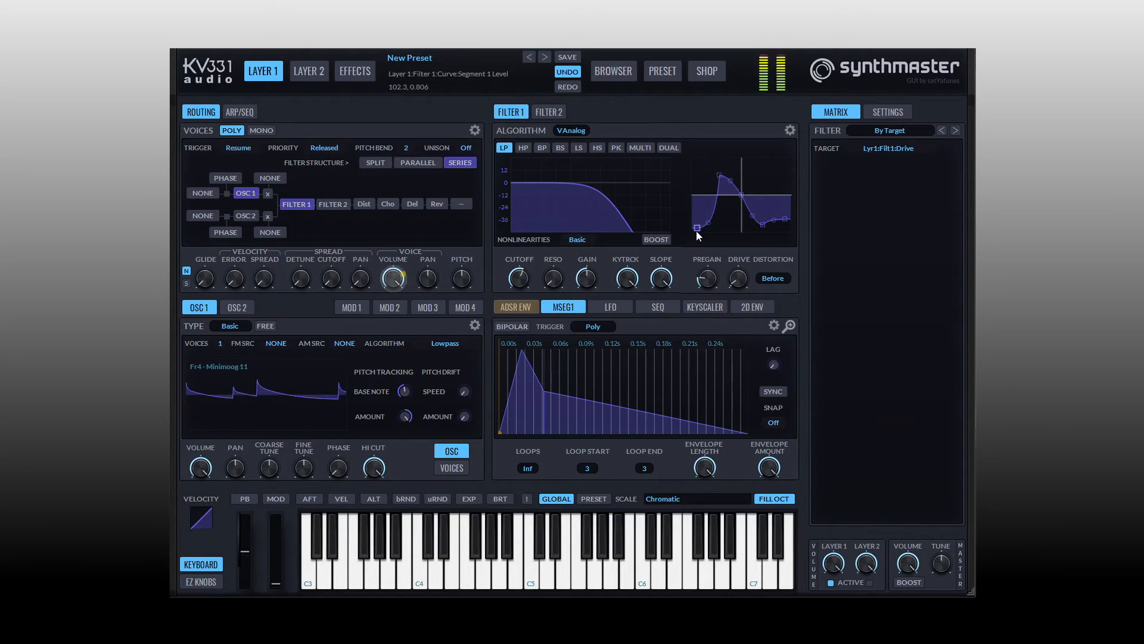
{"action": "left_click_drag", "start_coordinate": [696, 231], "coordinate": [681, 157]}
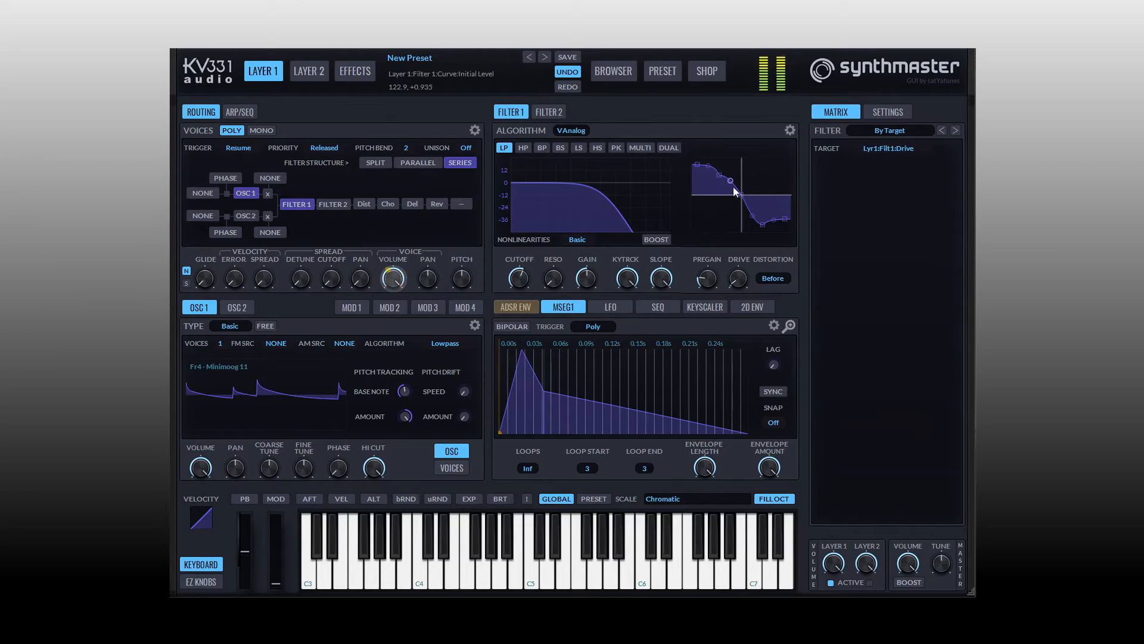
{"action": "left_click_drag", "start_coordinate": [742, 201], "coordinate": [763, 238]}
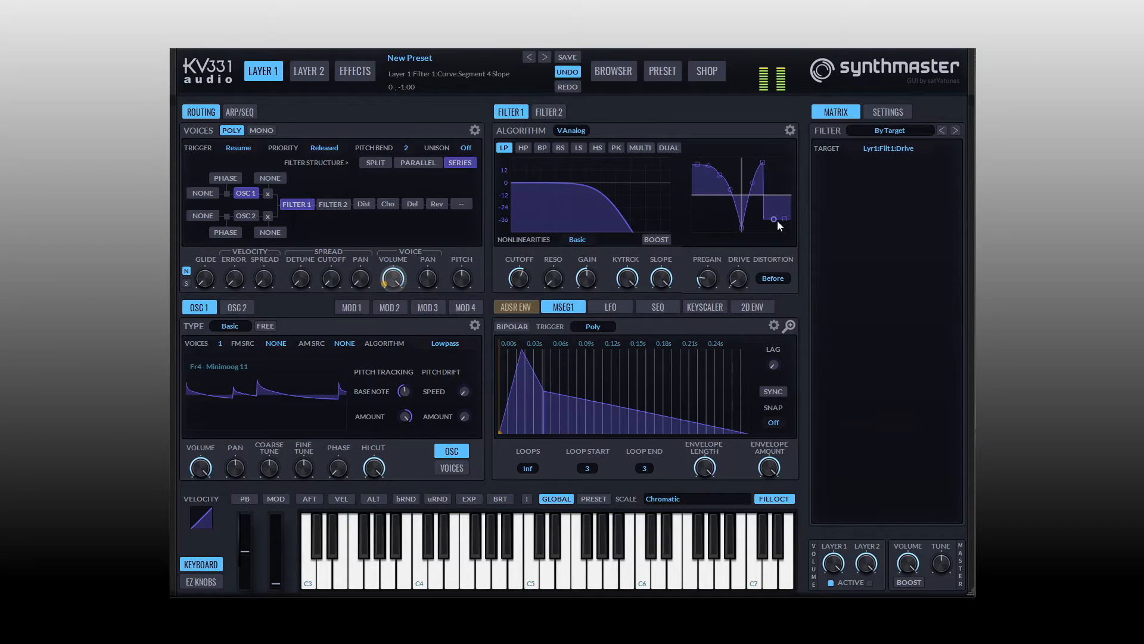
Place Filter 1's distortion inside the filter and raise its drive to 64
{"action": "left_click", "coordinate": [775, 282]}
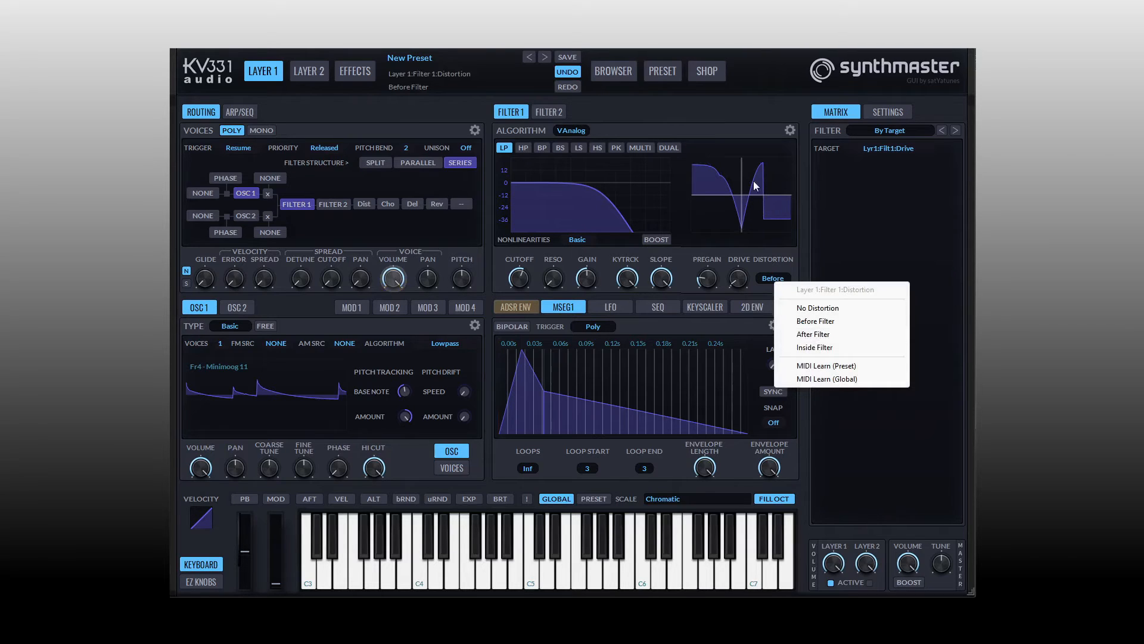
{"action": "left_click", "coordinate": [814, 347]}
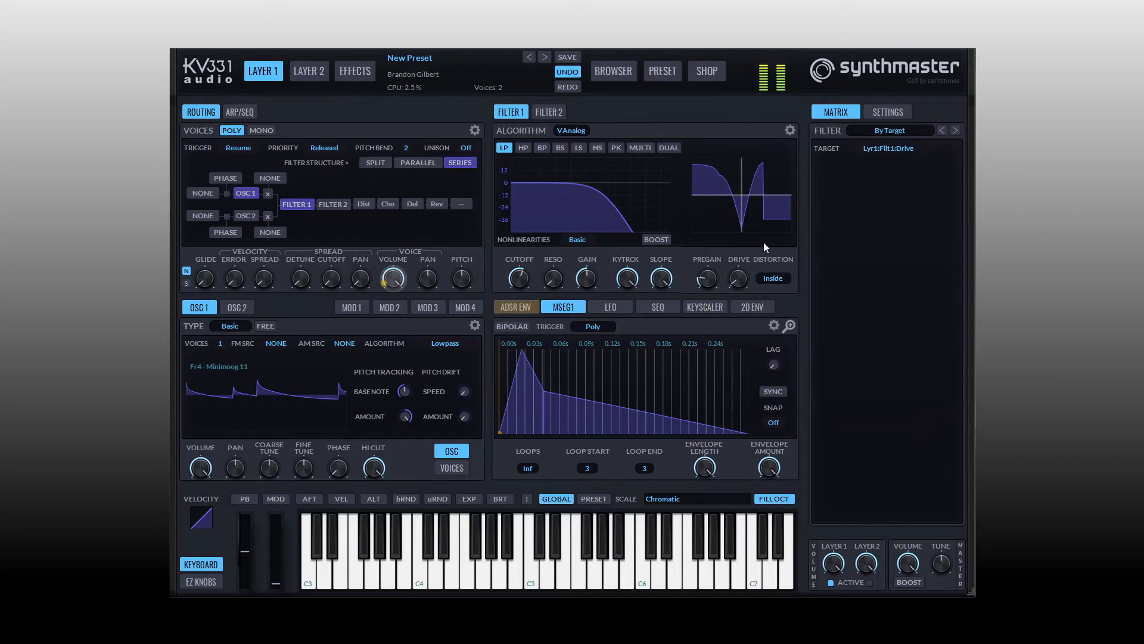
{"action": "left_click_drag", "start_coordinate": [737, 277], "coordinate": [739, 246]}
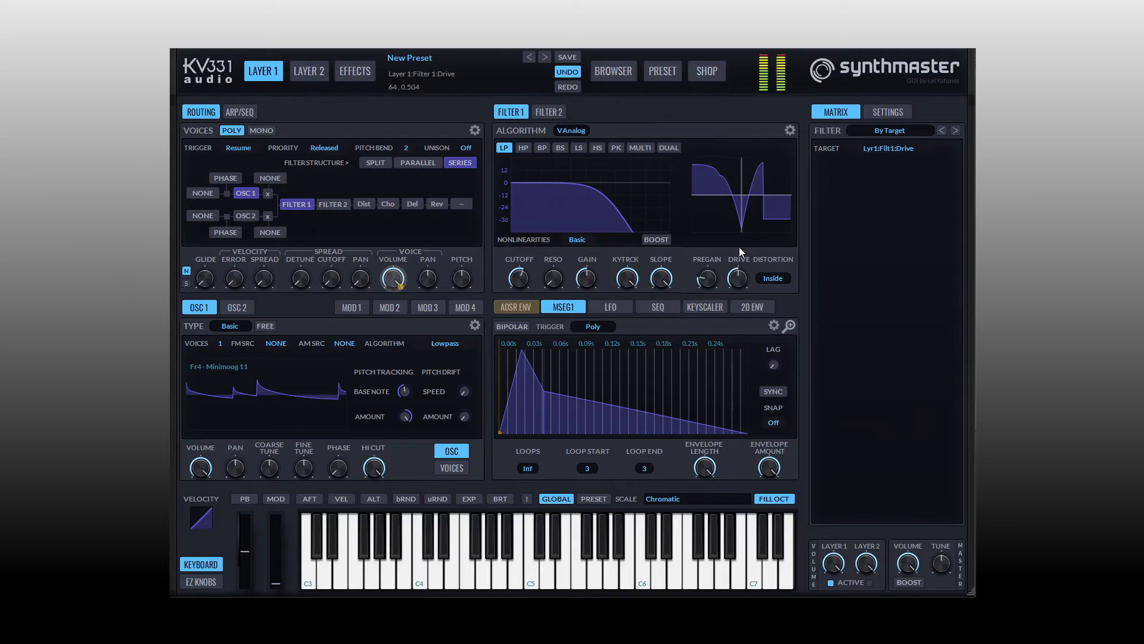
Place Filter 1's distortion after the filter, lowering the pregain and raising the drive further
{"action": "right_click", "coordinate": [775, 278]}
{"action": "left_click", "coordinate": [814, 331]}
{"action": "left_click", "coordinate": [710, 291]}
{"action": "left_click_drag", "start_coordinate": [706, 288], "coordinate": [707, 291]}
{"action": "left_click_drag", "start_coordinate": [739, 283], "coordinate": [740, 223]}
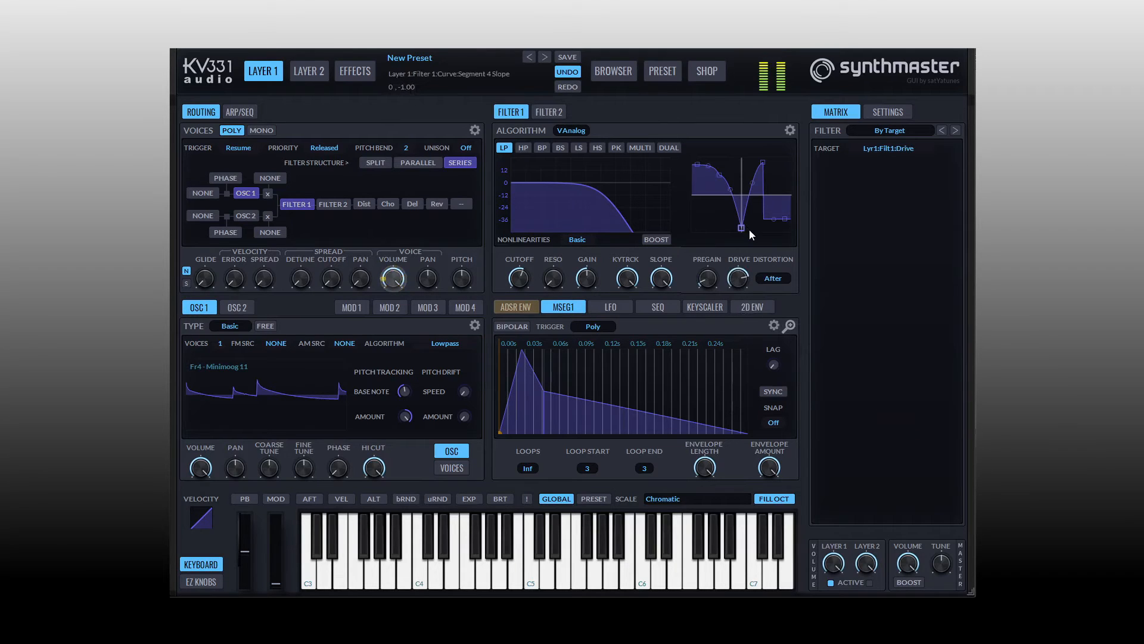
Reset Filter 1 to its defaults and re-enable it in the layer's voice routing
{"action": "left_click", "coordinate": [791, 130]}
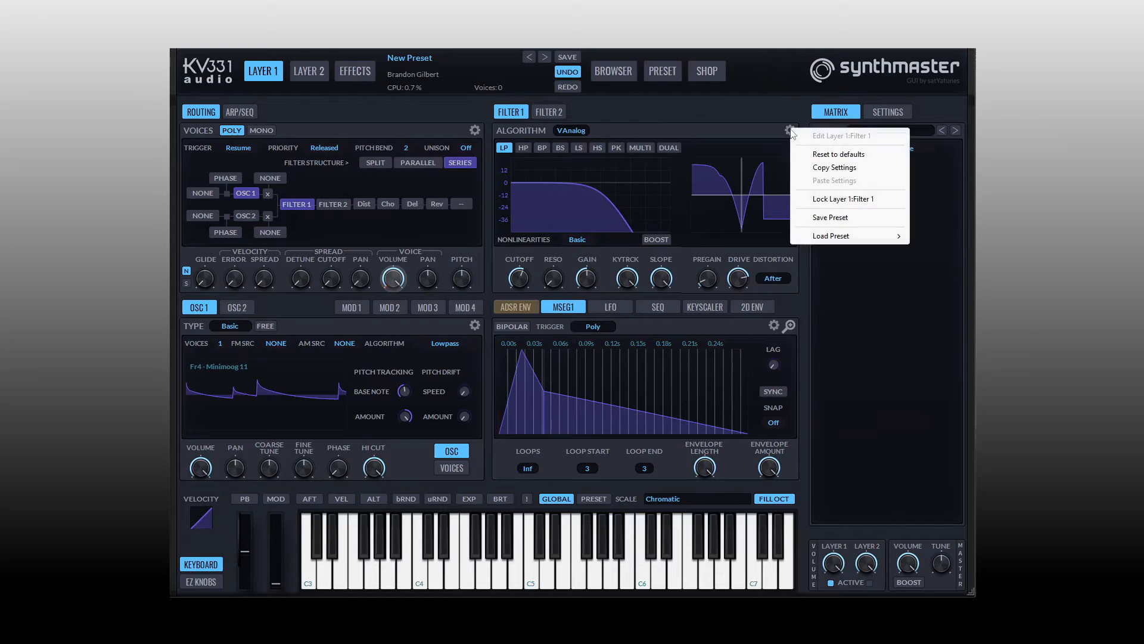
{"action": "left_click", "coordinate": [841, 155]}
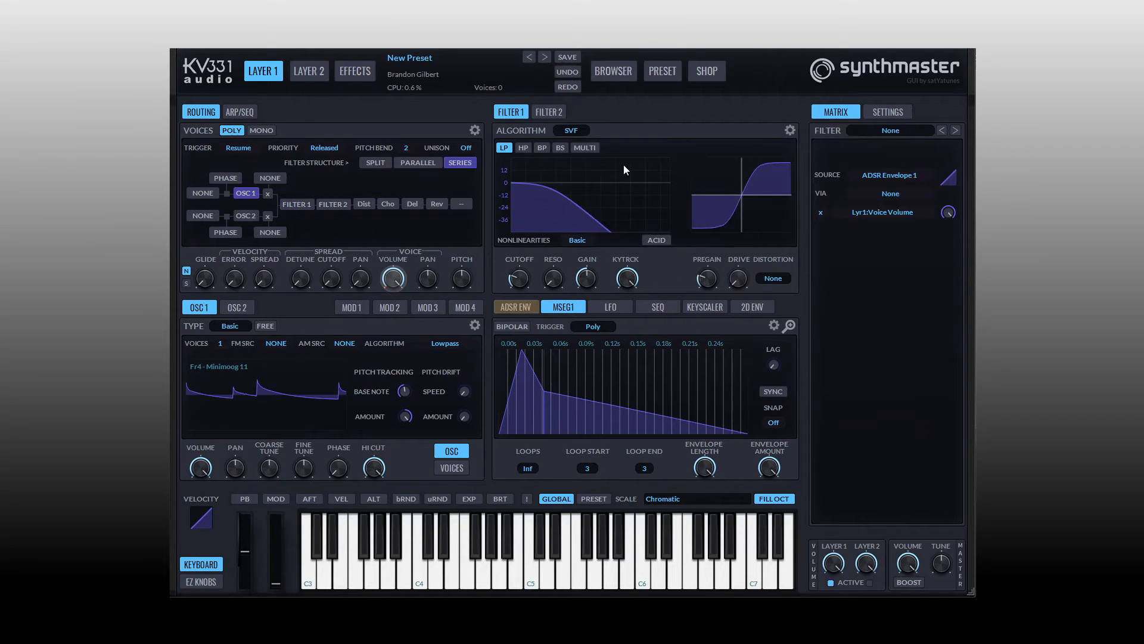
{"action": "left_click", "coordinate": [296, 205]}
Load the first DistortedAnalog preset into Filter 1 and re-enable the filter in the voice routing
{"action": "left_click", "coordinate": [791, 131]}
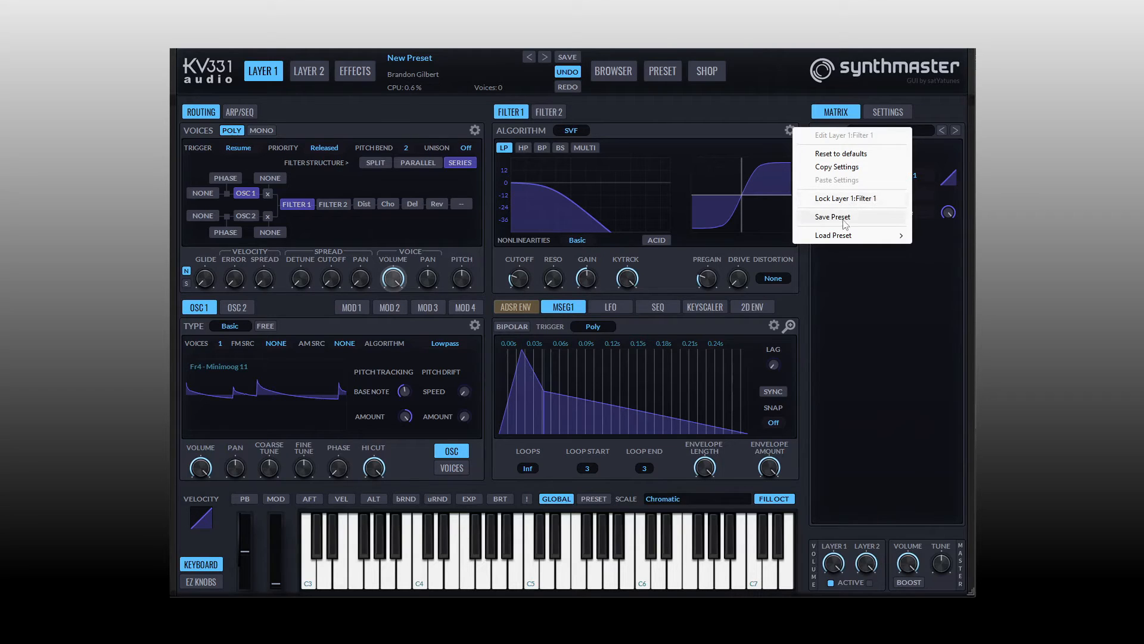
{"action": "mouse_move", "coordinate": [842, 237]}
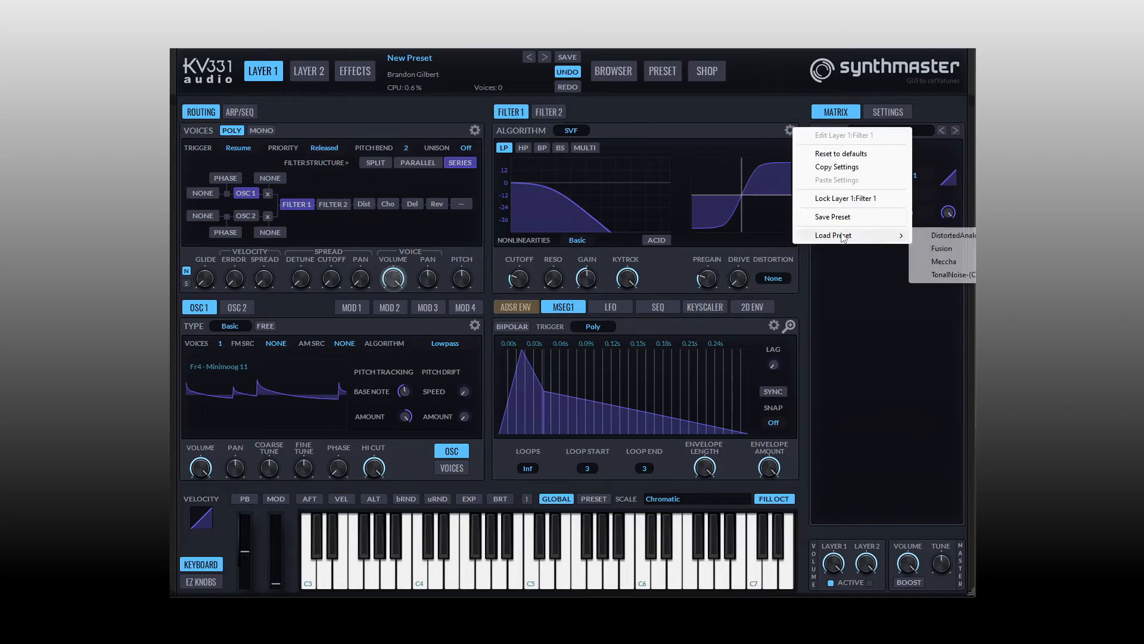
{"action": "left_click", "coordinate": [953, 236]}
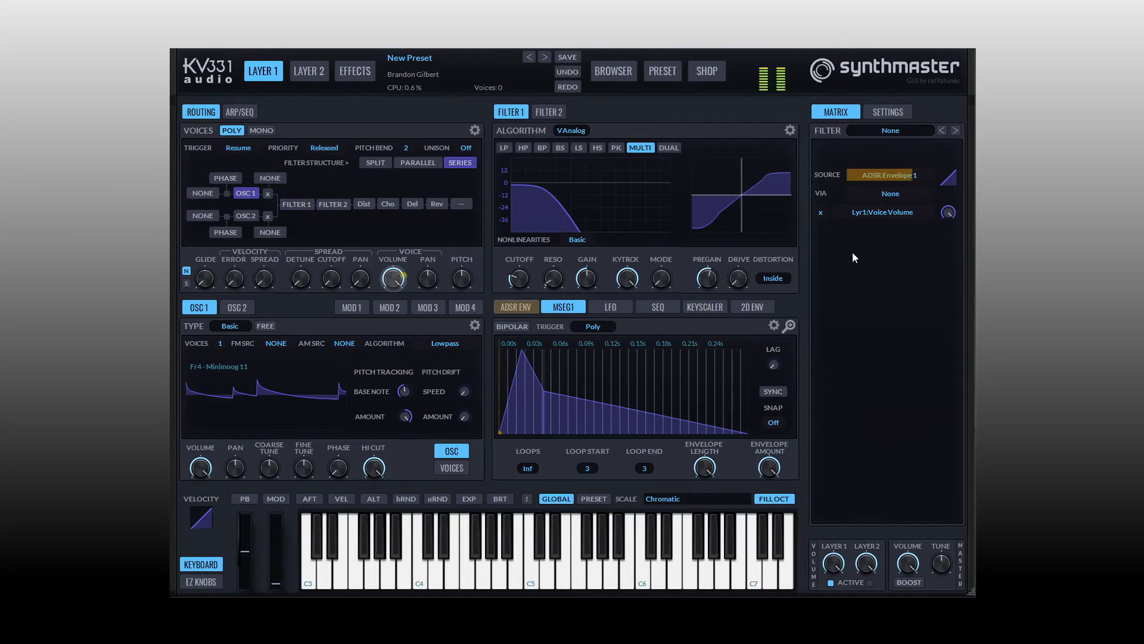
{"action": "left_click", "coordinate": [295, 203]}
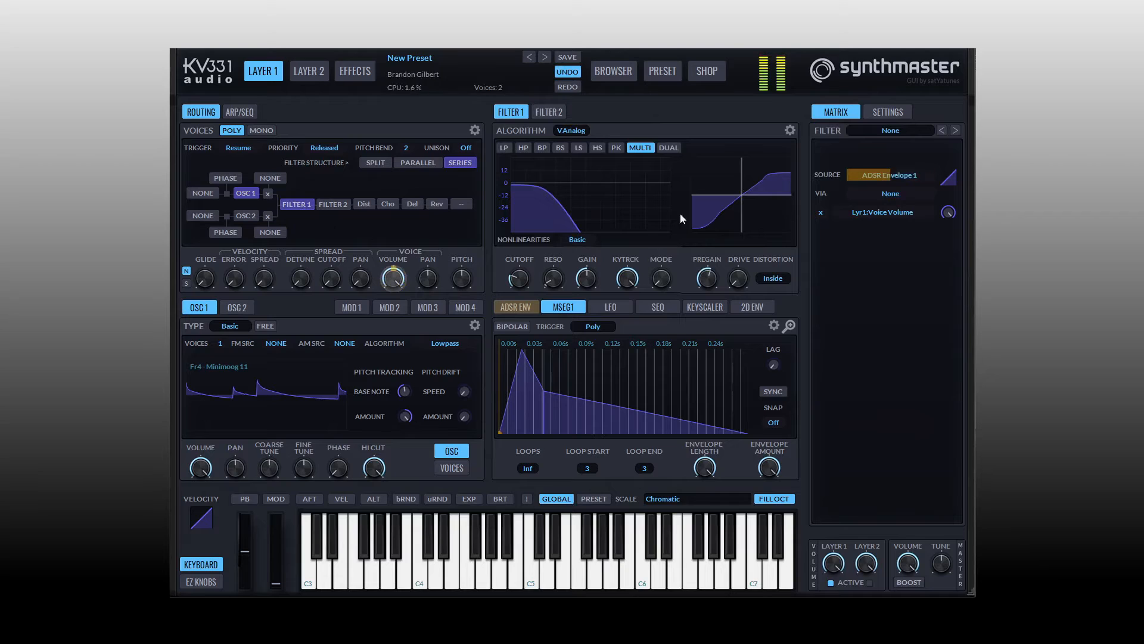
Load the Fusion preset into Filter 1 and re-enable the filter in the voice routing
{"action": "left_click", "coordinate": [791, 131]}
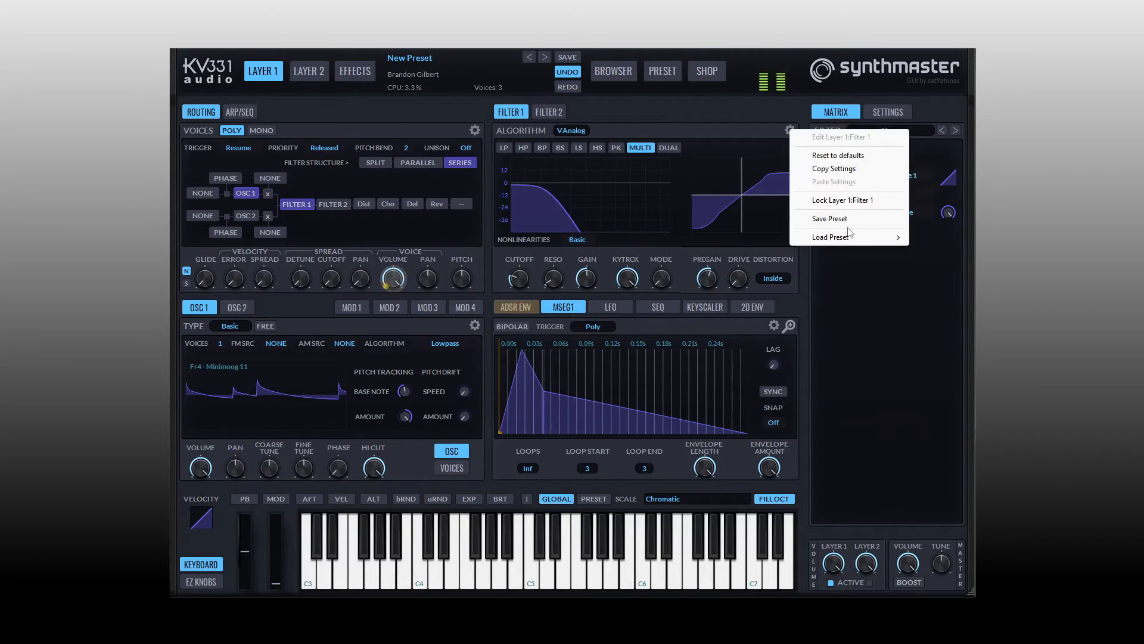
{"action": "mouse_move", "coordinate": [886, 240]}
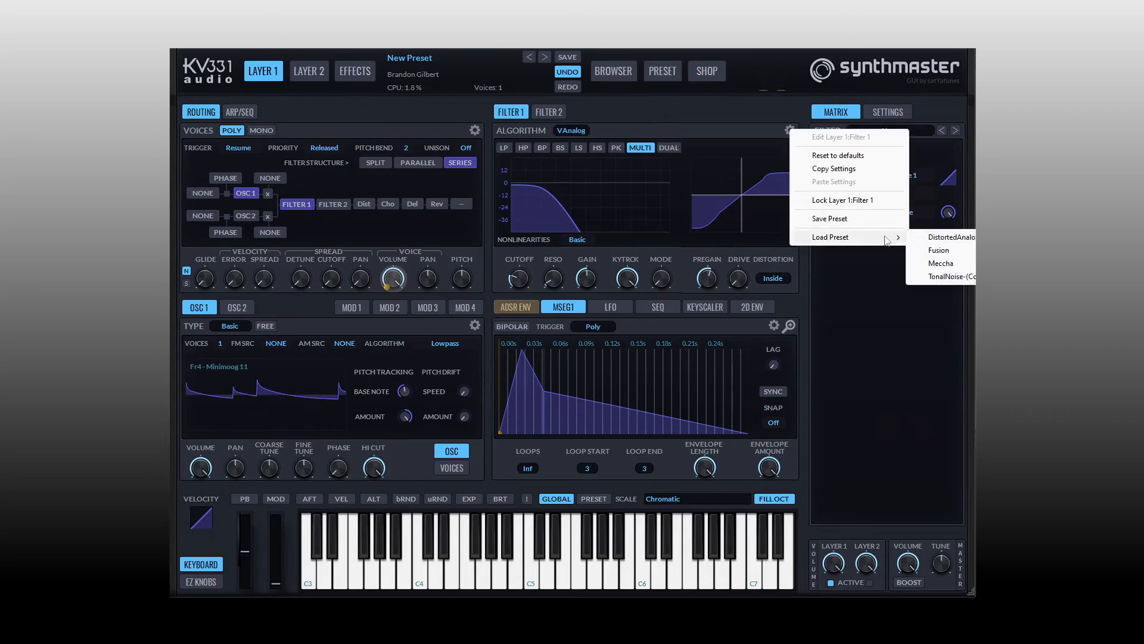
{"action": "left_click", "coordinate": [939, 249]}
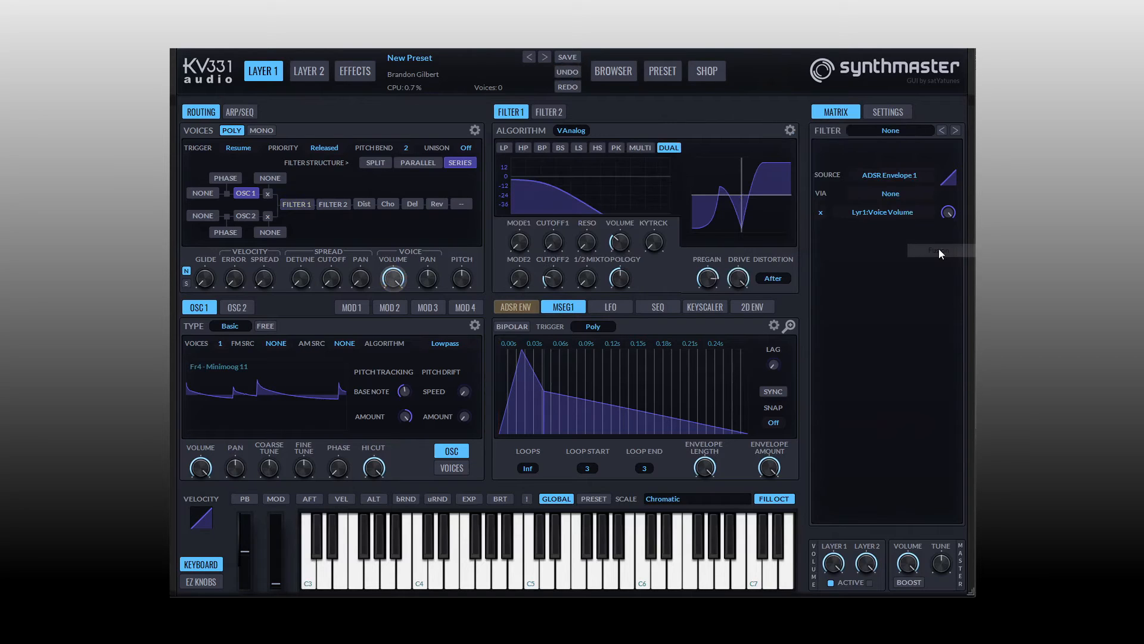
{"action": "left_click", "coordinate": [305, 204]}
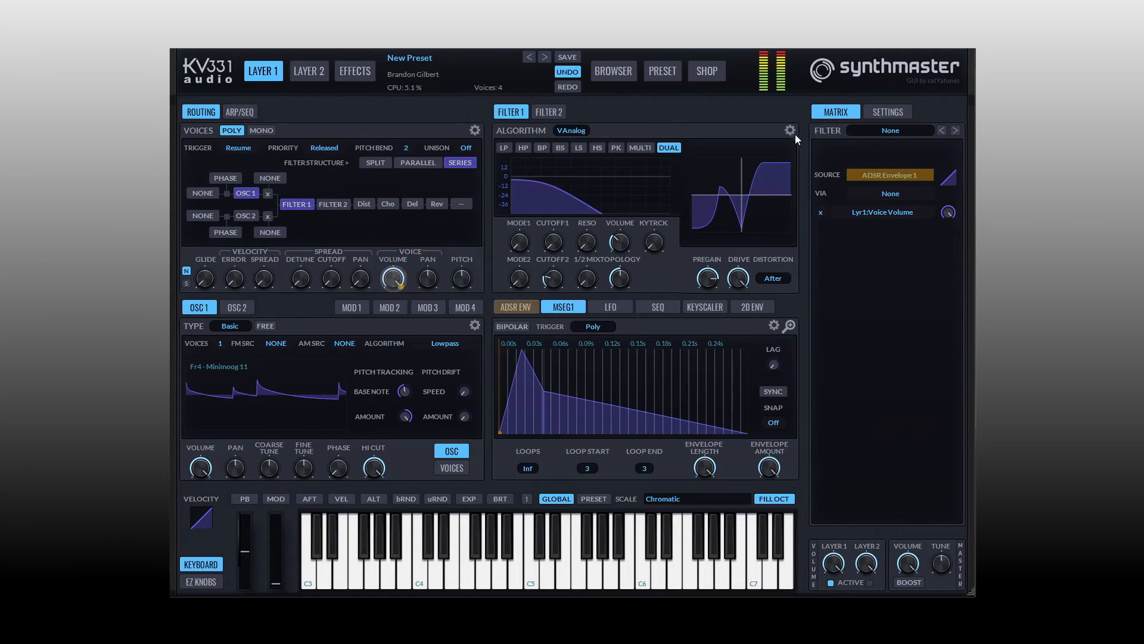
Lower Layer 1's output volume well below its full level
{"action": "left_click", "coordinate": [835, 565]}
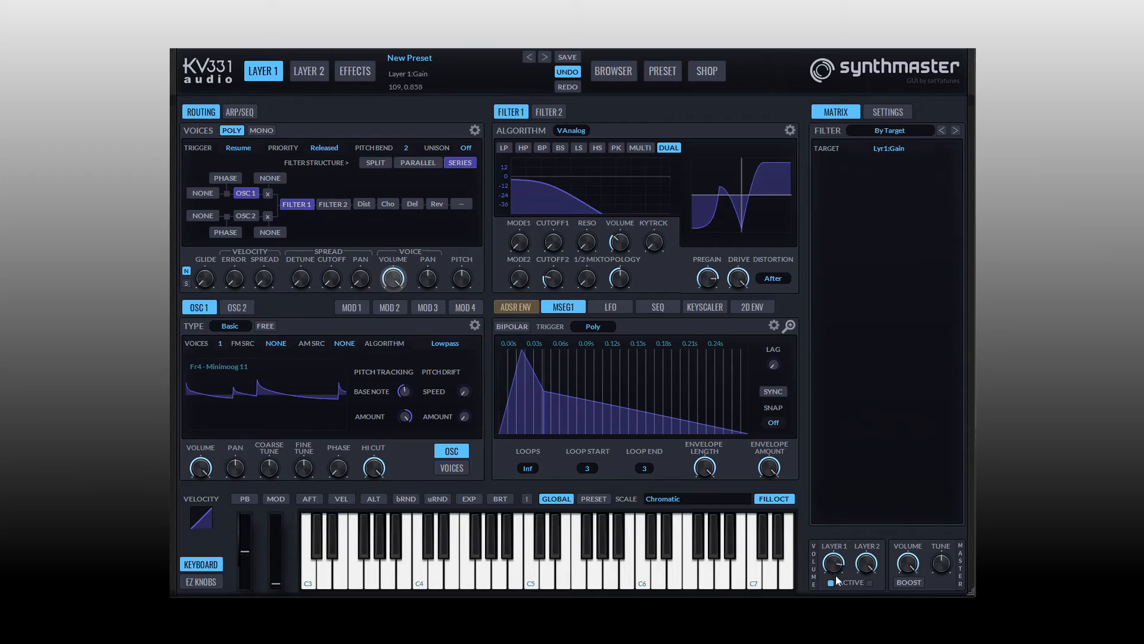
{"action": "left_click_drag", "start_coordinate": [837, 581], "coordinate": [841, 622]}
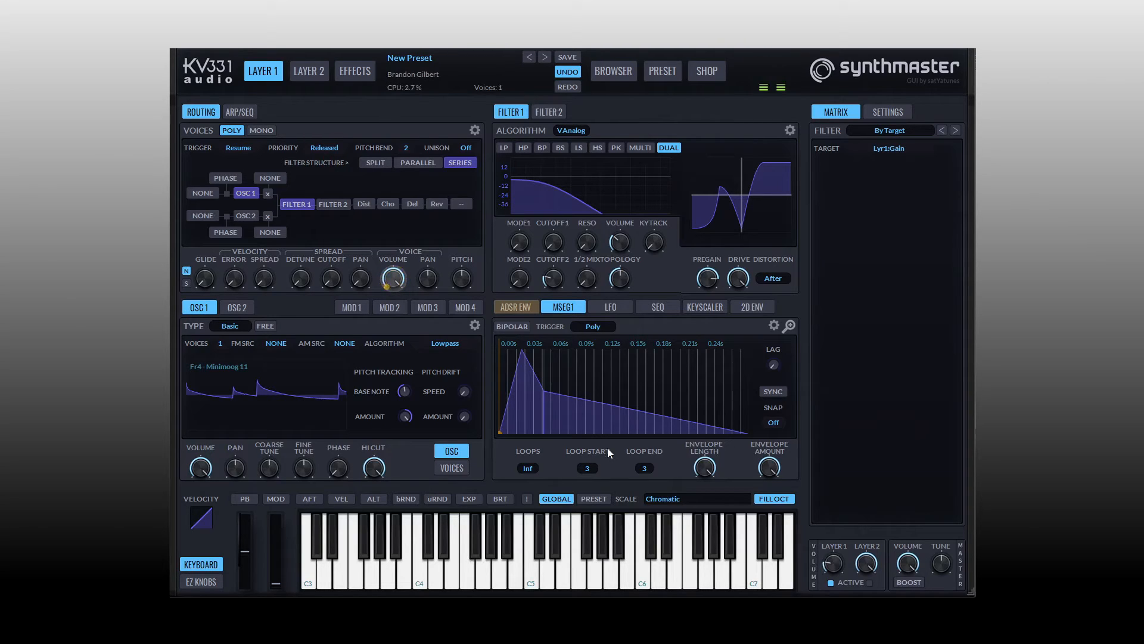
Reset Filter 1 to its defaults and set its algorithm to VAnalog
{"action": "left_click", "coordinate": [789, 130]}
{"action": "left_click", "coordinate": [826, 156]}
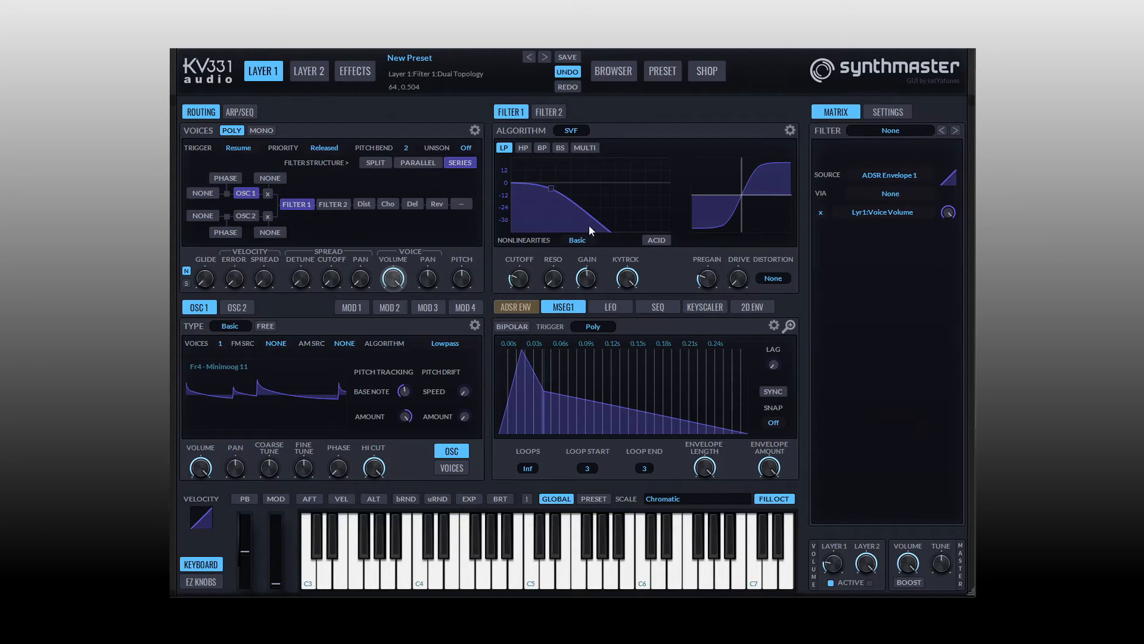
{"action": "left_click", "coordinate": [570, 131]}
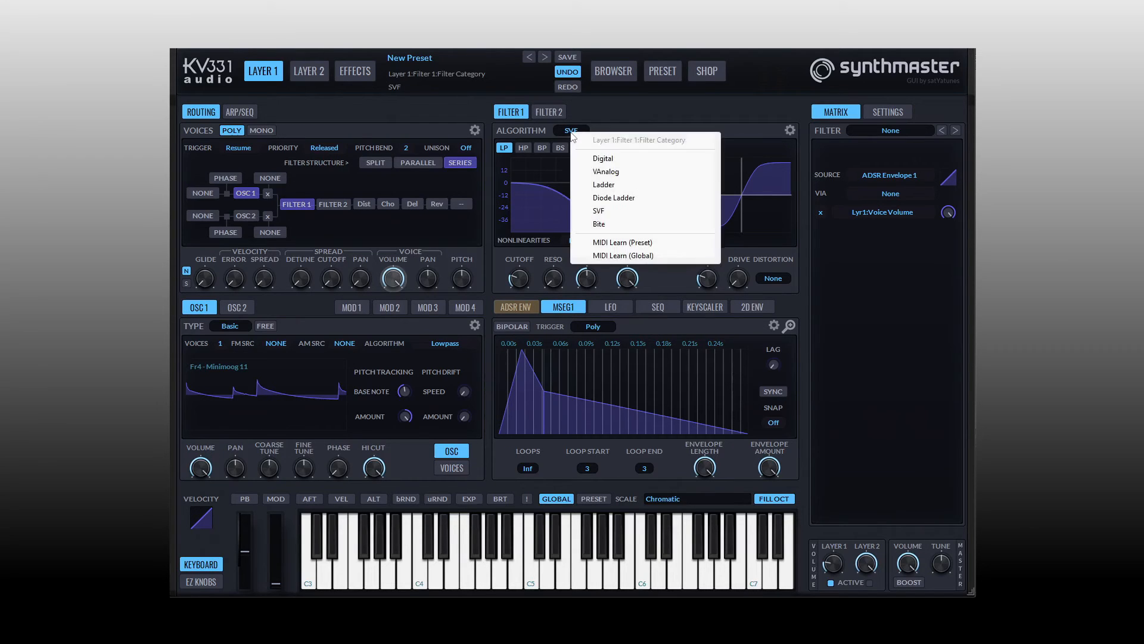
{"action": "left_click", "coordinate": [603, 171]}
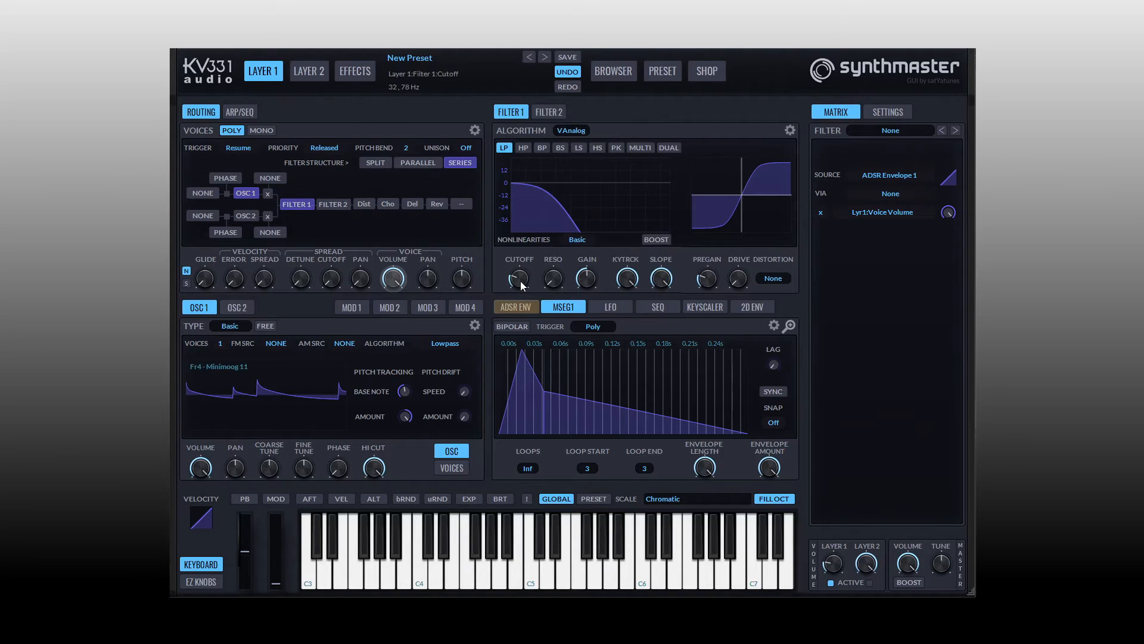
Raise Filter 1's cutoff to 44 (156 Hz) and modulate it with Multisegment Envelope 1 at a reduced positive depth
{"action": "left_click_drag", "start_coordinate": [520, 281], "coordinate": [520, 277]}
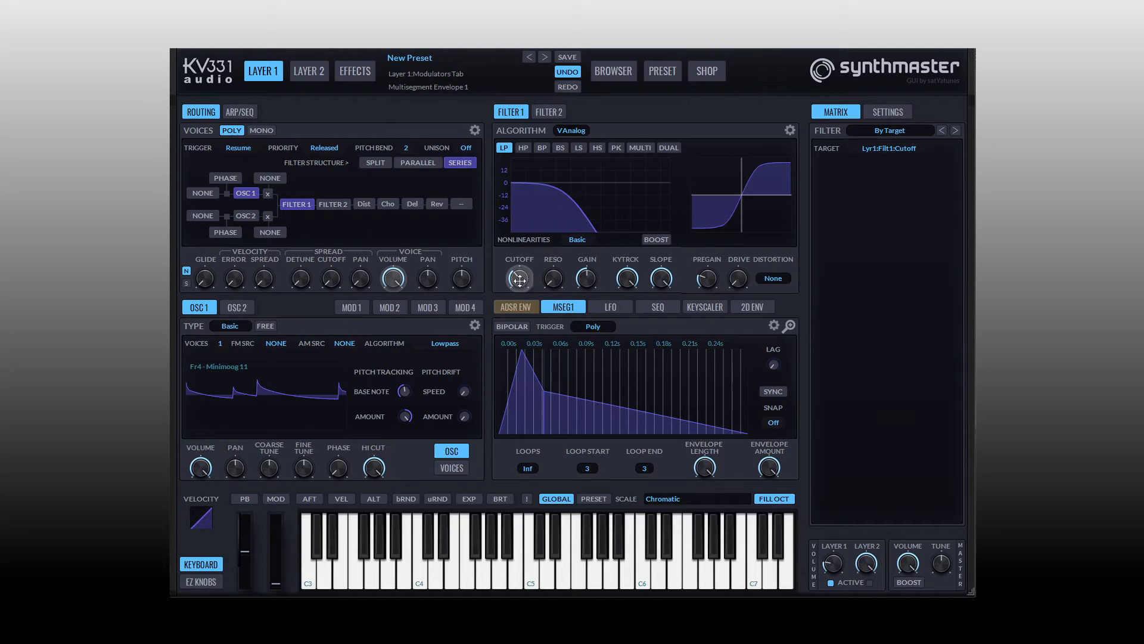
{"action": "left_click_drag", "start_coordinate": [520, 280], "coordinate": [519, 280]}
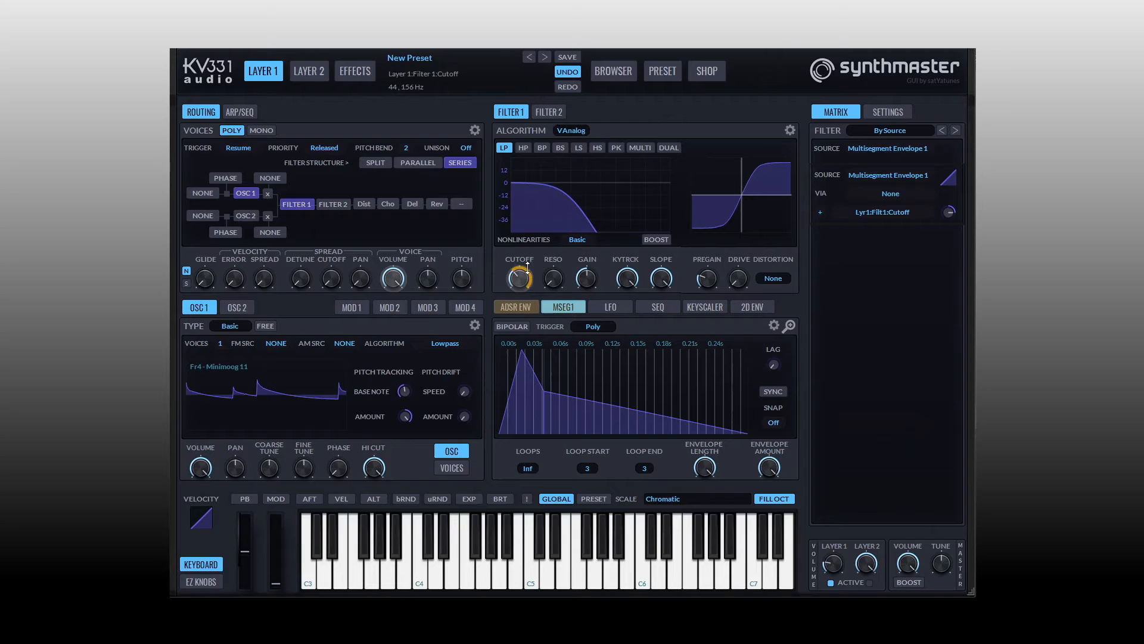
{"action": "mouse_move", "coordinate": [527, 267]}
{"action": "left_mouse_down"}
{"action": "mouse_move", "coordinate": [528, 287]}
{"action": "mouse_move", "coordinate": [526, 276]}
{"action": "left_mouse_up"}
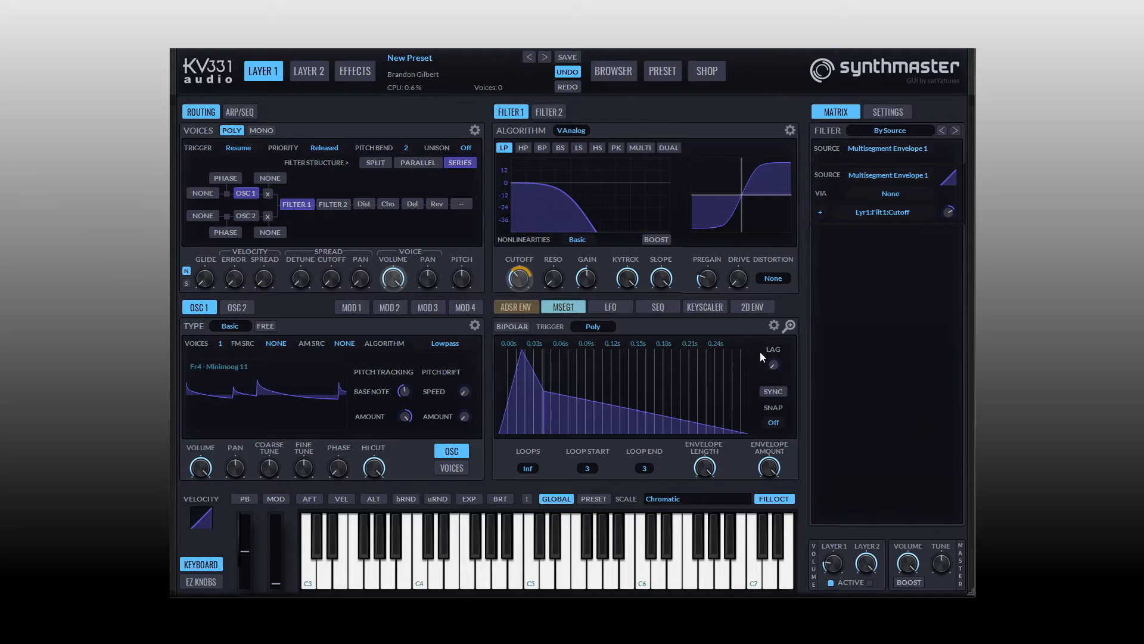
Load the Tutorial 1 preset into Layer 1's Multisegment Envelope 1
{"action": "left_click", "coordinate": [773, 324]}
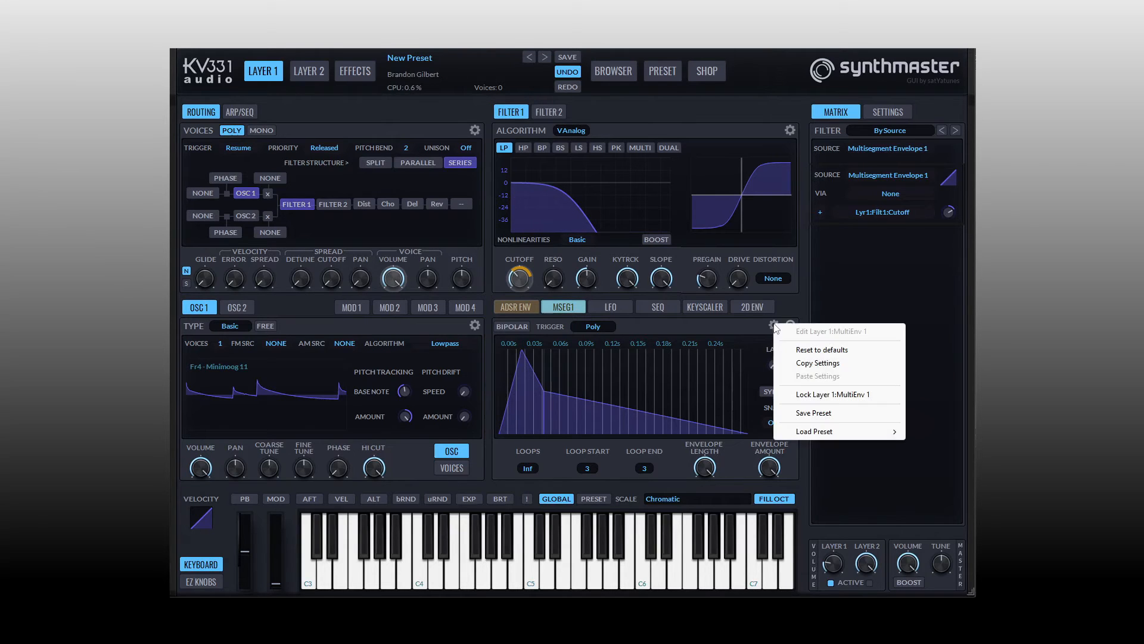
{"action": "mouse_move", "coordinate": [814, 434]}
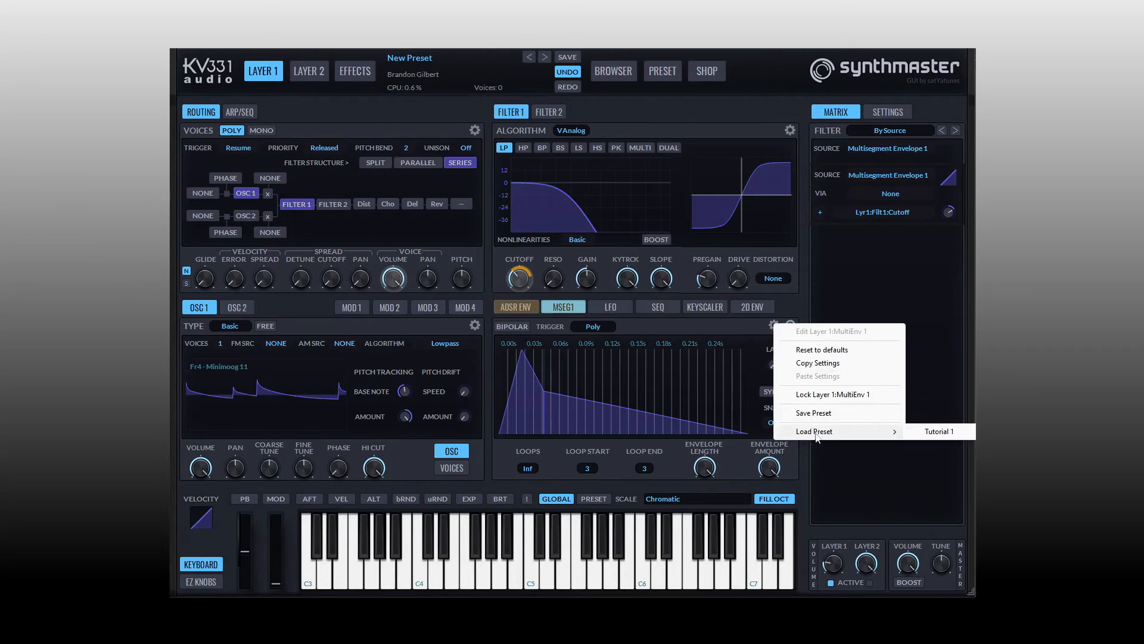
{"action": "left_click", "coordinate": [937, 433]}
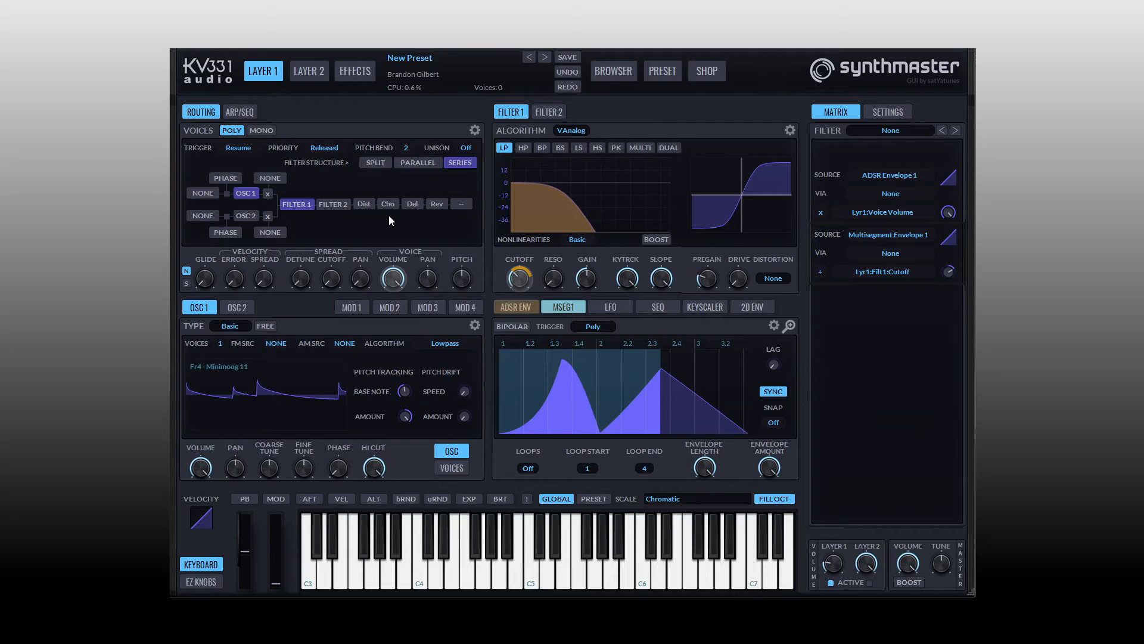
Assign the LoFi effect to Layer 1's fifth insert slot, and clear that slot again
{"action": "right_click", "coordinate": [461, 203]}
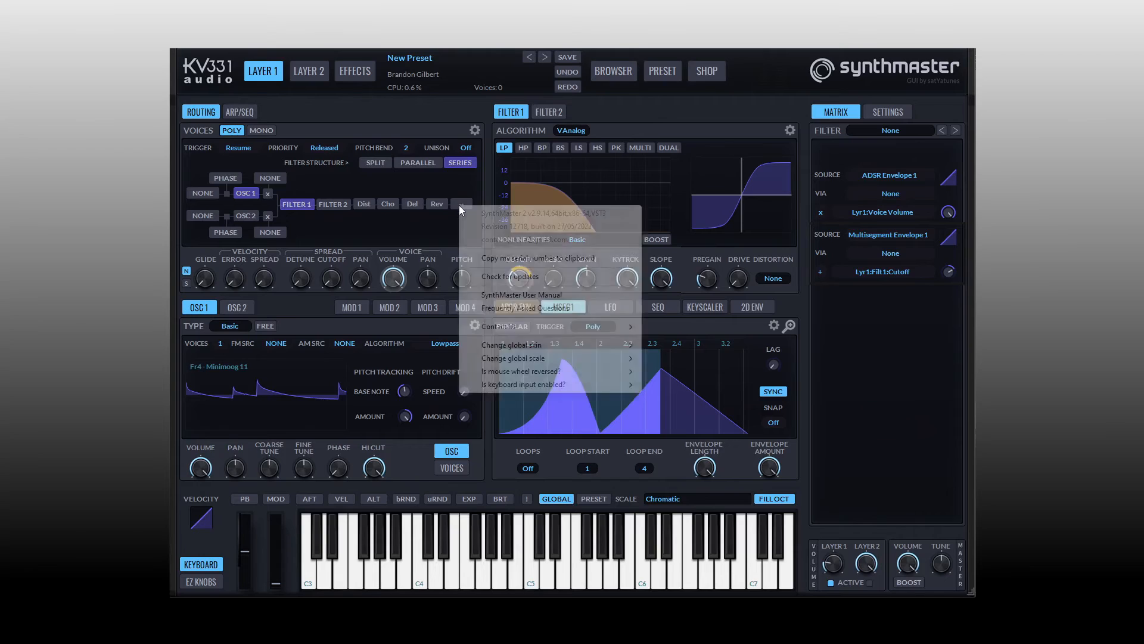
{"action": "left_click", "coordinate": [446, 219]}
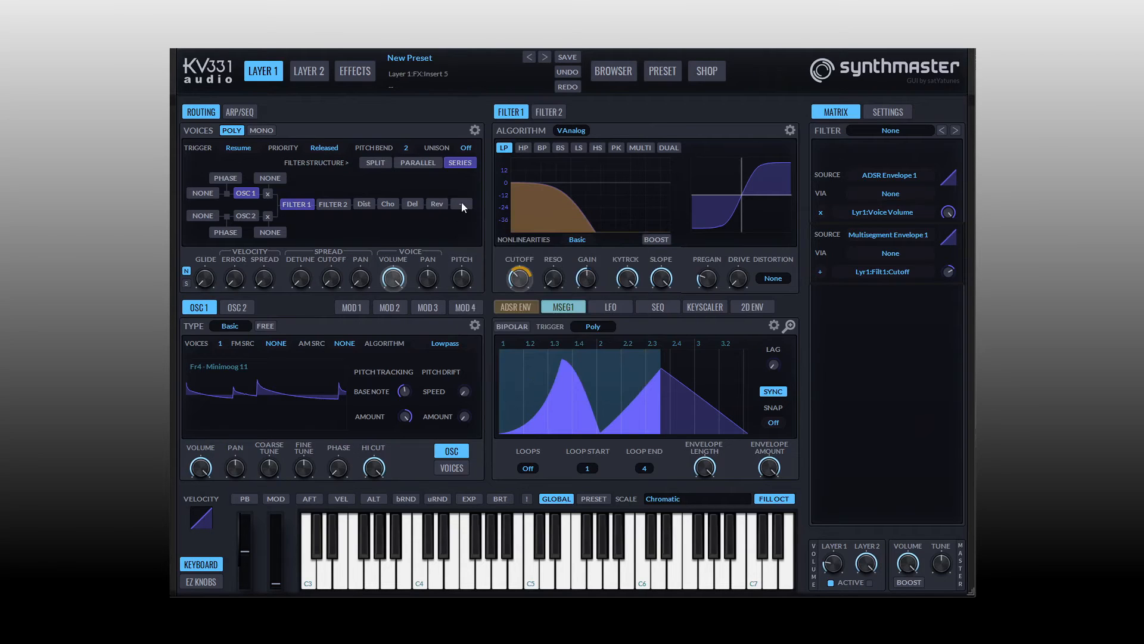
{"action": "left_click", "coordinate": [463, 204]}
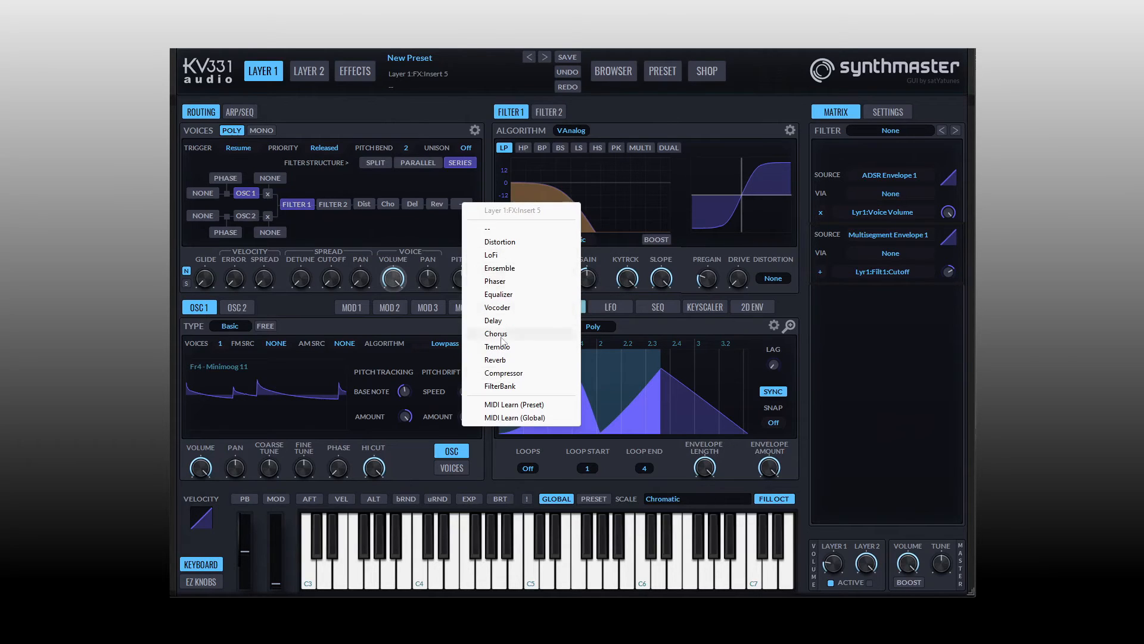
{"action": "left_click", "coordinate": [494, 256]}
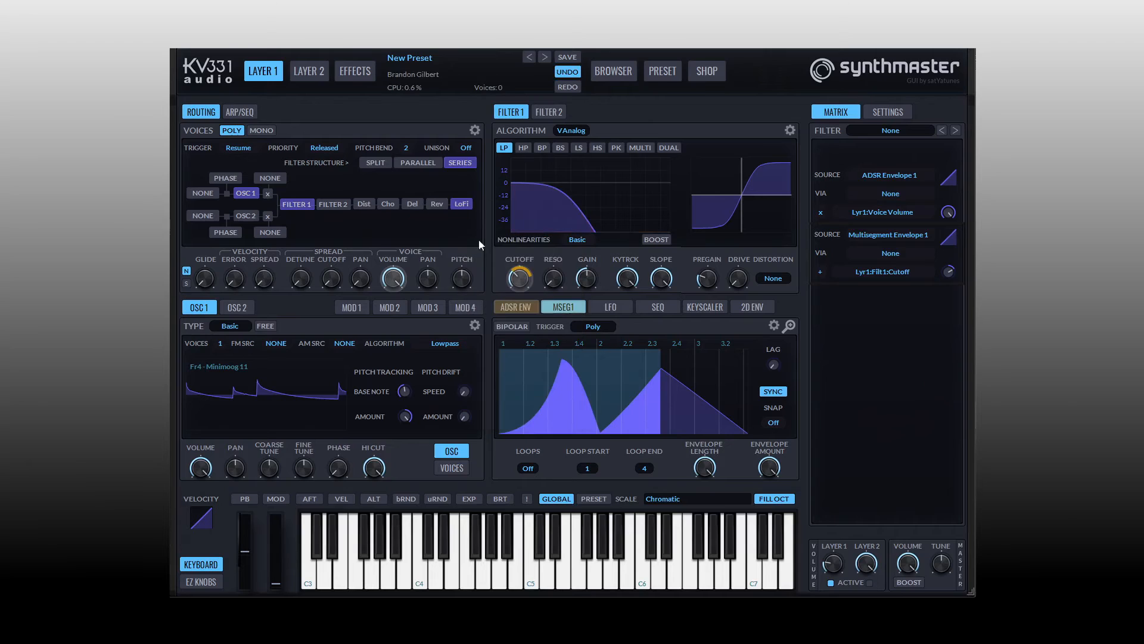
{"action": "left_click", "coordinate": [461, 205]}
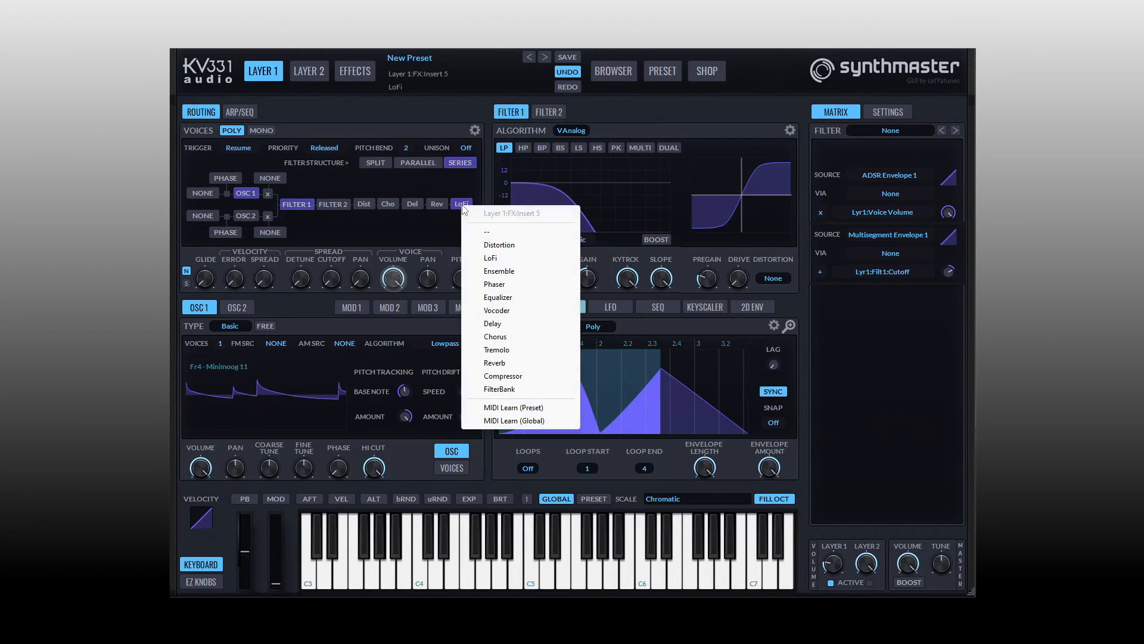
{"action": "left_click", "coordinate": [491, 234]}
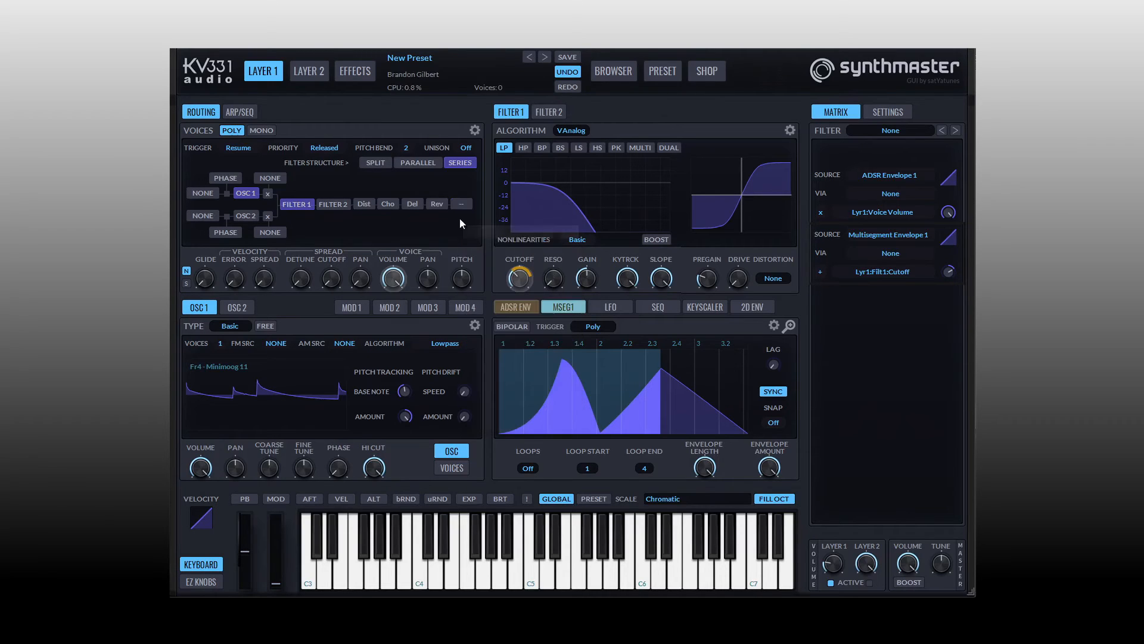
Enable the distortion, chorus, delay and reverb inserts in Layer 1's routing, and view the effect choices for the fifth slot
{"action": "left_click", "coordinate": [365, 204]}
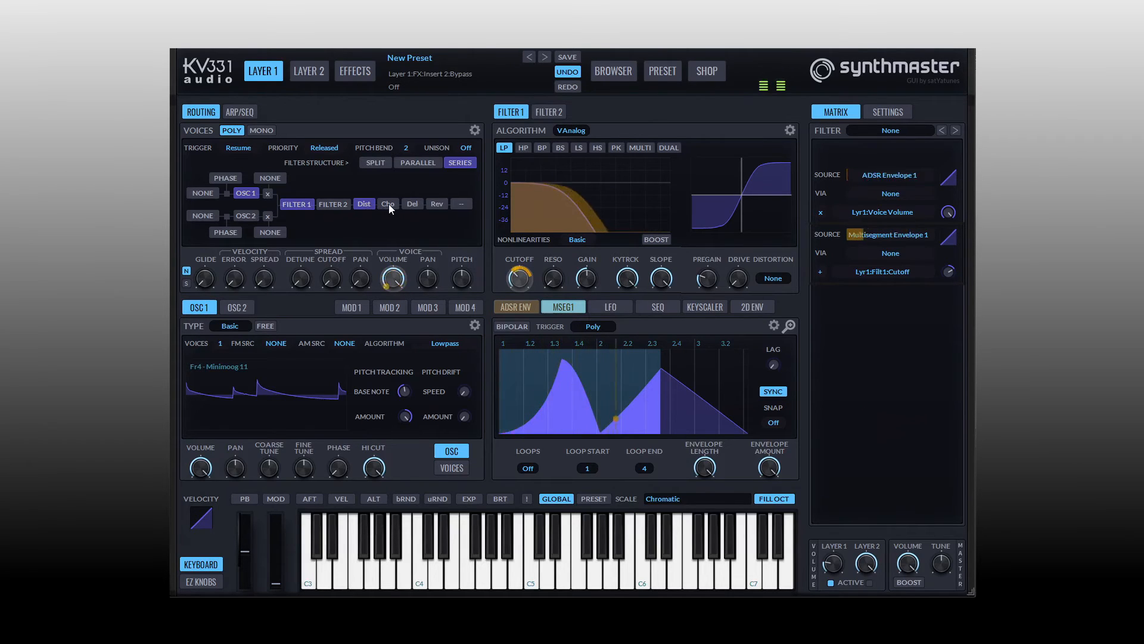
{"action": "left_click", "coordinate": [389, 204]}
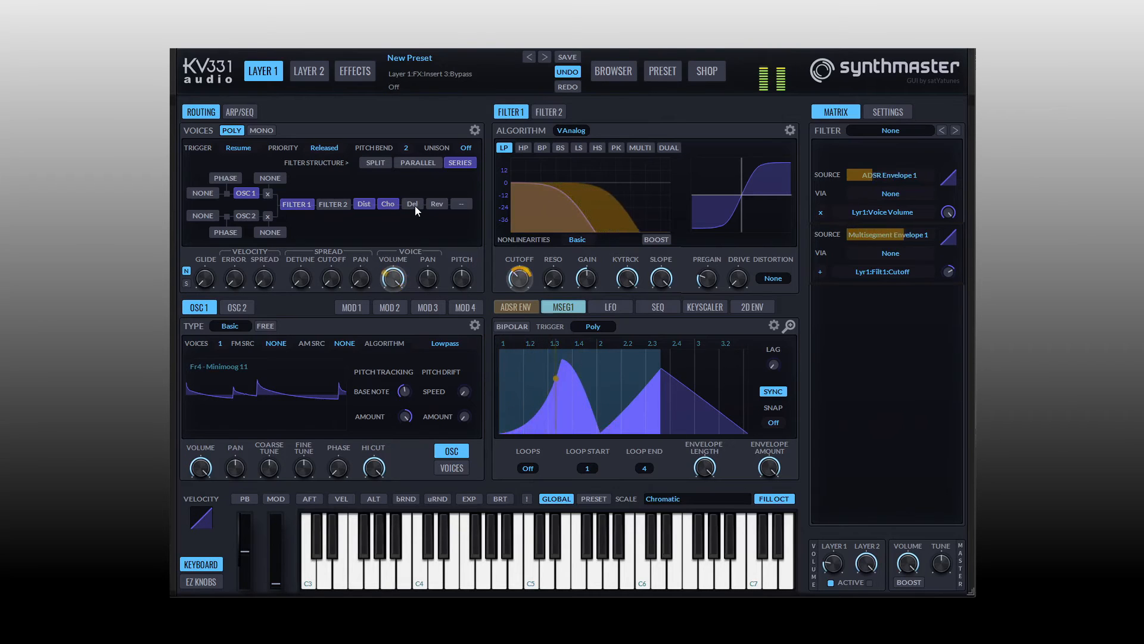
{"action": "left_click", "coordinate": [411, 205]}
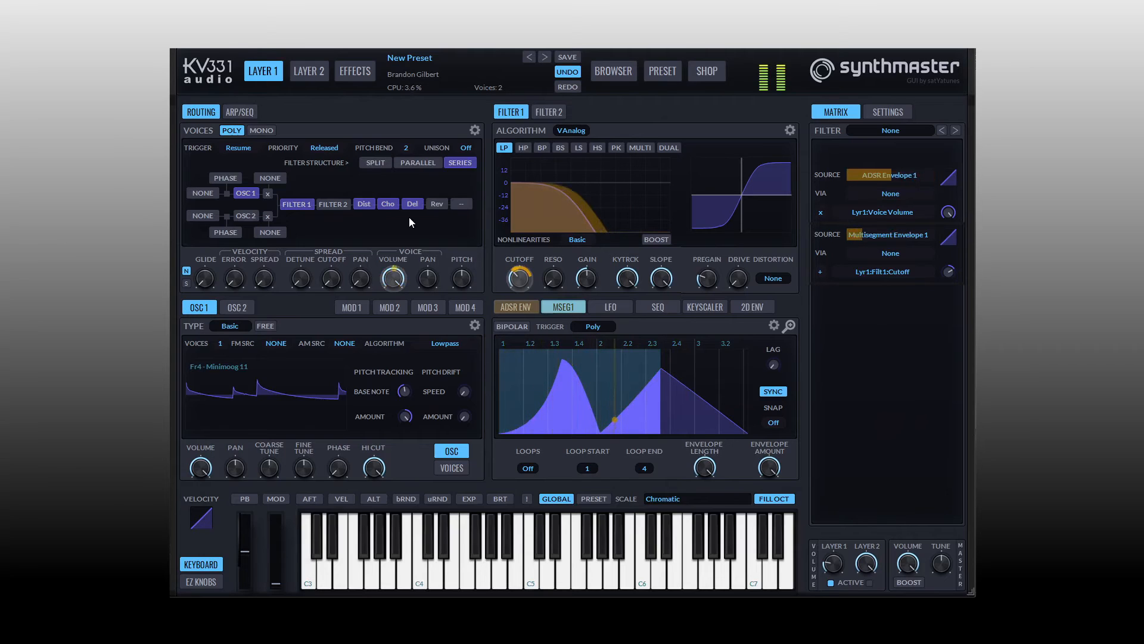
{"action": "left_click", "coordinate": [435, 203]}
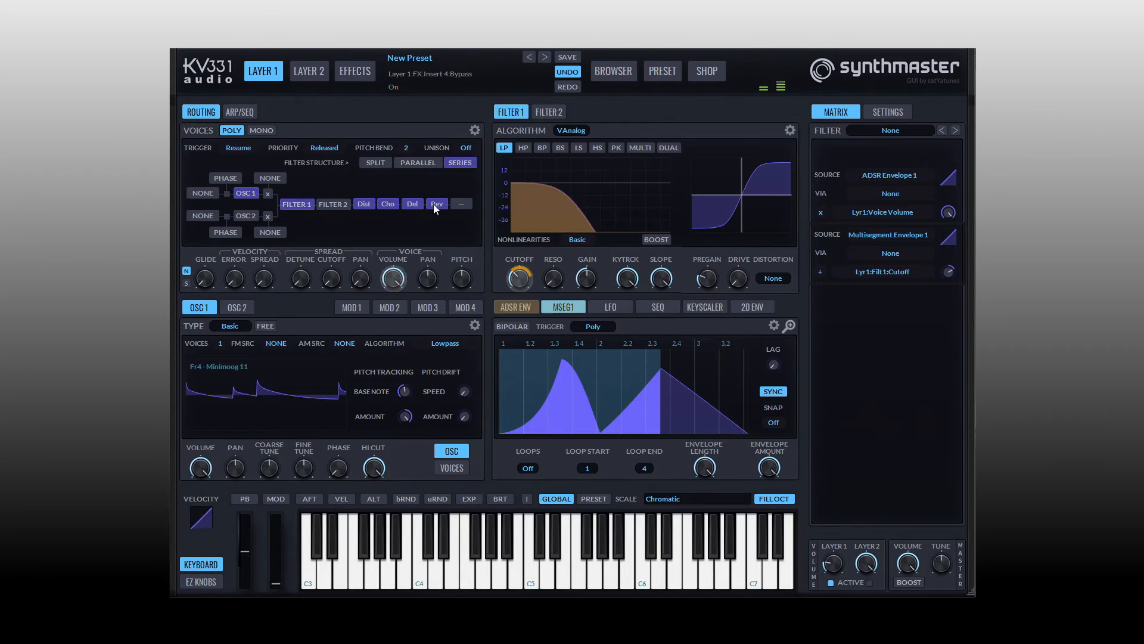
{"action": "left_click", "coordinate": [457, 207]}
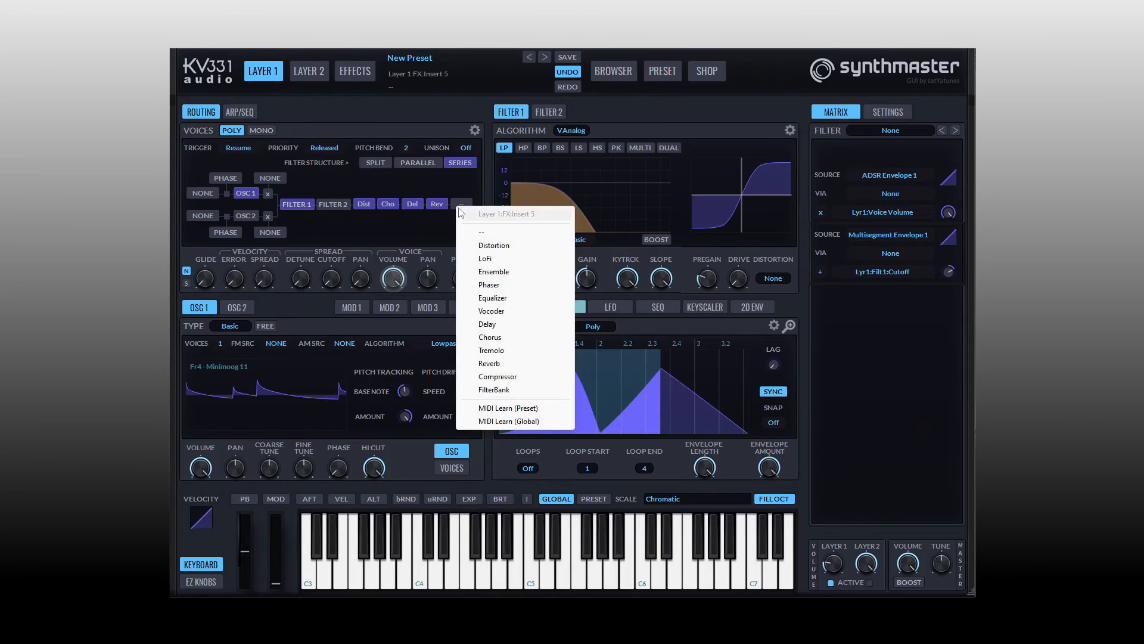
{"action": "left_click", "coordinate": [395, 227]}
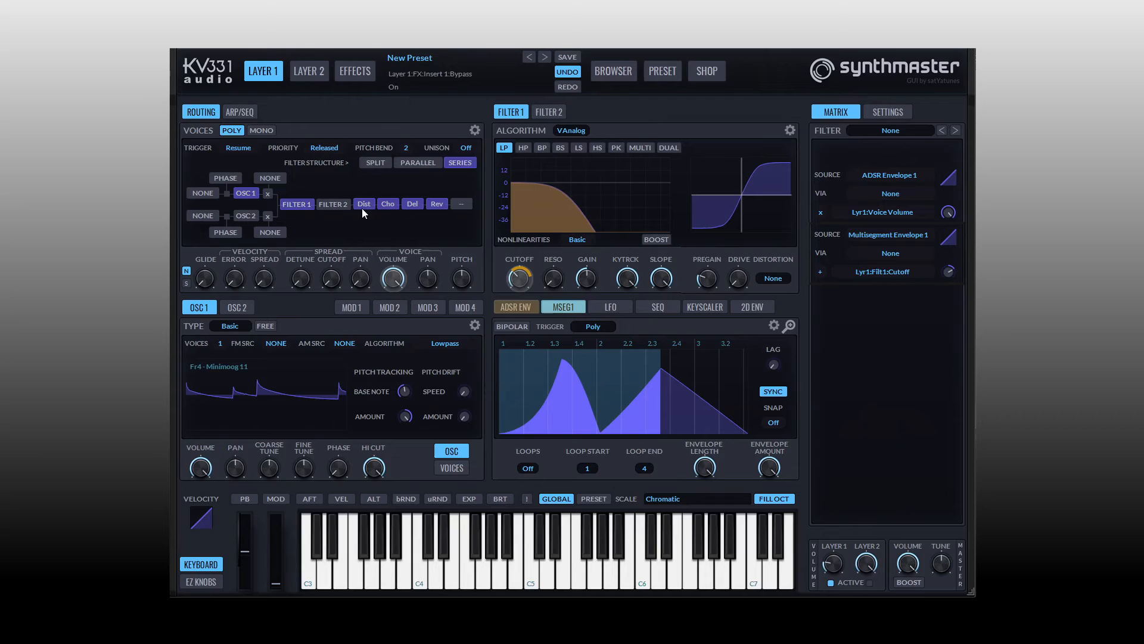
Bypass Layer 1's chorus, delay and reverb effects, leaving distortion on, and view the inserts in the layer's voice routing
{"action": "left_click", "coordinate": [352, 73]}
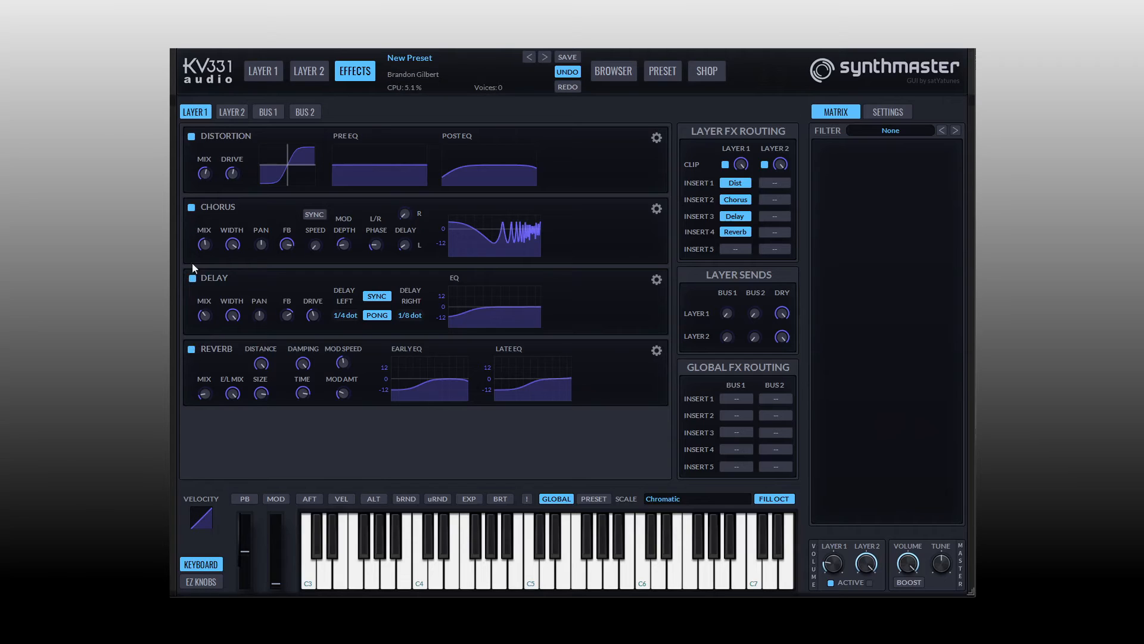
{"action": "left_click", "coordinate": [190, 350]}
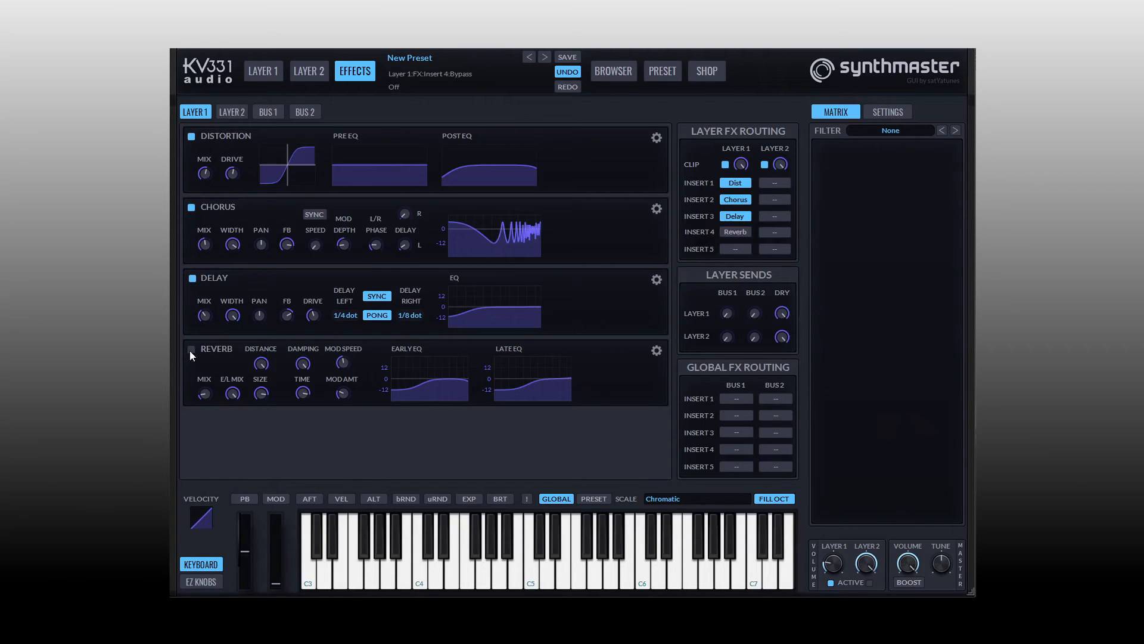
{"action": "left_click", "coordinate": [192, 279]}
{"action": "left_click", "coordinate": [192, 278]}
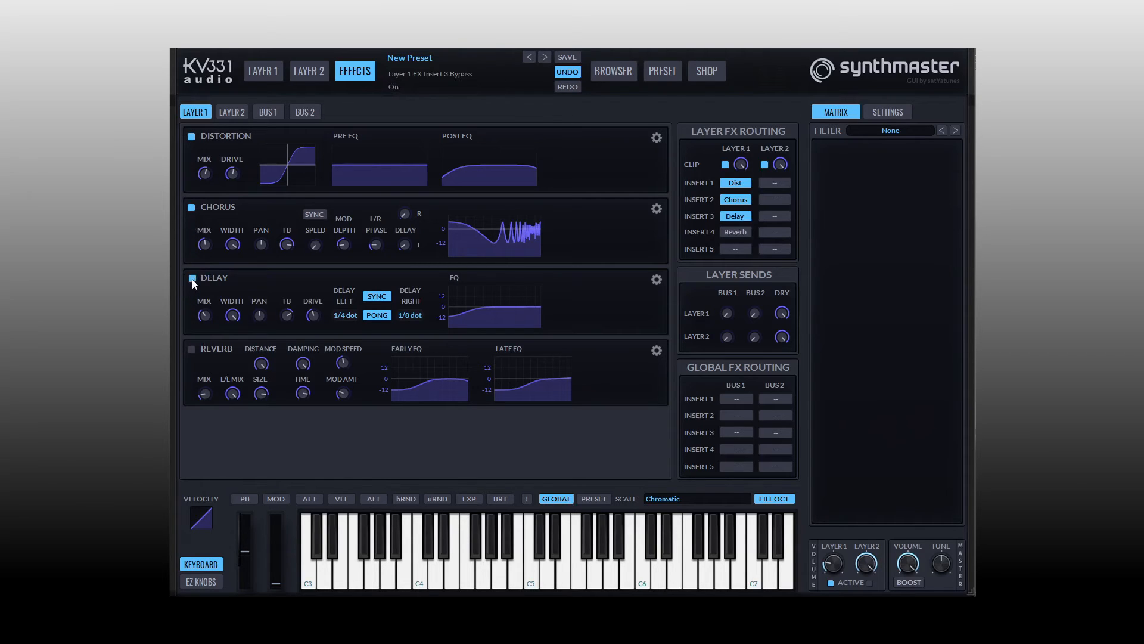
{"action": "left_click", "coordinate": [191, 349]}
{"action": "left_click", "coordinate": [737, 234]}
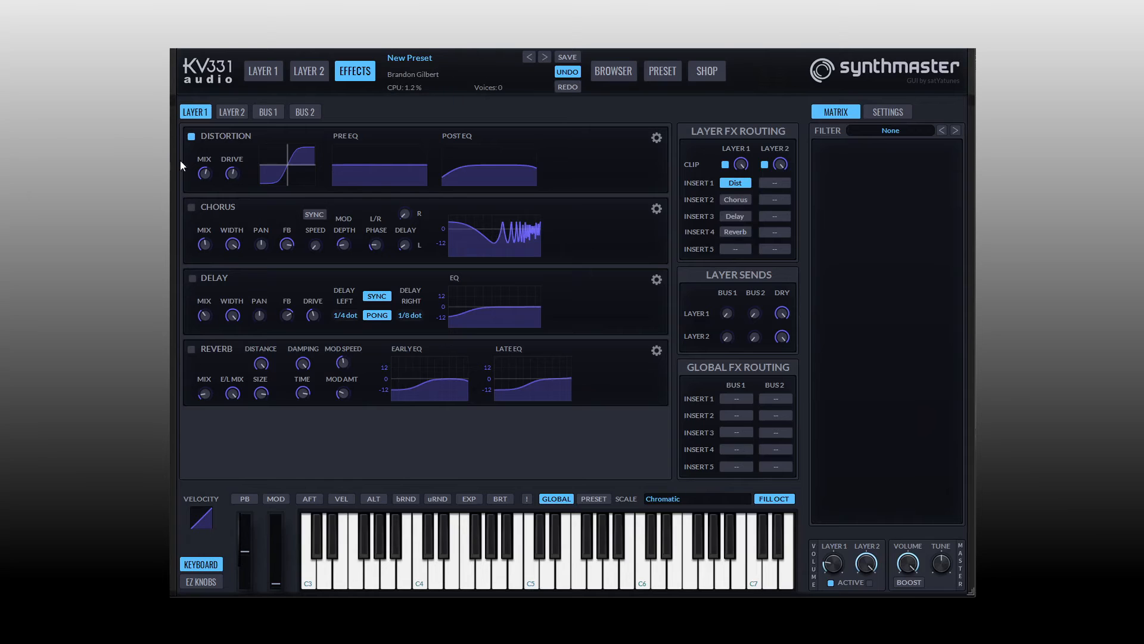
{"action": "left_click", "coordinate": [263, 71]}
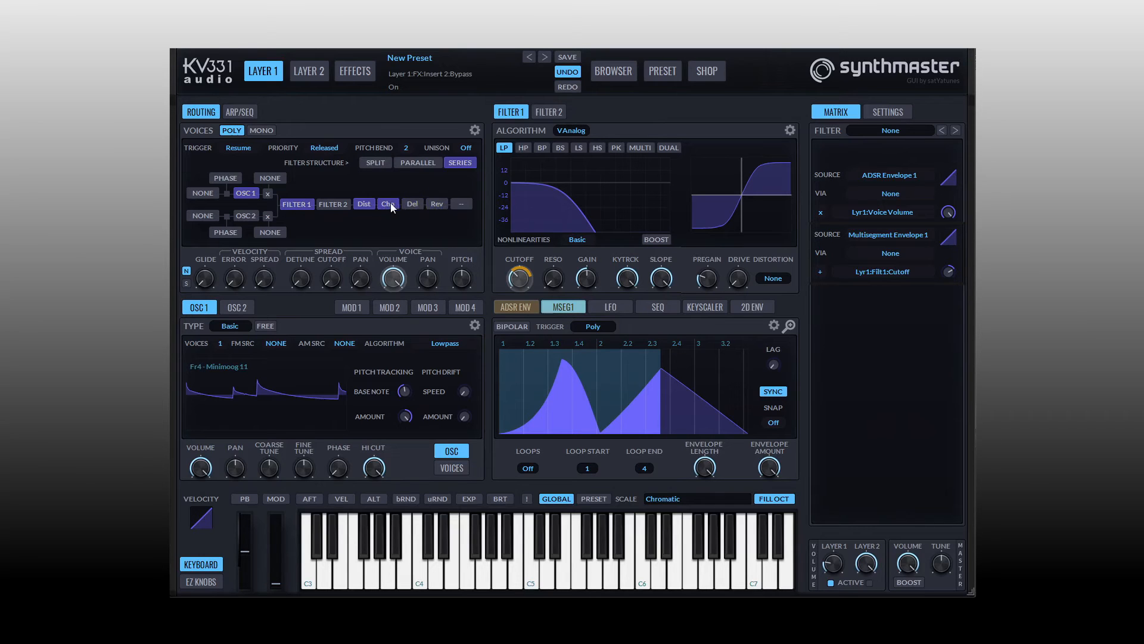
Set the drive of Layer 1's distortion effect to 74.5 (+23.5 dB) and lower its mix
{"action": "left_click", "coordinate": [354, 72]}
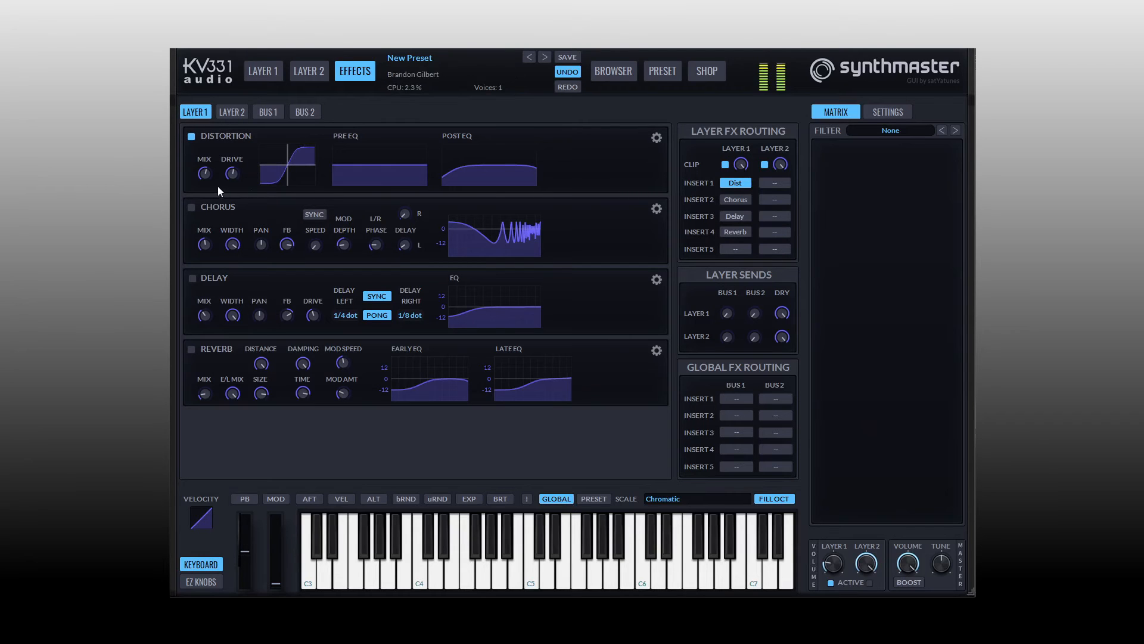
{"action": "left_click", "coordinate": [232, 172]}
{"action": "mouse_move", "coordinate": [232, 172]}
{"action": "left_mouse_down"}
{"action": "mouse_move", "coordinate": [232, 154]}
{"action": "mouse_move", "coordinate": [233, 166]}
{"action": "left_mouse_up"}
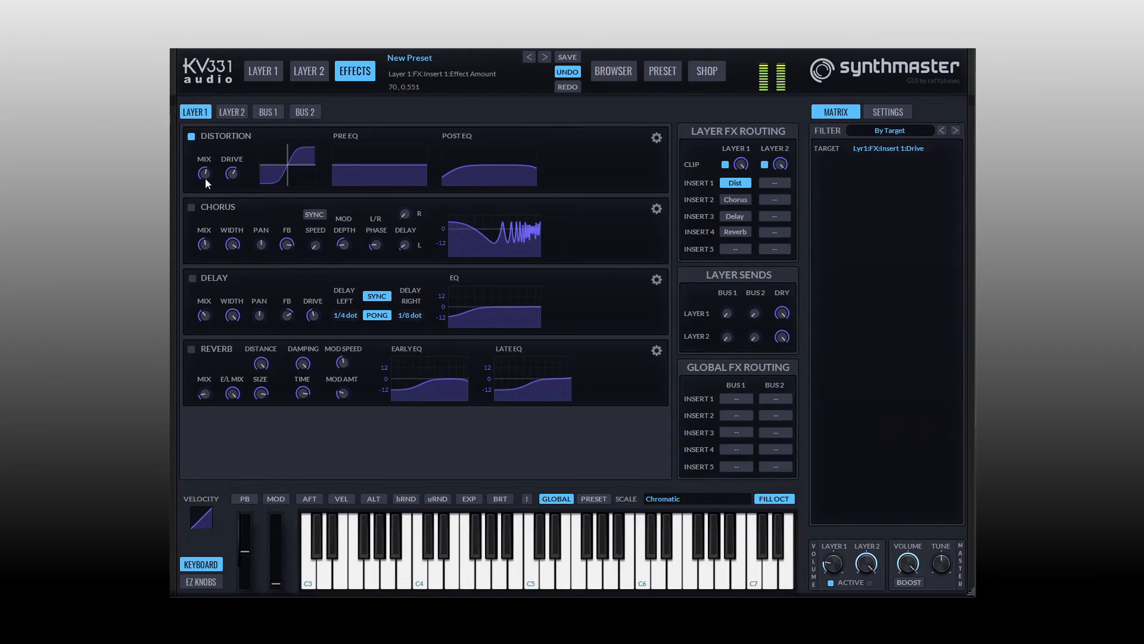
{"action": "mouse_move", "coordinate": [205, 178]}
{"action": "left_mouse_down"}
{"action": "mouse_move", "coordinate": [205, 162]}
{"action": "mouse_move", "coordinate": [209, 183]}
{"action": "mouse_move", "coordinate": [233, 179]}
{"action": "mouse_move", "coordinate": [206, 178]}
{"action": "left_mouse_up"}
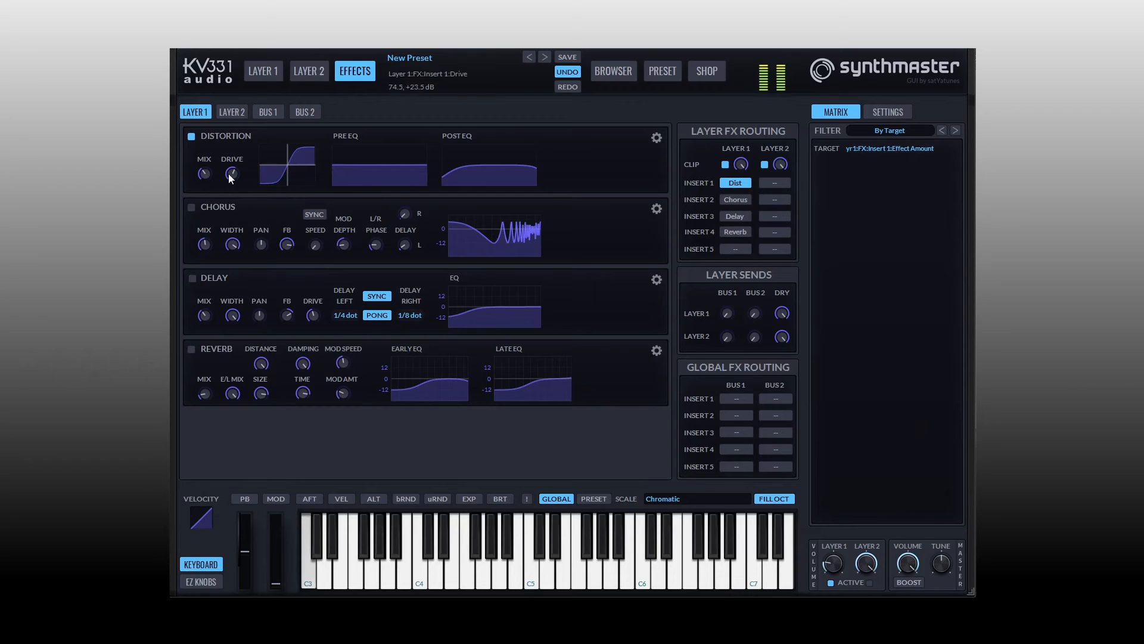
Load the Organic preset into Layer 1's distortion effect and lower its mix
{"action": "left_click_drag", "start_coordinate": [225, 173], "coordinate": [230, 180]}
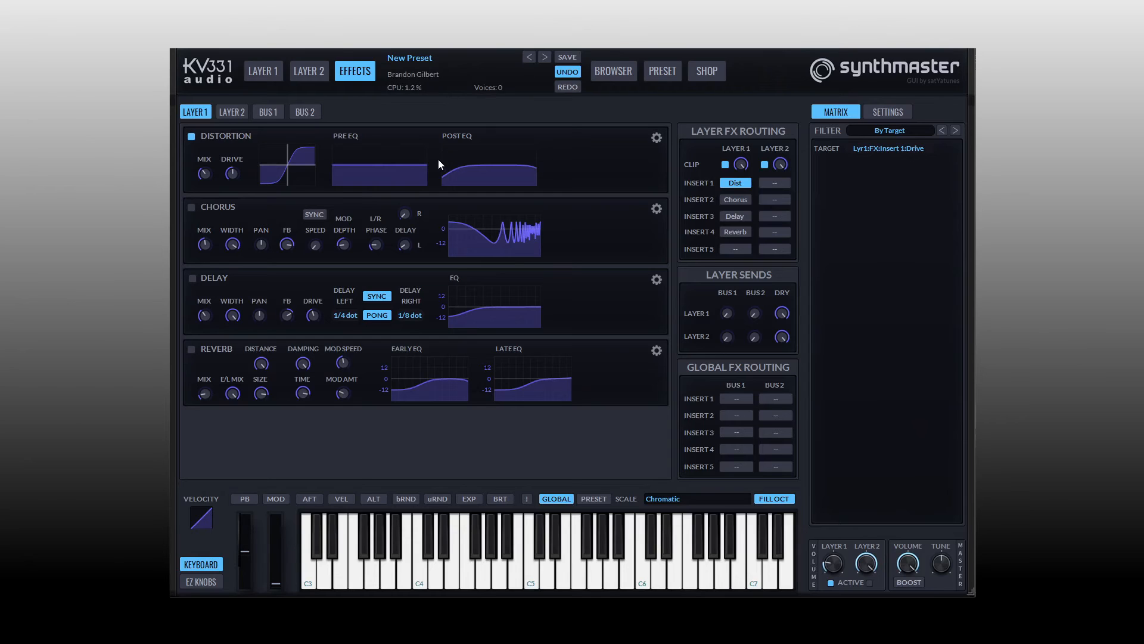
{"action": "left_click", "coordinate": [656, 138]}
{"action": "mouse_move", "coordinate": [705, 250]}
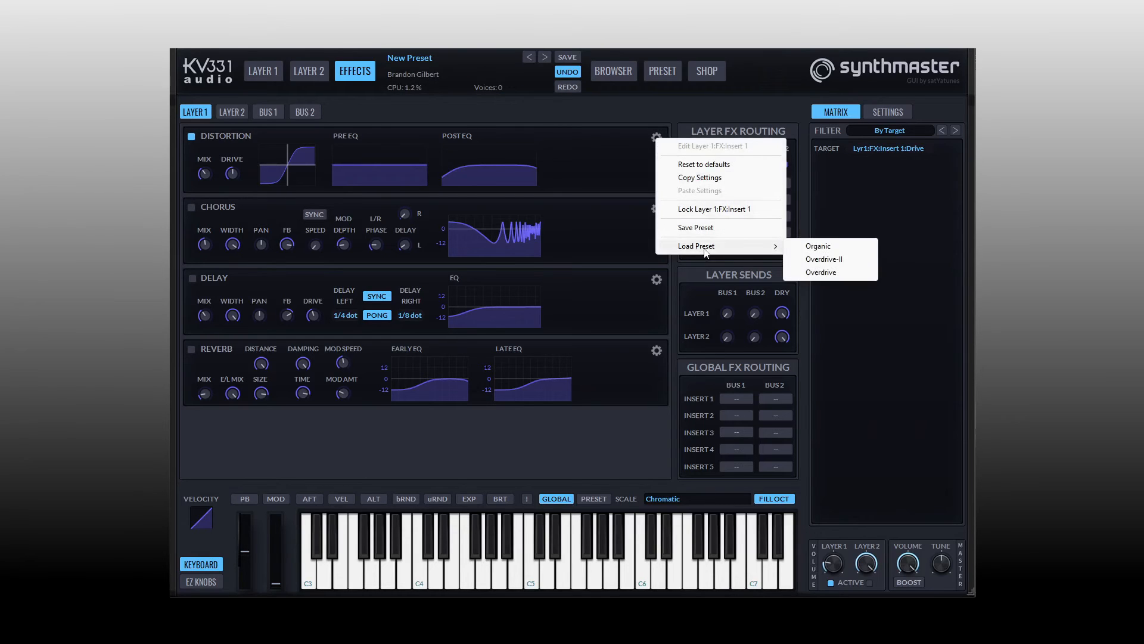
{"action": "left_click", "coordinate": [817, 250]}
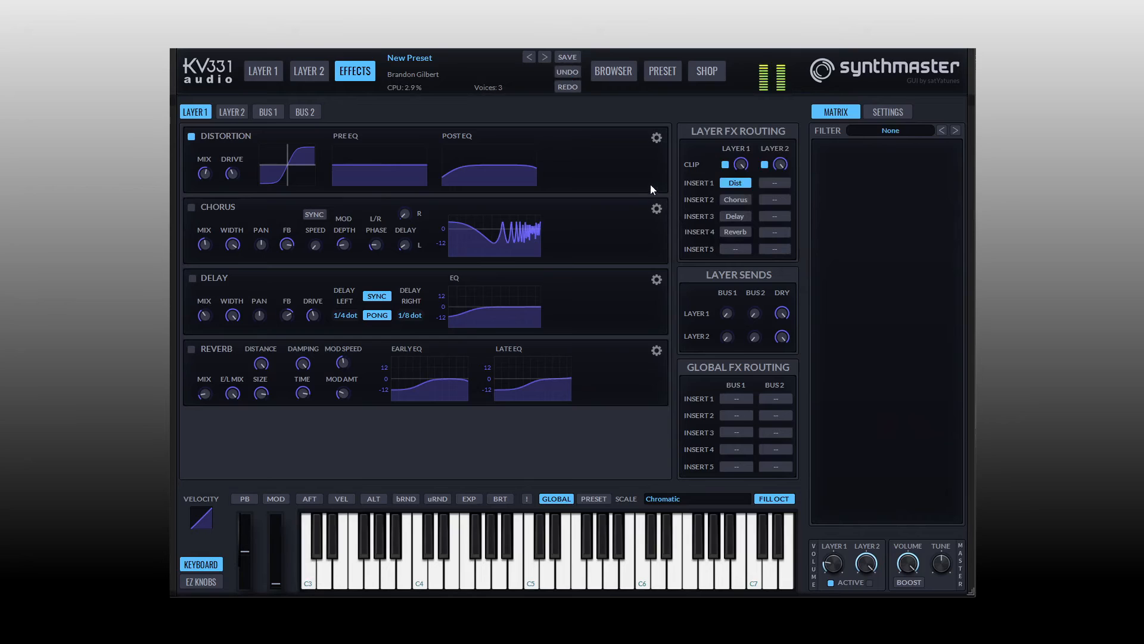
{"action": "left_click", "coordinate": [206, 173]}
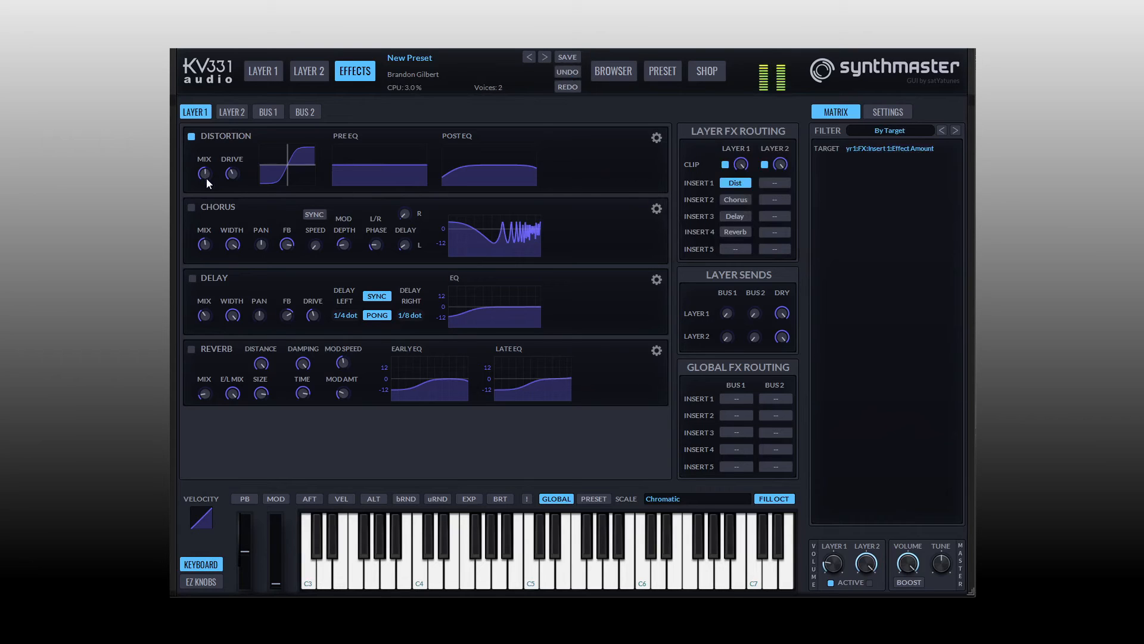
Enable Layer 1's chorus and raise its mix, modulation speed and depth, with the pan moved to one side
{"action": "left_click", "coordinate": [190, 208]}
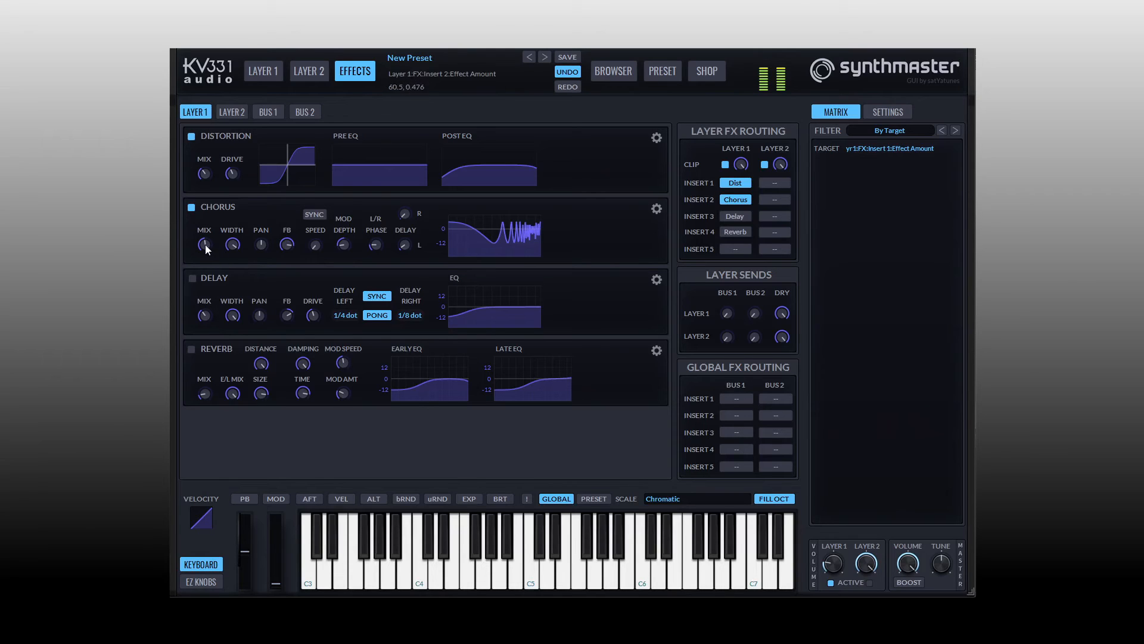
{"action": "left_click_drag", "start_coordinate": [205, 244], "coordinate": [205, 233]}
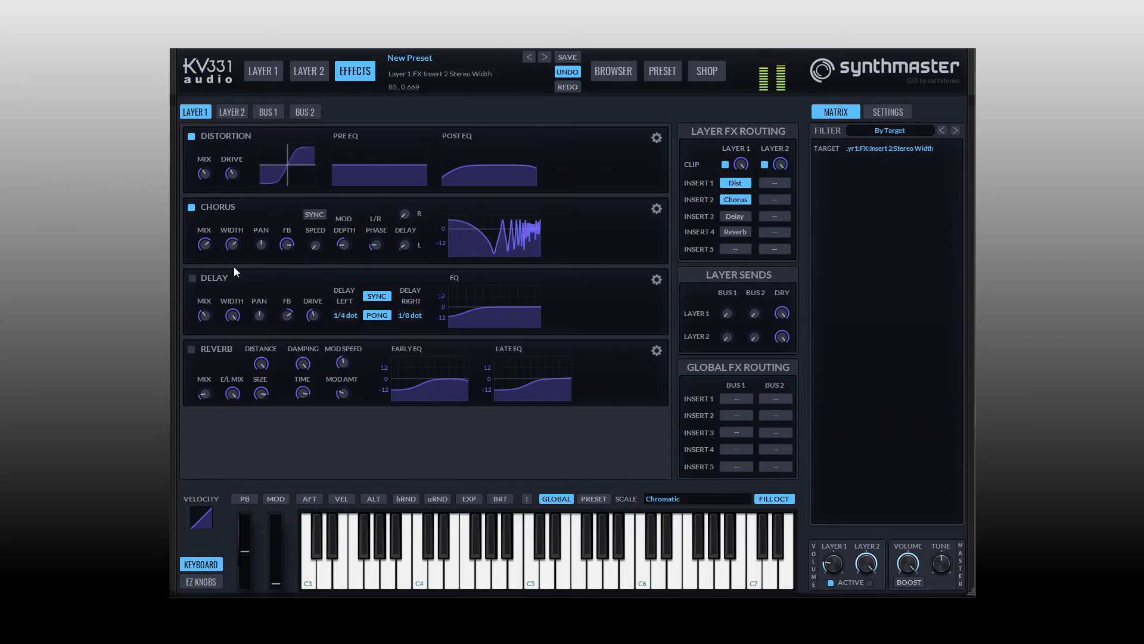
{"action": "left_click_drag", "start_coordinate": [262, 241], "coordinate": [320, 195]}
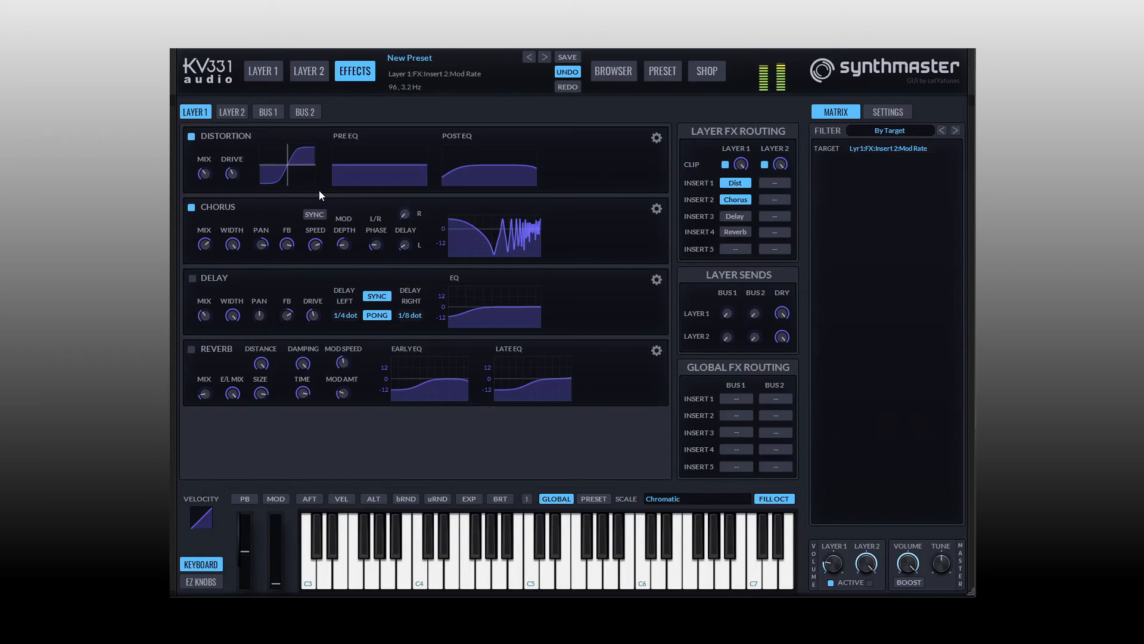
{"action": "left_click", "coordinate": [344, 245]}
{"action": "mouse_move", "coordinate": [344, 231]}
{"action": "left_mouse_down"}
{"action": "mouse_move", "coordinate": [341, 198]}
{"action": "mouse_move", "coordinate": [343, 232]}
{"action": "left_mouse_up"}
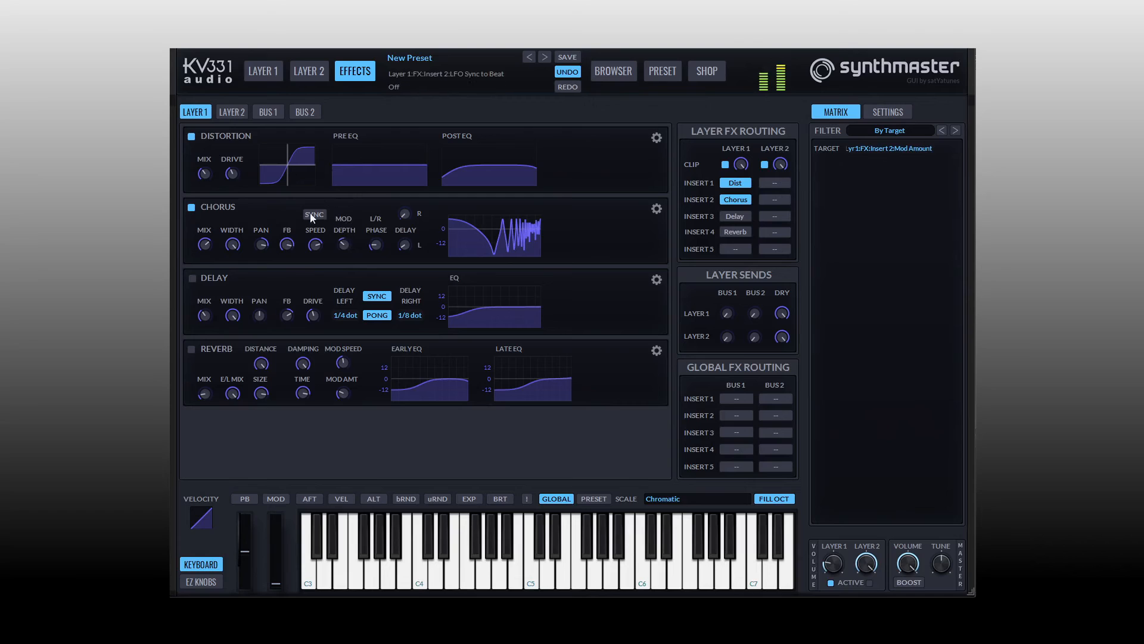
Sync the chorus modulation speed to the beat at 1/8
{"action": "left_click", "coordinate": [314, 215]}
{"action": "left_click", "coordinate": [316, 242]}
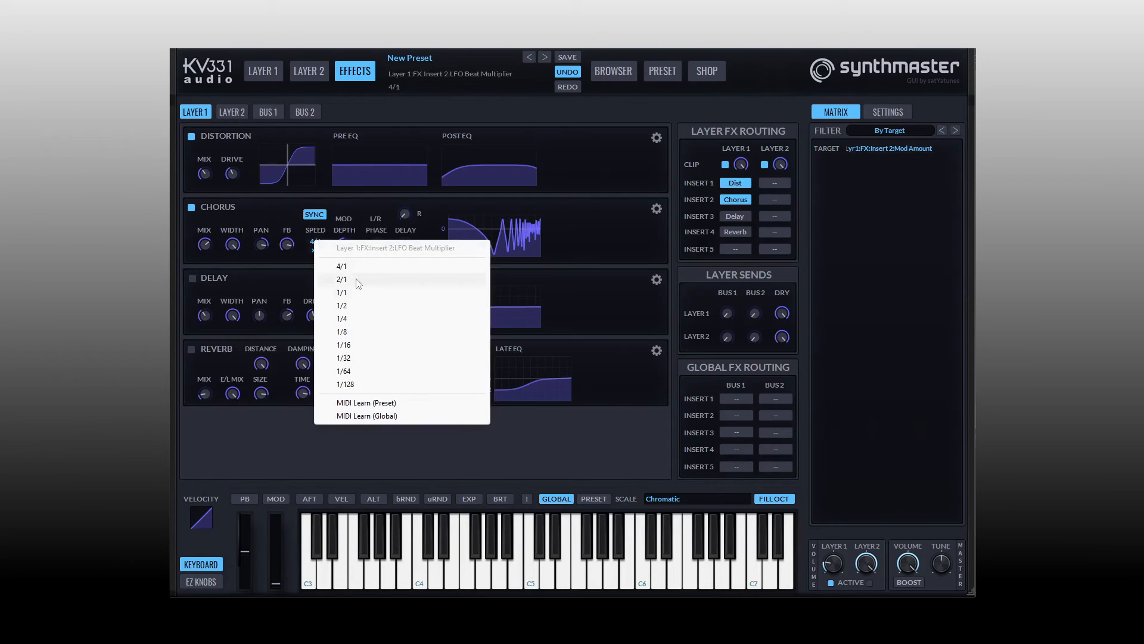
{"action": "left_click", "coordinate": [358, 331]}
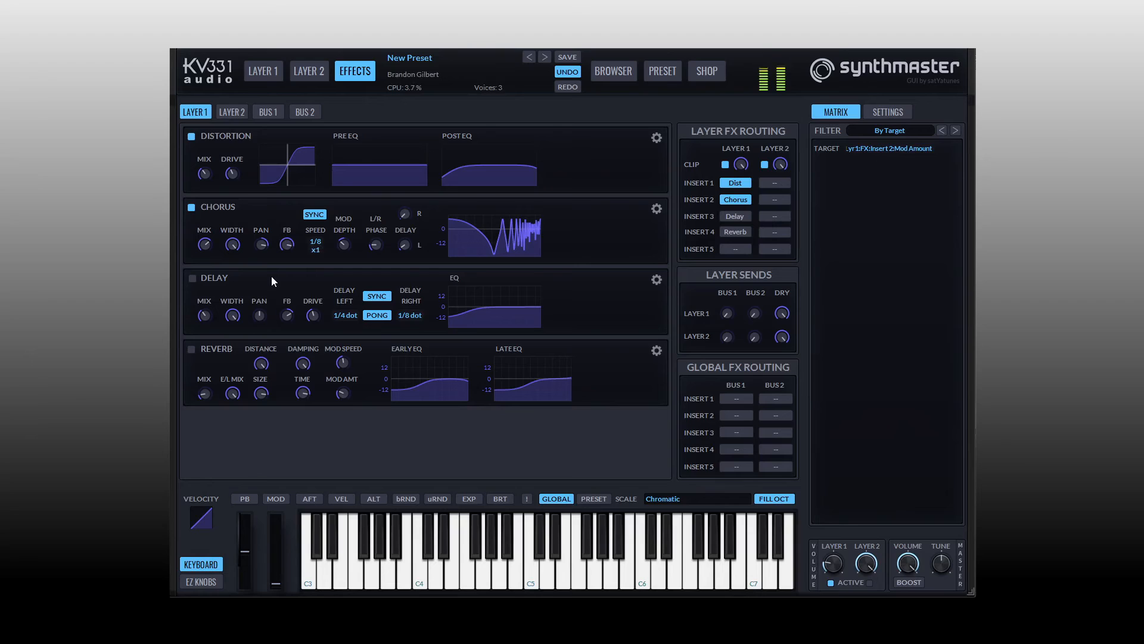
Rework the chorus with less feedback and mix, more L/R phase, longer left and right delays and centred pan, and bypass it
{"action": "left_click", "coordinate": [288, 246]}
{"action": "left_click_drag", "start_coordinate": [288, 245], "coordinate": [292, 272]}
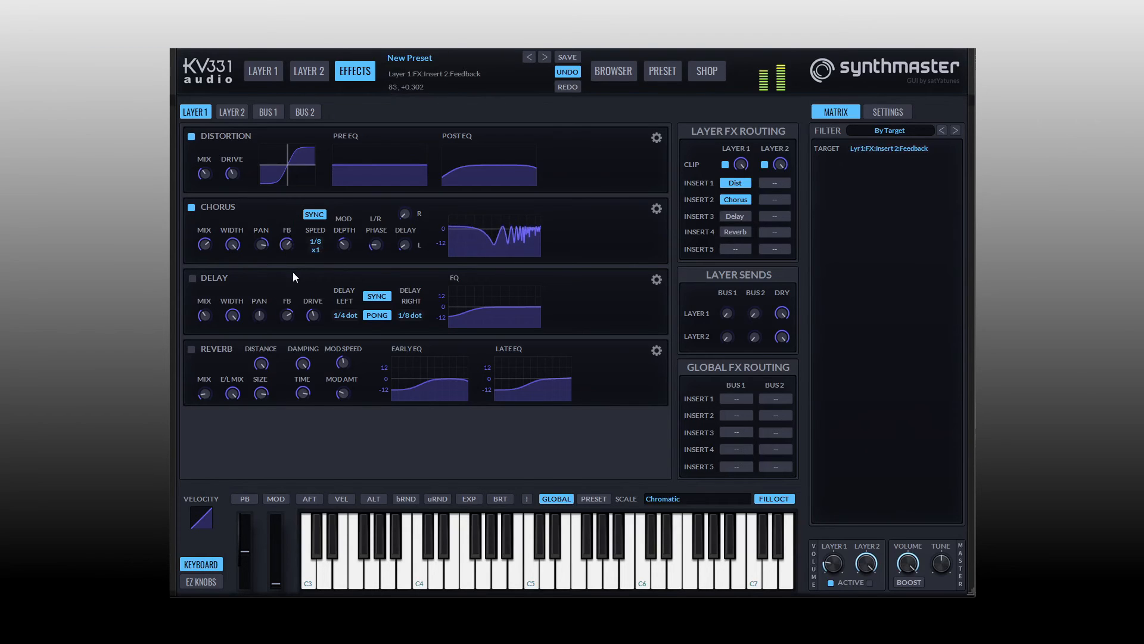
{"action": "left_click_drag", "start_coordinate": [377, 247], "coordinate": [380, 199]}
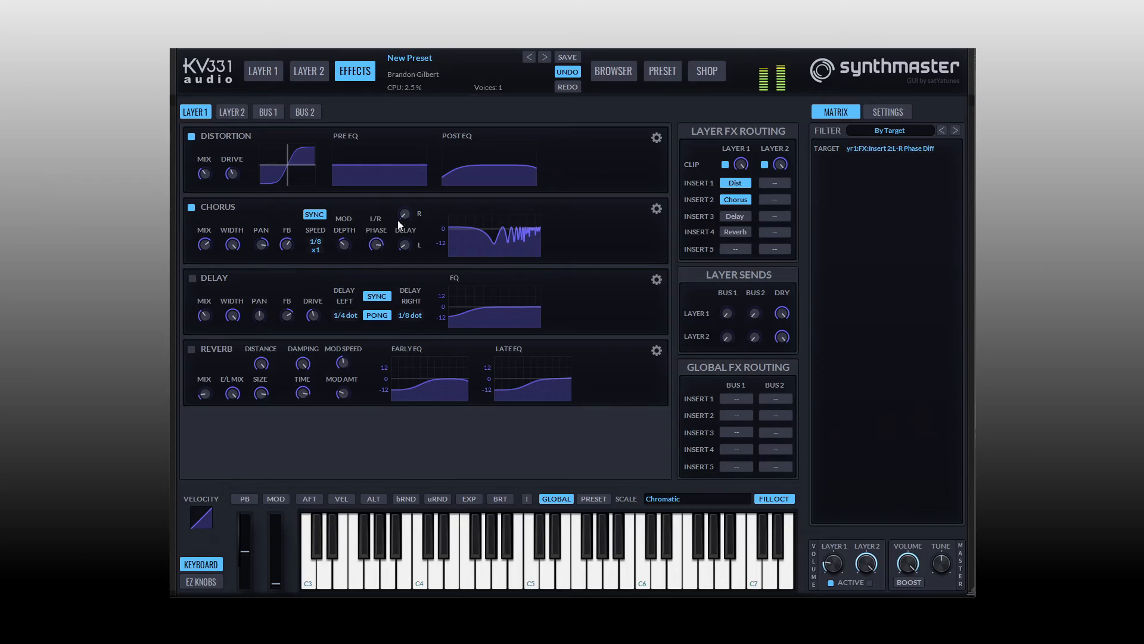
{"action": "left_click_drag", "start_coordinate": [406, 243], "coordinate": [406, 183]}
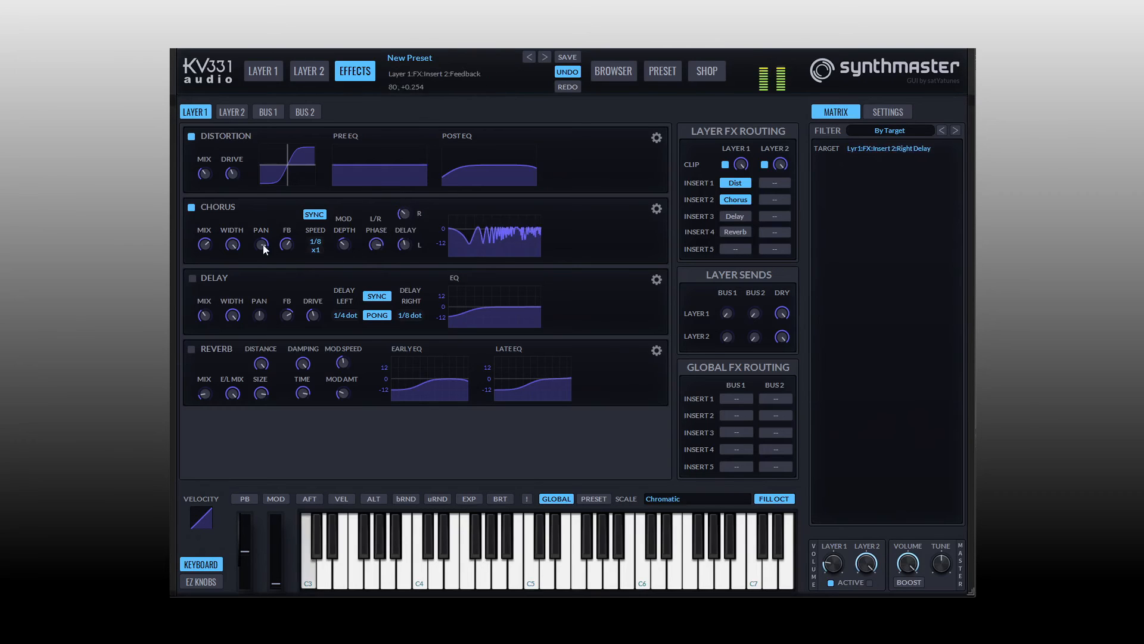
{"action": "left_click_drag", "start_coordinate": [264, 242], "coordinate": [216, 269]}
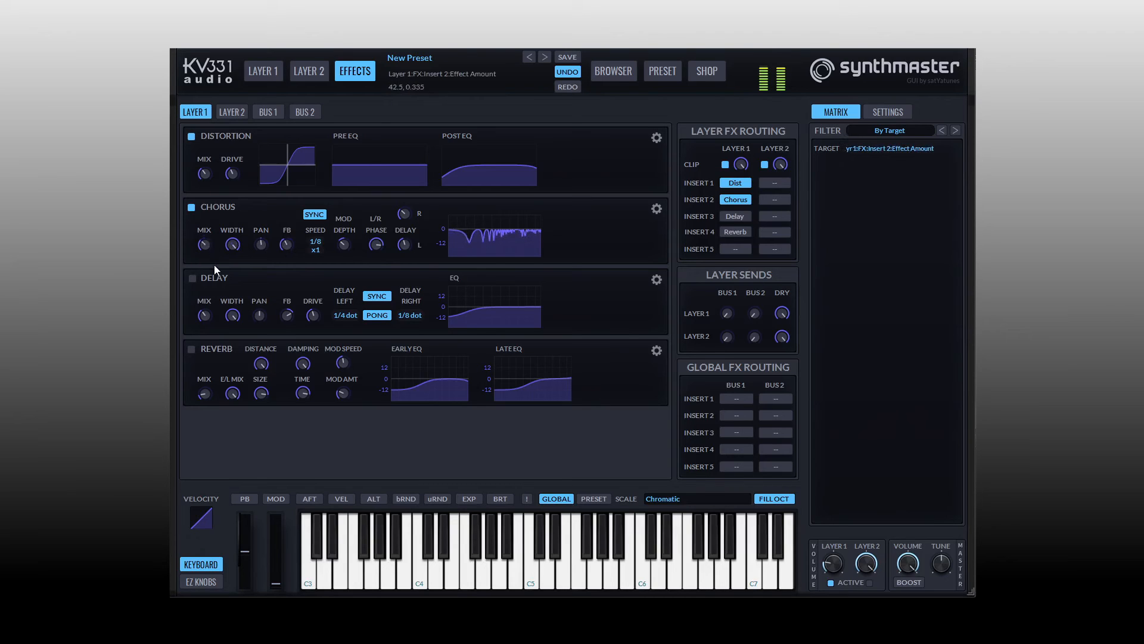
{"action": "left_click", "coordinate": [191, 207]}
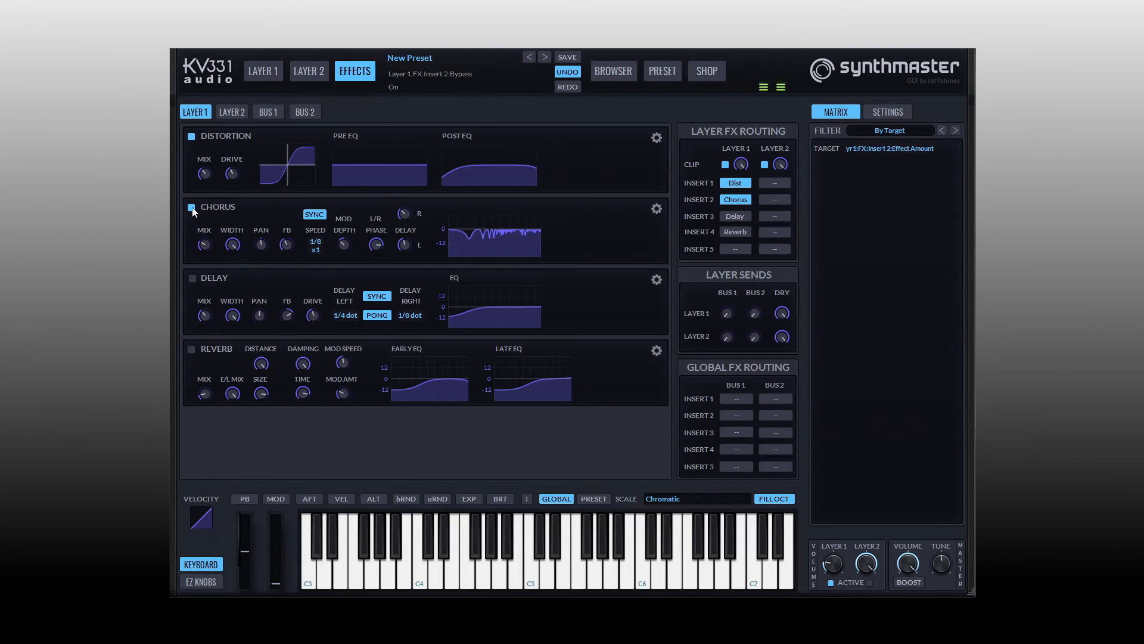
Enable Layer 1's delay and adjust its pan, feedback and drive, trying the tempo sync off and on
{"action": "left_click", "coordinate": [191, 278]}
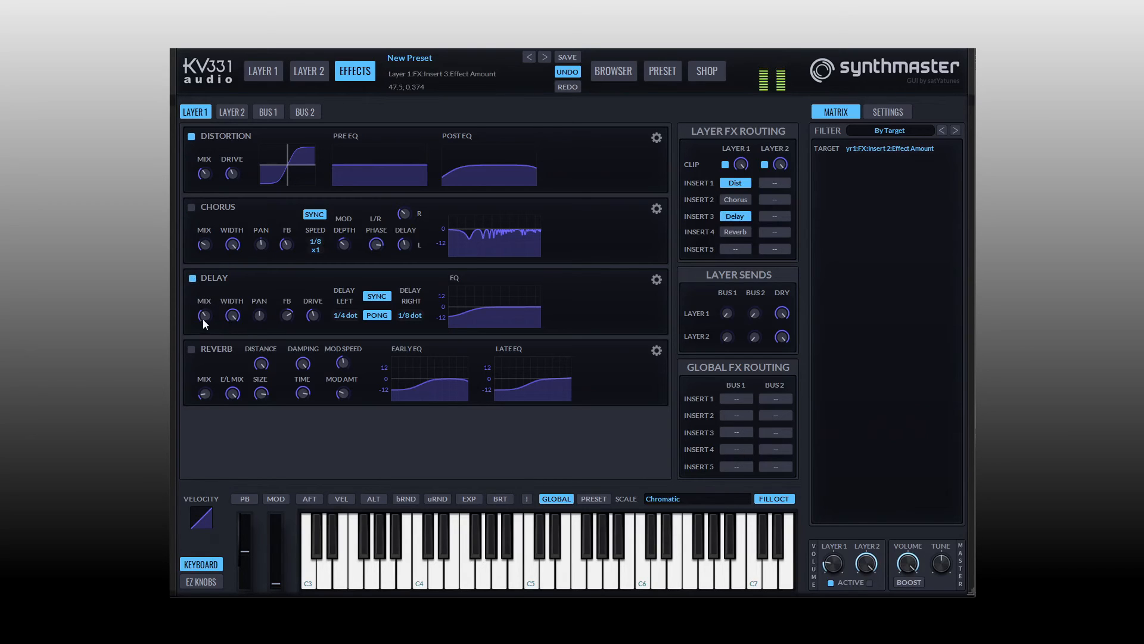
{"action": "left_click_drag", "start_coordinate": [258, 318], "coordinate": [313, 303]}
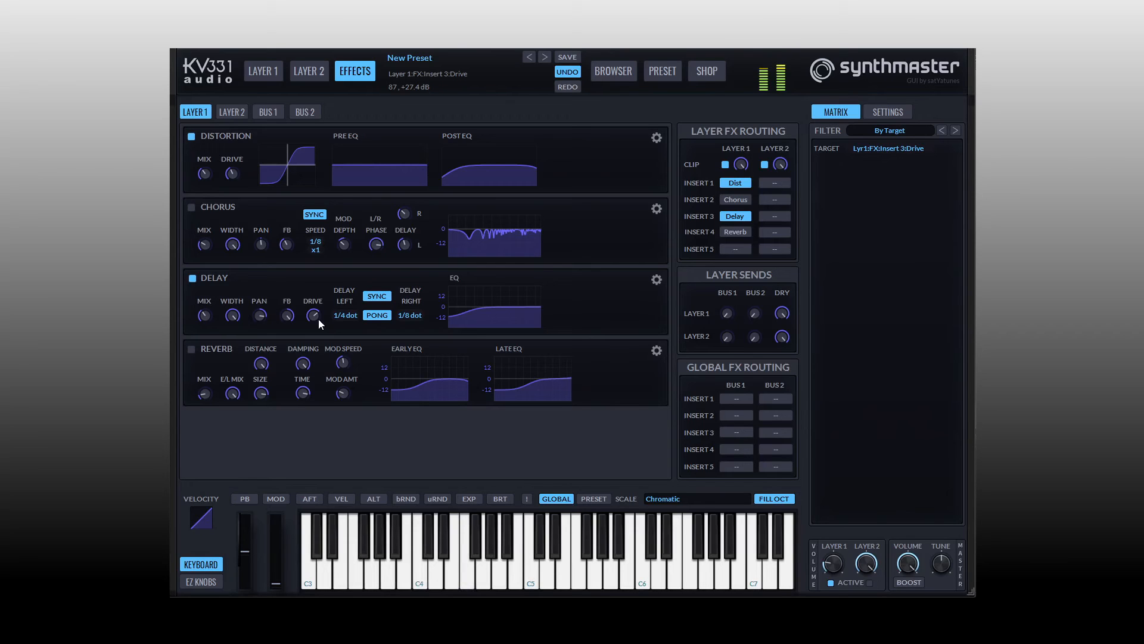
{"action": "left_click_drag", "start_coordinate": [291, 315], "coordinate": [294, 337]}
{"action": "left_click", "coordinate": [315, 316]}
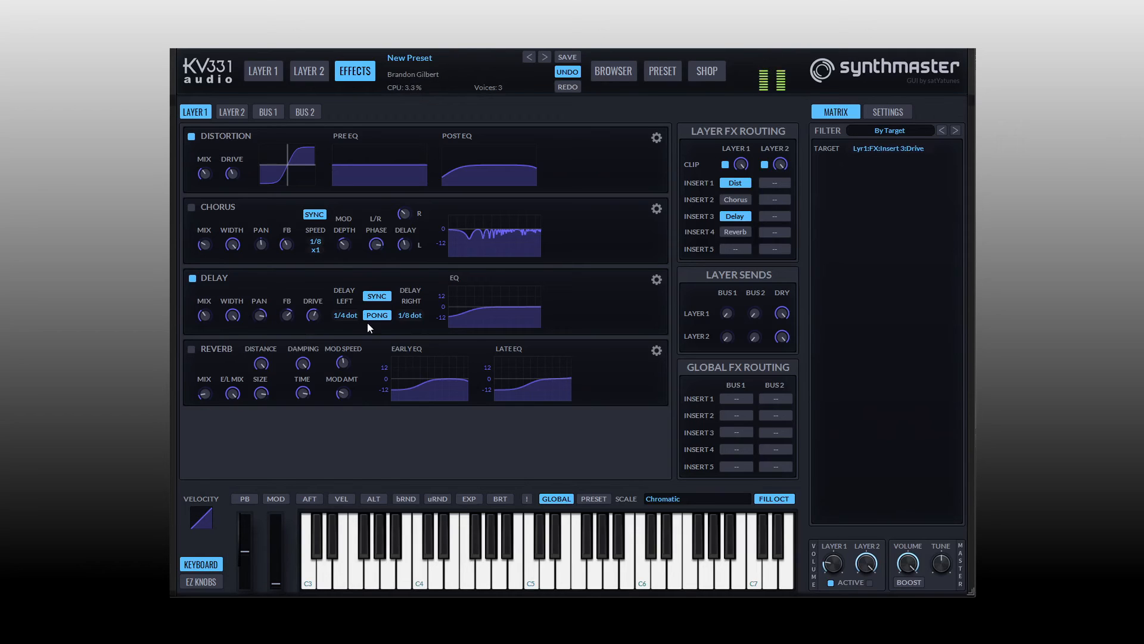
{"action": "left_click", "coordinate": [379, 296]}
{"action": "left_click", "coordinate": [379, 297]}
Enable Layer 1's reverb and load its Massolyn preset
{"action": "left_click", "coordinate": [192, 350]}
{"action": "mouse_move", "coordinate": [300, 389]}
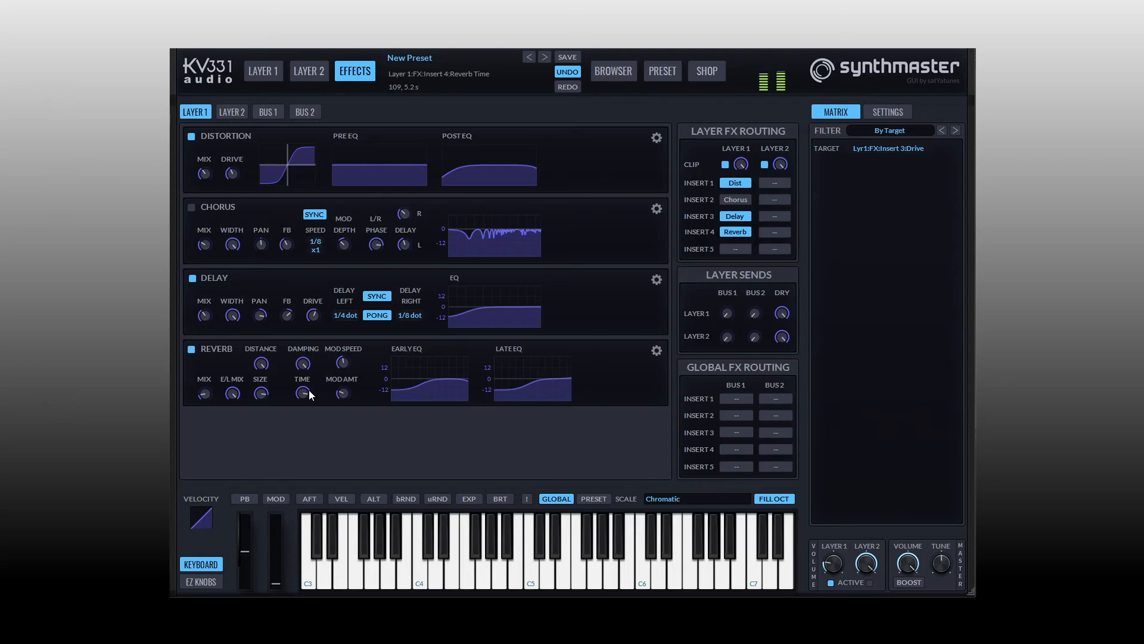
{"action": "left_click", "coordinate": [656, 352]}
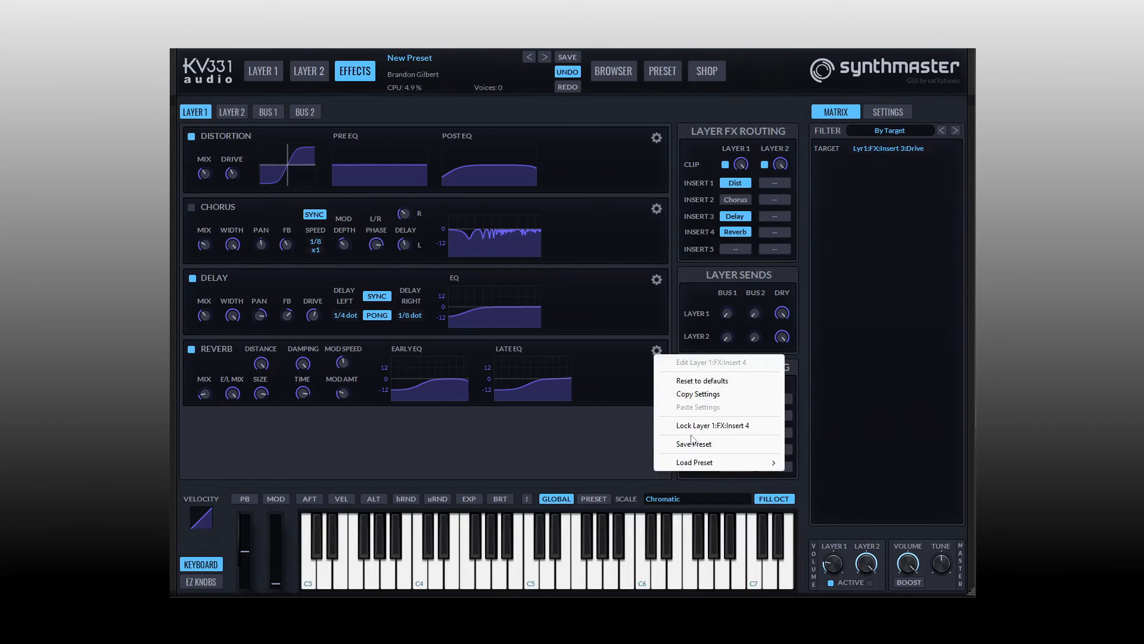
{"action": "mouse_move", "coordinate": [693, 465]}
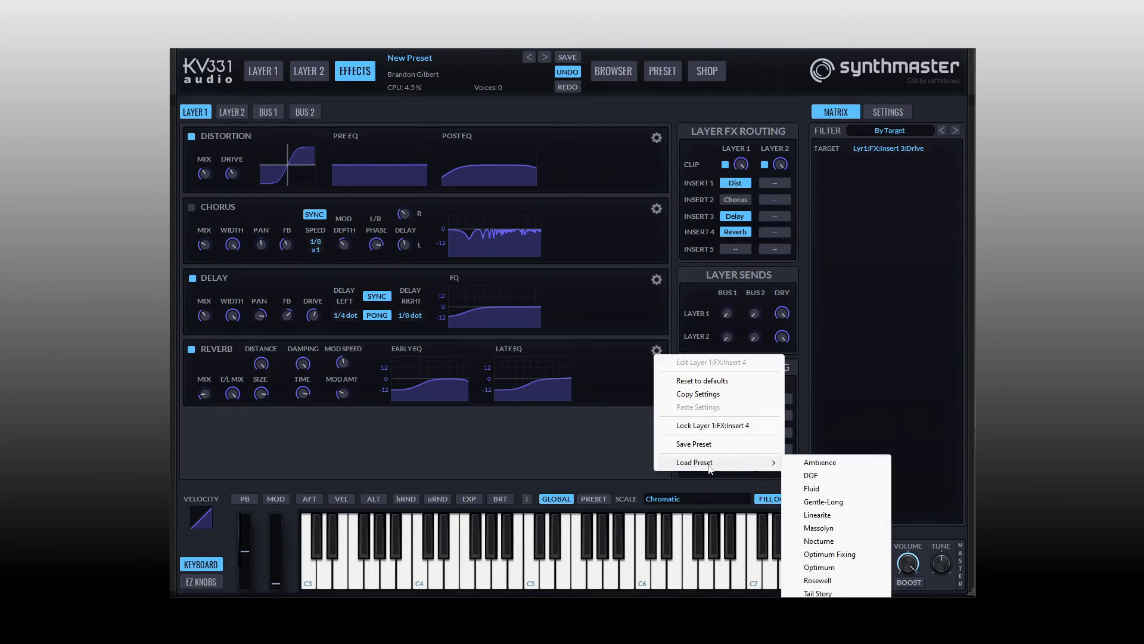
{"action": "left_click", "coordinate": [819, 528]}
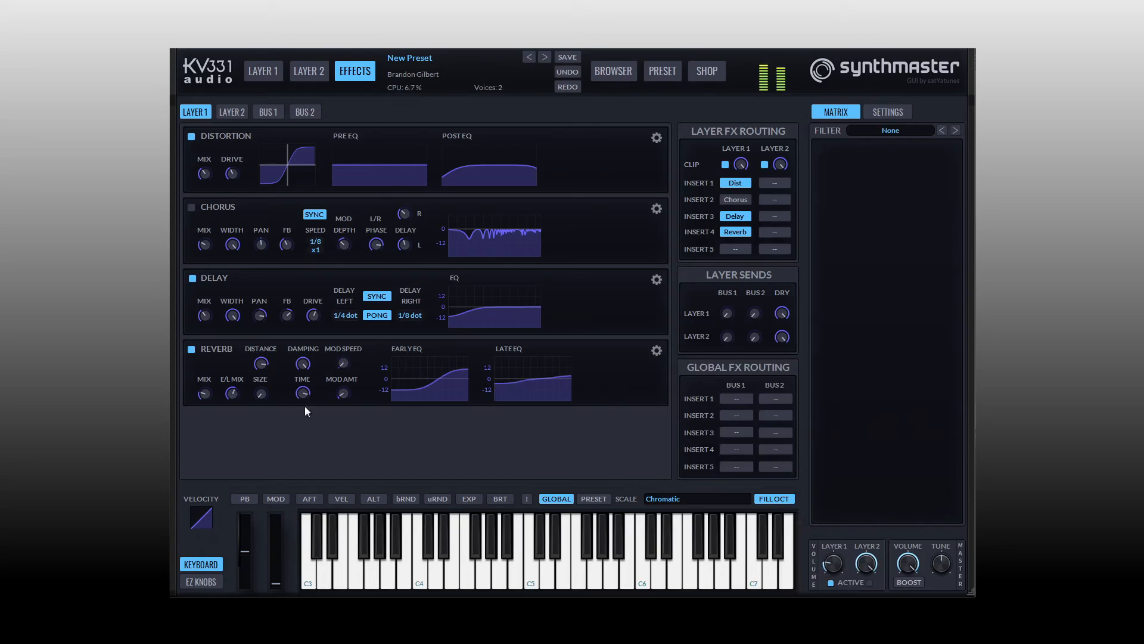
Increase the reverb's room size, and sweep its damping down to about 26 (55 Hz) and back to maximum
{"action": "left_click", "coordinate": [260, 396]}
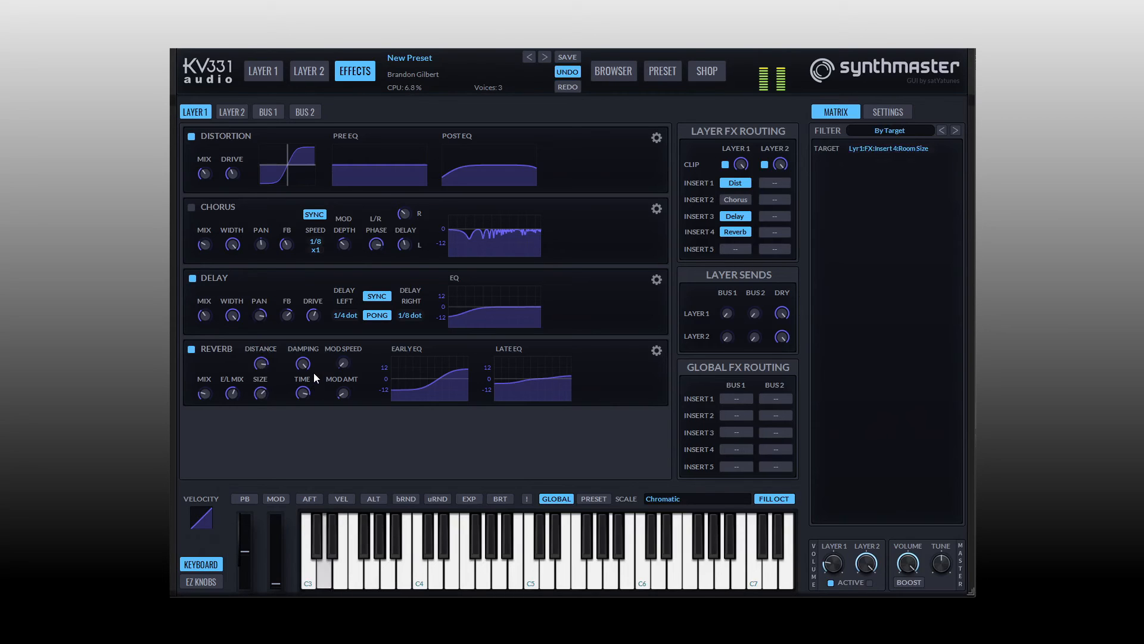
{"action": "mouse_move", "coordinate": [305, 369]}
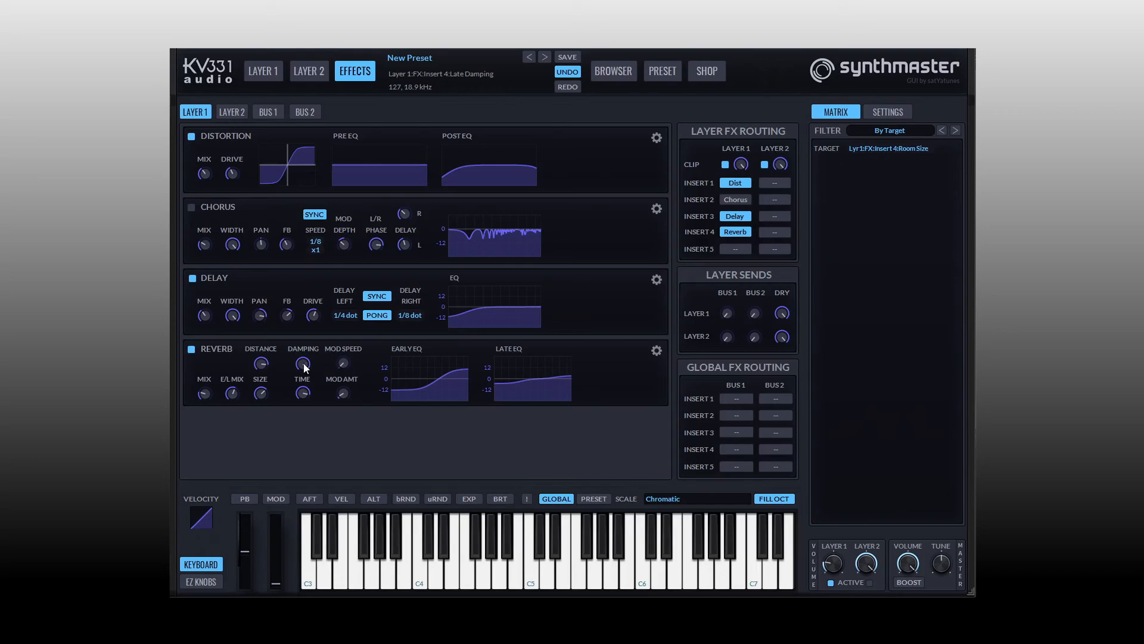
{"action": "left_click_drag", "start_coordinate": [304, 367], "coordinate": [313, 423]}
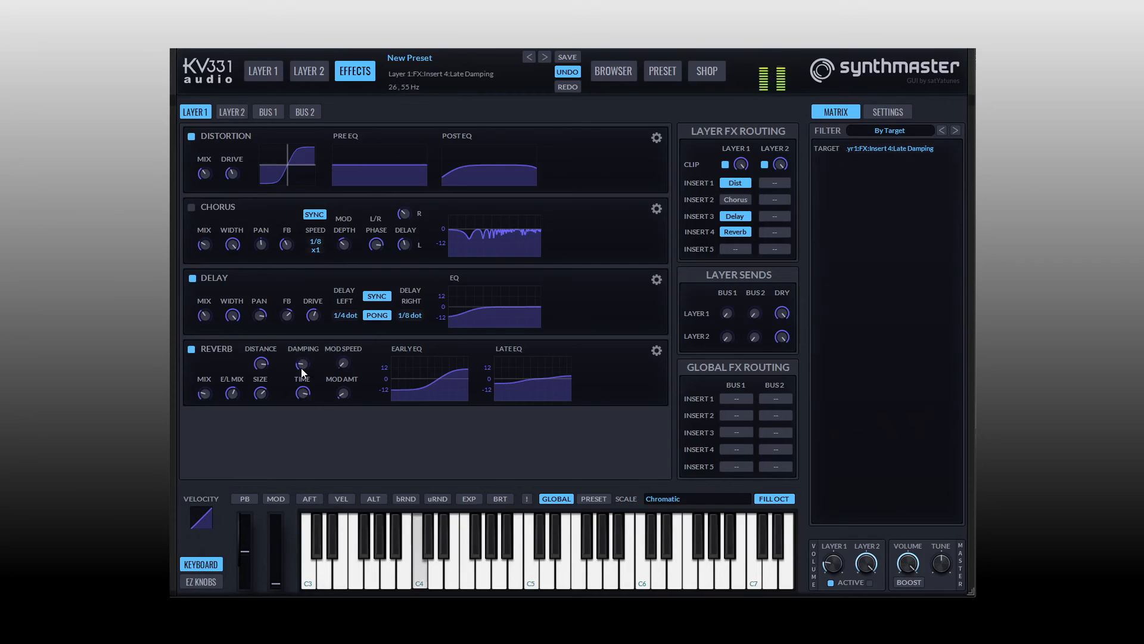
{"action": "left_click_drag", "start_coordinate": [301, 367], "coordinate": [305, 277]}
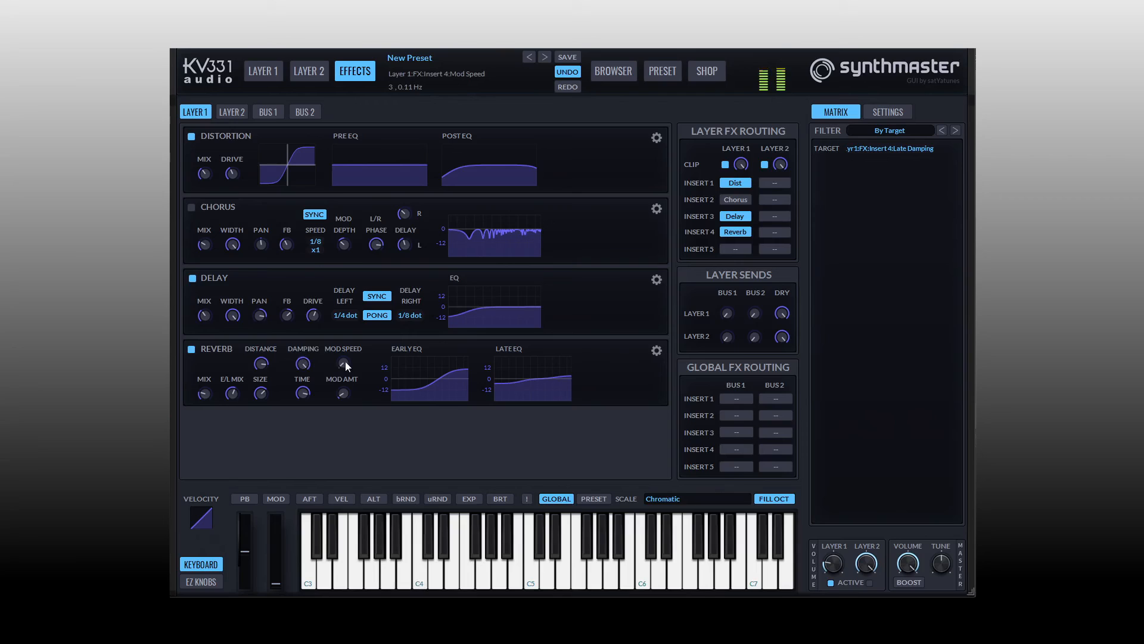
Raise the reverb's modulation speed and amount to moderate levels, and reduce its reverb time and distance
{"action": "left_click_drag", "start_coordinate": [345, 362], "coordinate": [343, 352]}
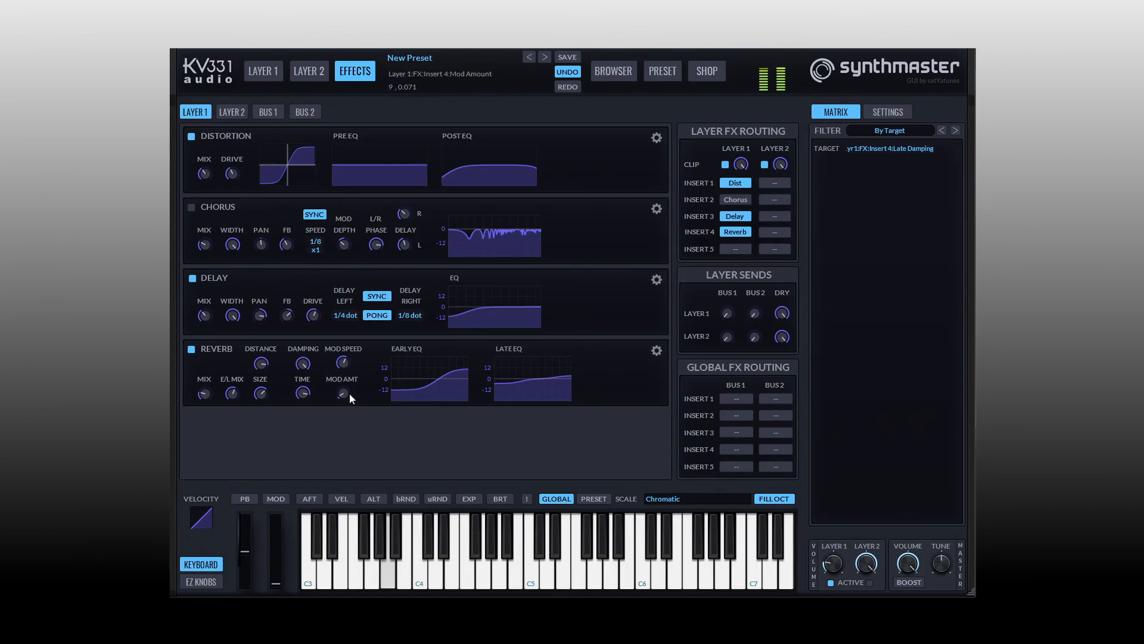
{"action": "left_click_drag", "start_coordinate": [350, 393], "coordinate": [343, 362]}
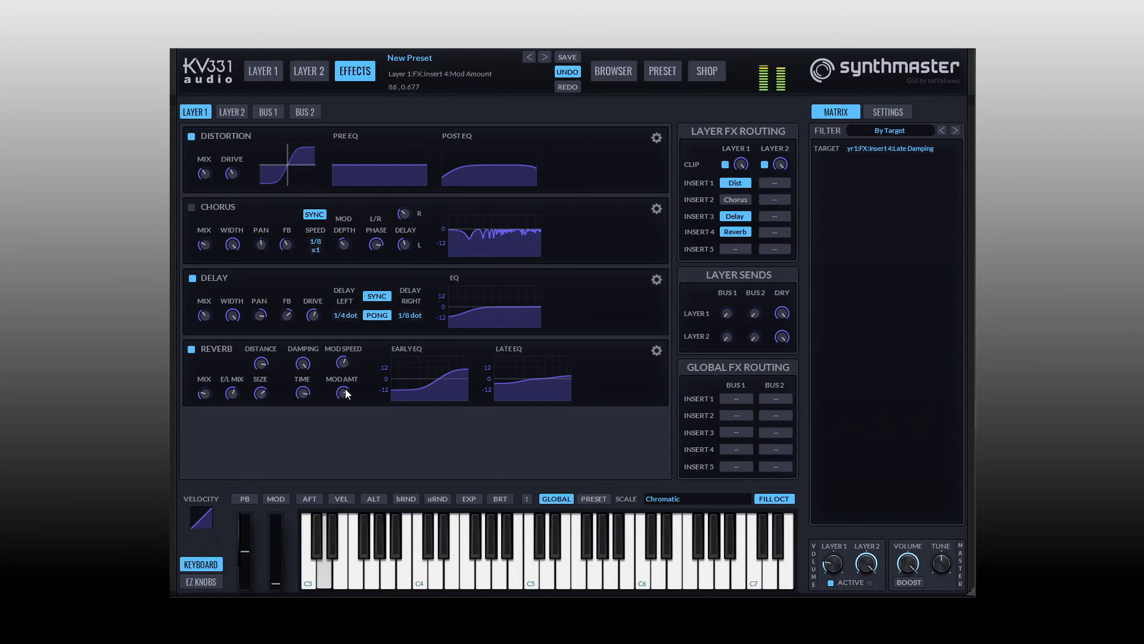
{"action": "left_click_drag", "start_coordinate": [343, 364], "coordinate": [345, 333]}
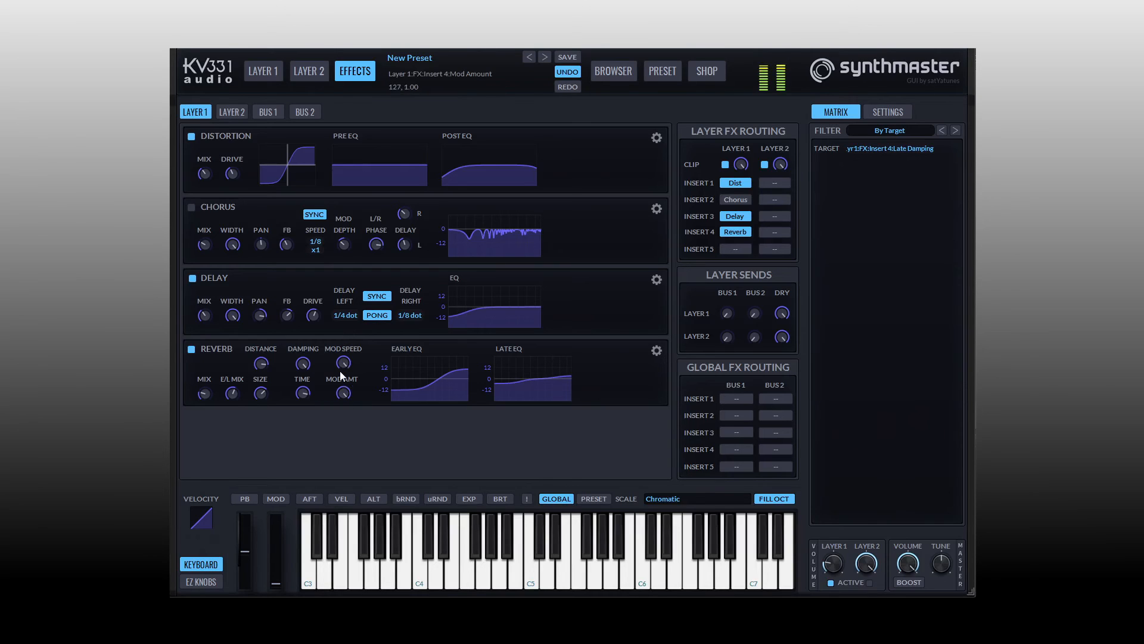
{"action": "left_click_drag", "start_coordinate": [340, 370], "coordinate": [341, 379]}
{"action": "left_click_drag", "start_coordinate": [350, 412], "coordinate": [350, 415]}
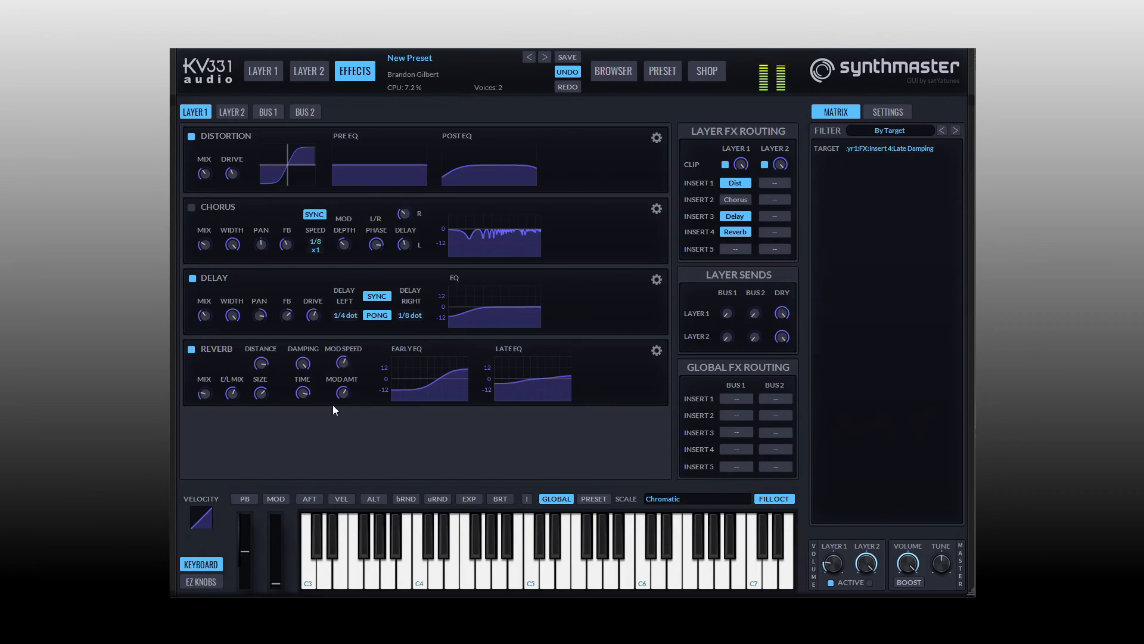
{"action": "left_click_drag", "start_coordinate": [304, 393], "coordinate": [304, 399]}
{"action": "left_click_drag", "start_coordinate": [261, 363], "coordinate": [265, 384]}
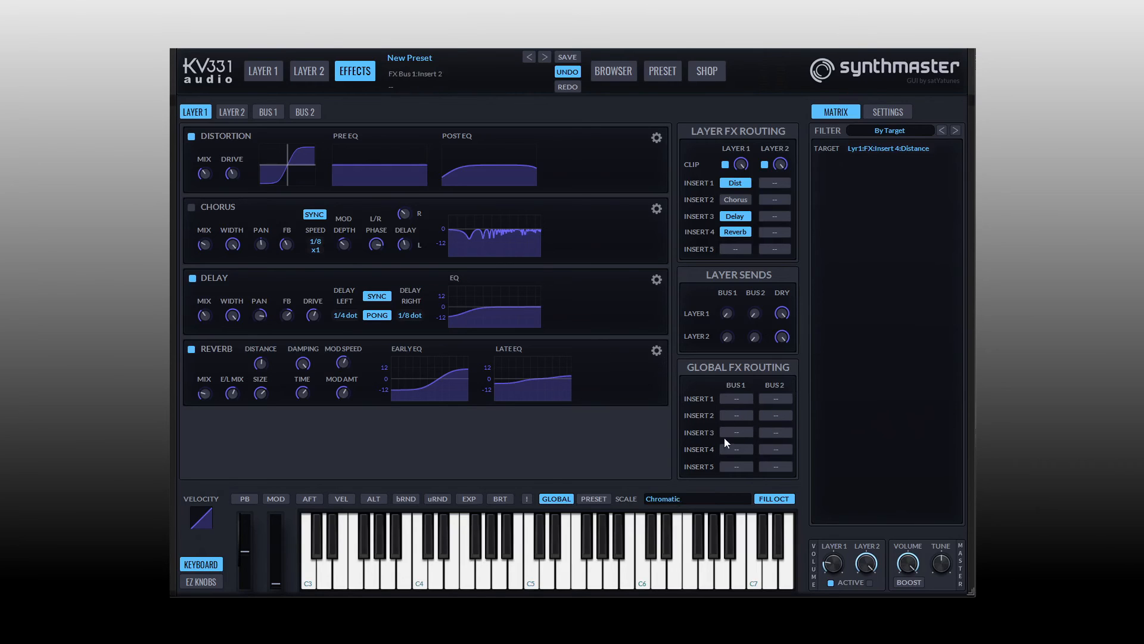
Assign the Compressor effect to the first insert slot of global Bus 1
{"action": "left_click", "coordinate": [734, 398]}
{"action": "left_click", "coordinate": [574, 439]}
{"action": "left_click", "coordinate": [736, 399]}
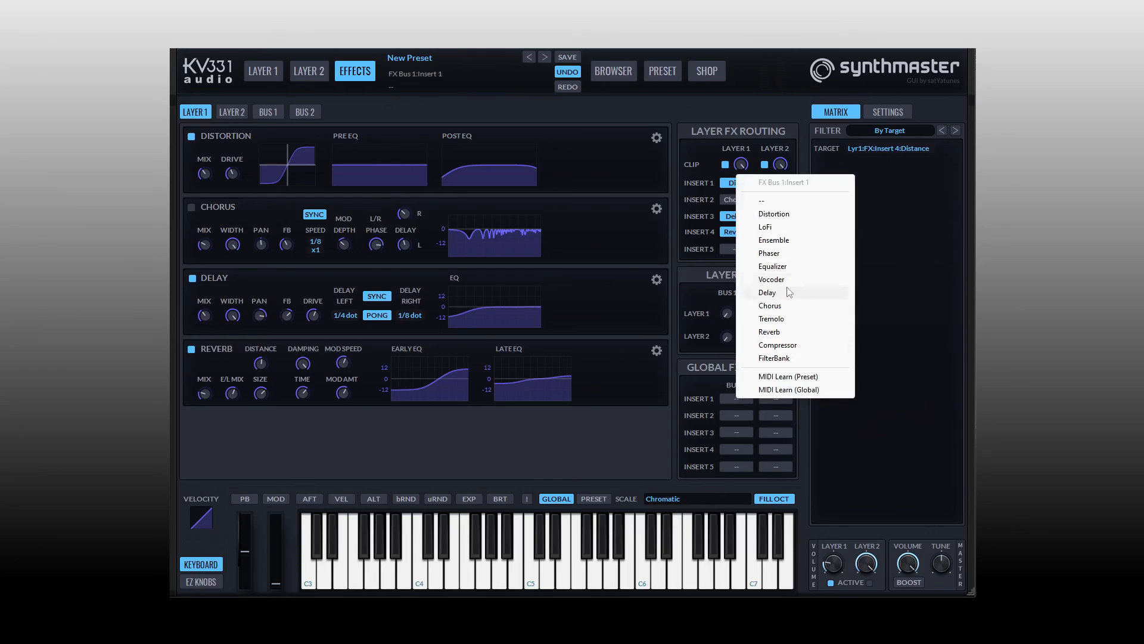
{"action": "left_click", "coordinate": [783, 345]}
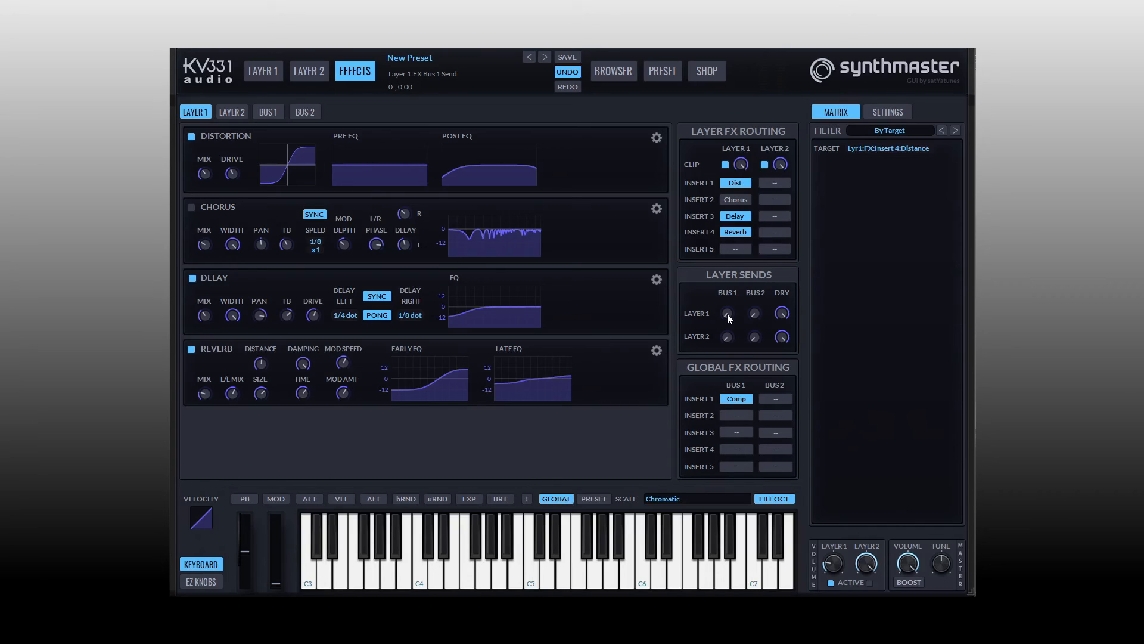
Raise the Bus 1 sends of Layer 1 and Layer 2, and adjust Layer 1's dry level
{"action": "left_click_drag", "start_coordinate": [727, 313], "coordinate": [727, 271]}
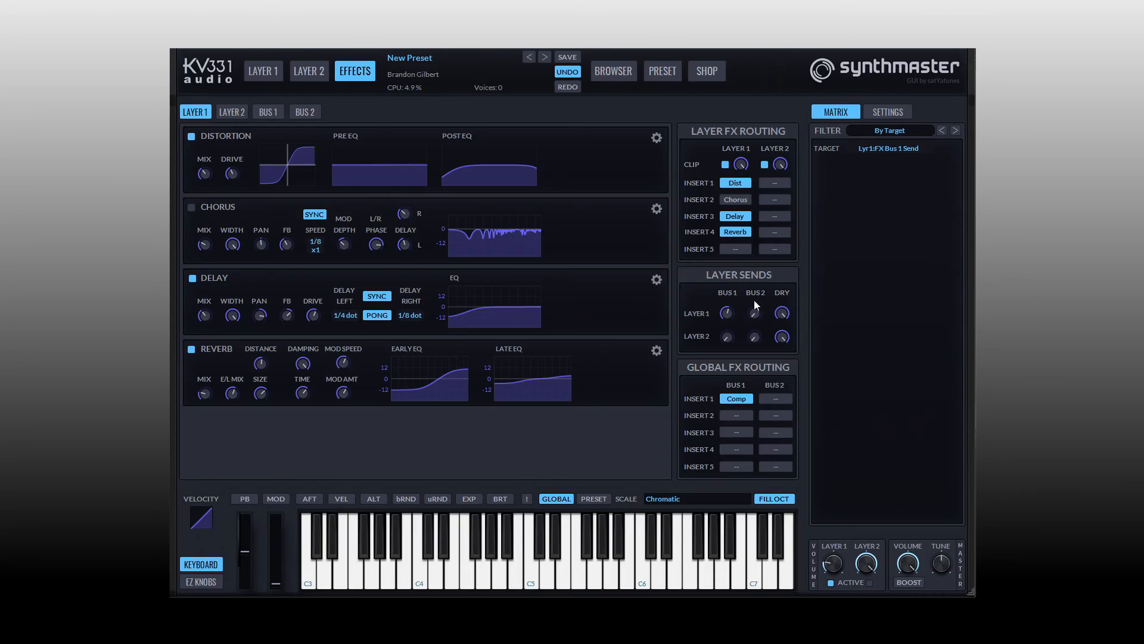
{"action": "mouse_move", "coordinate": [782, 313]}
{"action": "left_mouse_down"}
{"action": "mouse_move", "coordinate": [789, 358]}
{"action": "mouse_move", "coordinate": [784, 298]}
{"action": "left_mouse_up"}
{"action": "left_click_drag", "start_coordinate": [727, 340], "coordinate": [727, 300]}
Assign the Tremolo effect to the first insert slot of global Bus 2, and raise Layer 1's Bus 2 send
{"action": "left_click", "coordinate": [781, 400]}
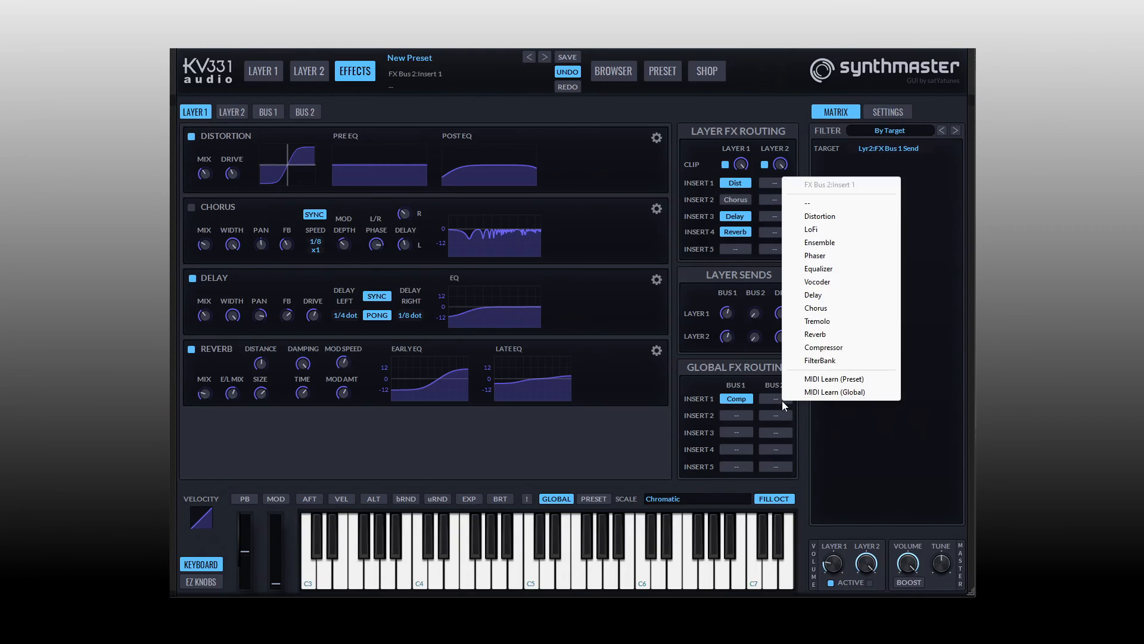
{"action": "left_click", "coordinate": [832, 322]}
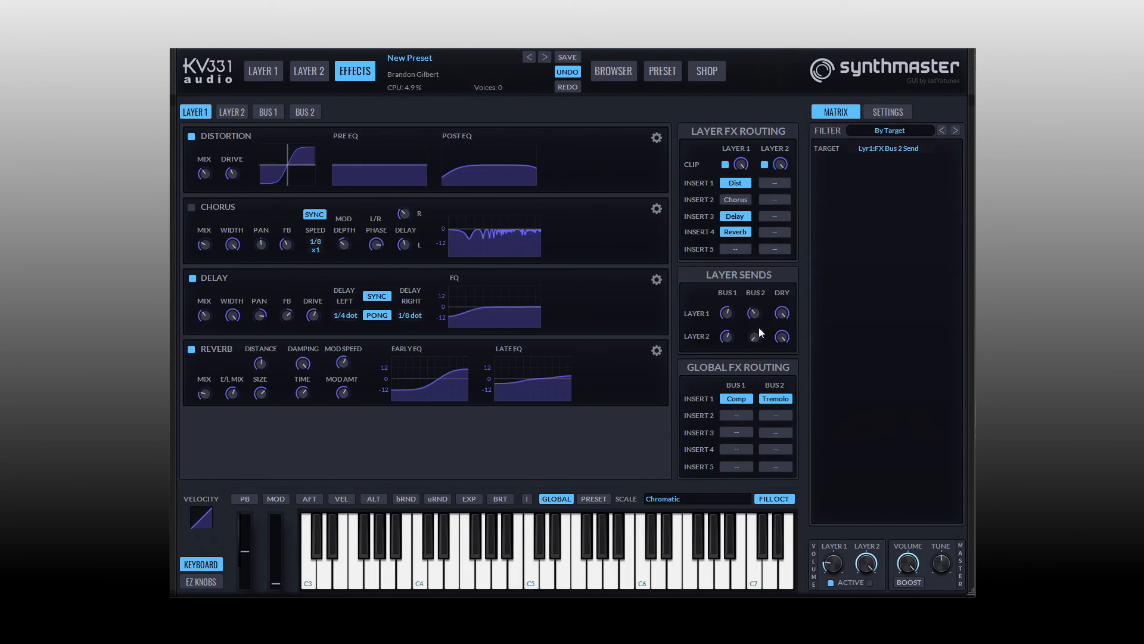
{"action": "left_click_drag", "start_coordinate": [753, 331], "coordinate": [755, 312]}
Reset the bus sends of Layer 1 and Layer 2 to zero
{"action": "left_click", "coordinate": [726, 315]}
{"action": "double_click", "coordinate": [725, 314]}
{"action": "double_click", "coordinate": [726, 337]}
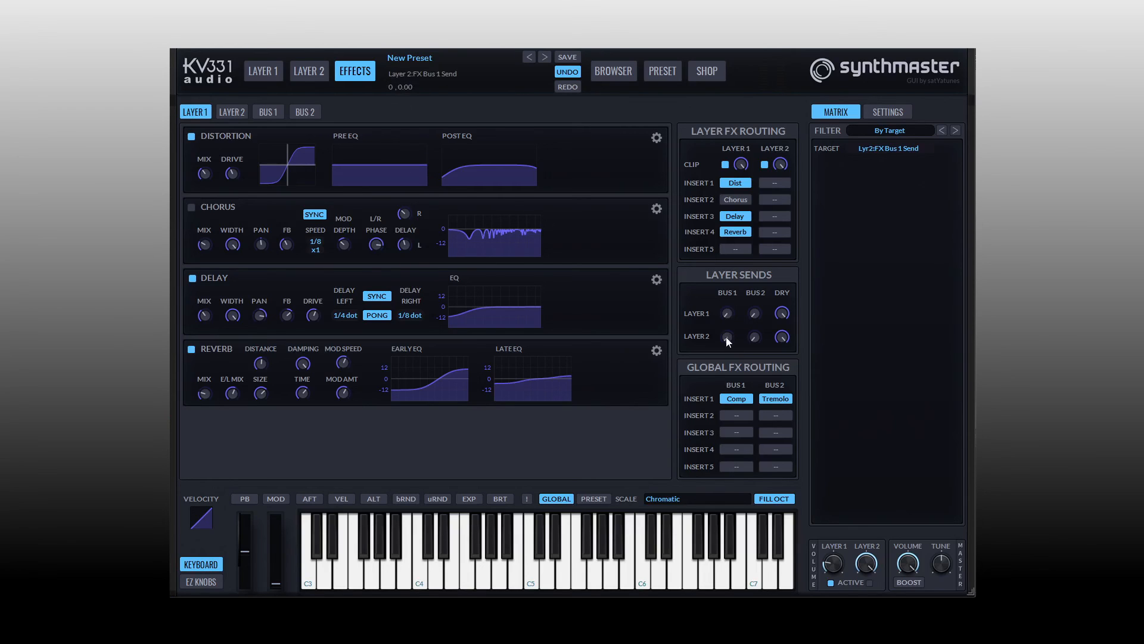
Remove the effects from the first insert slots of global Bus 2 and Bus 1
{"action": "left_click", "coordinate": [768, 400]}
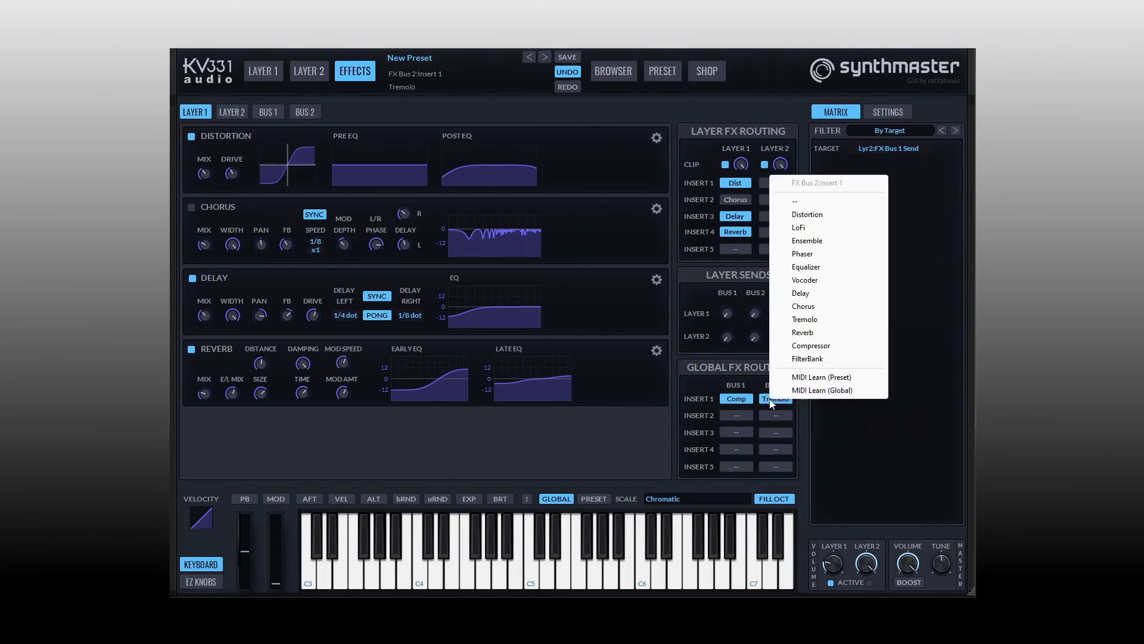
{"action": "left_click", "coordinate": [796, 206]}
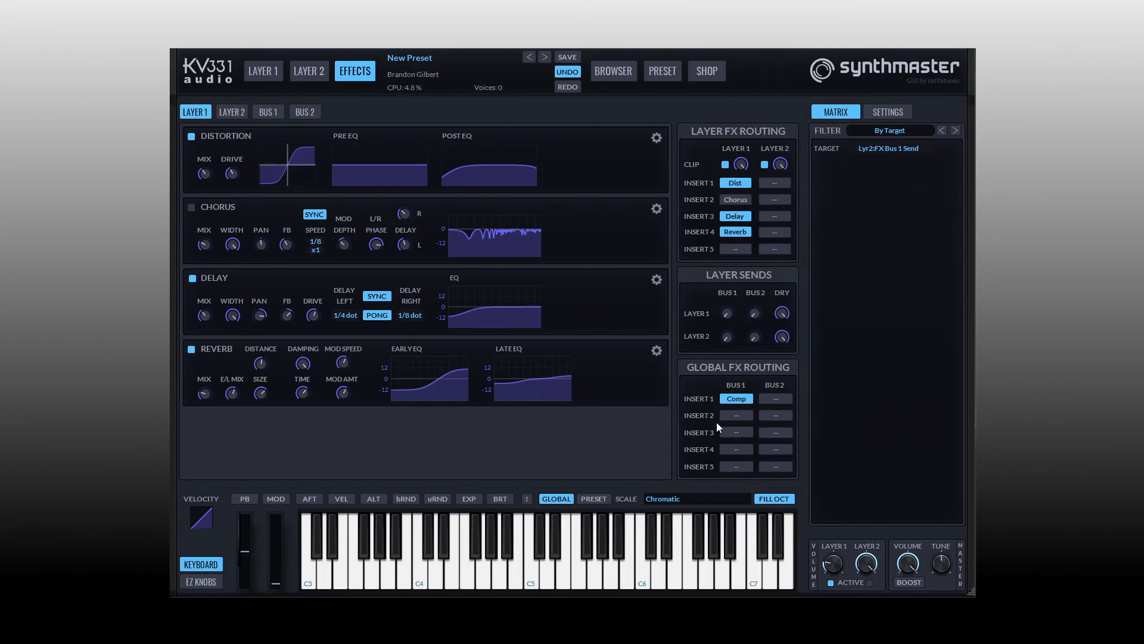
{"action": "left_click", "coordinate": [735, 401]}
{"action": "left_click", "coordinate": [767, 200]}
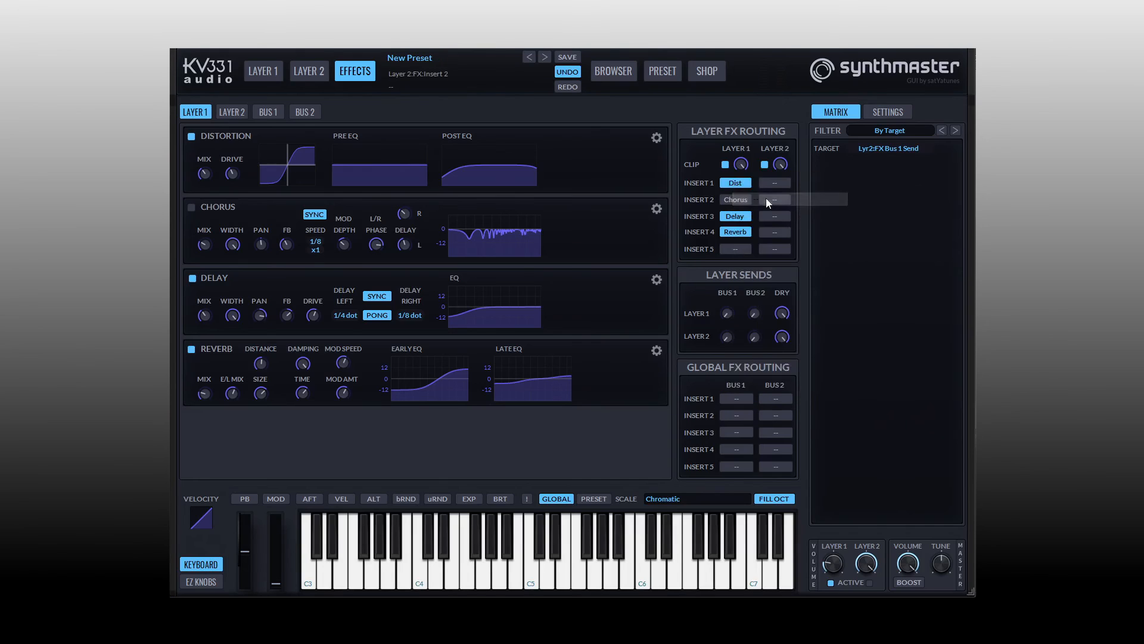
Assign the Ensemble effect to Layer 1's fifth insert slot, and bypass the layer's reverb, delay and distortion
{"action": "left_click", "coordinate": [735, 248]}
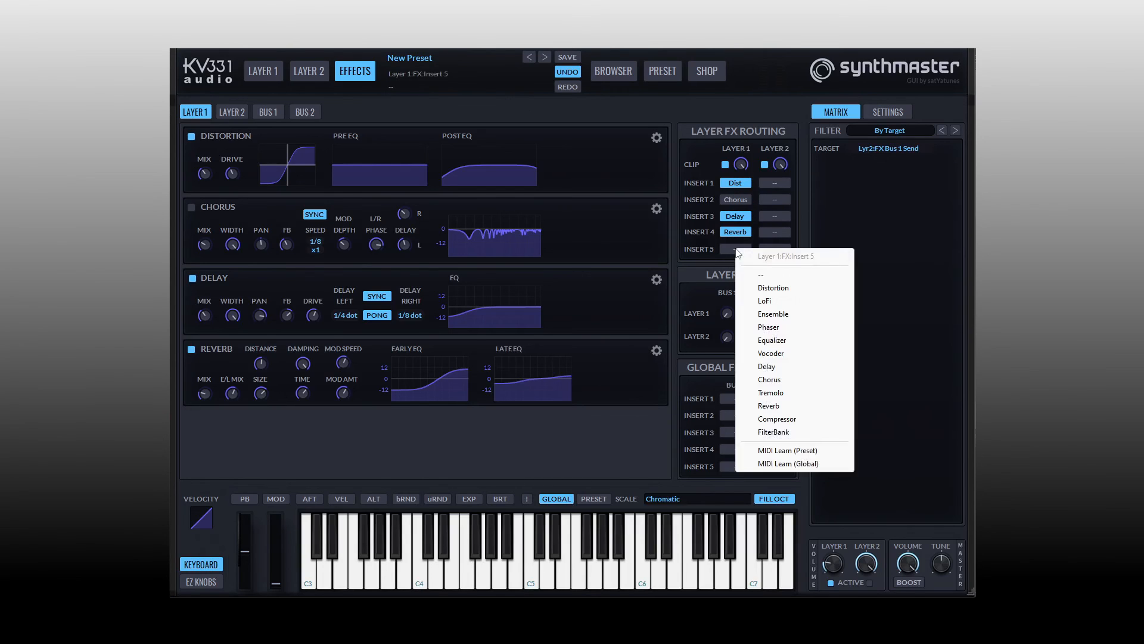
{"action": "left_click", "coordinate": [773, 314]}
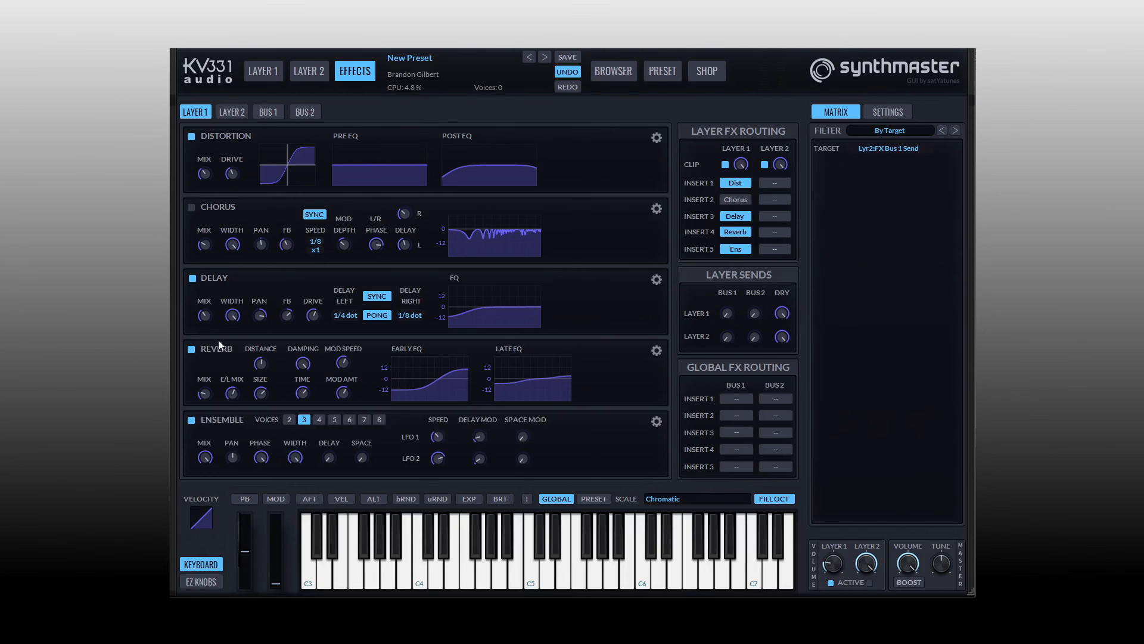
{"action": "left_click", "coordinate": [191, 349]}
{"action": "left_click", "coordinate": [192, 278]}
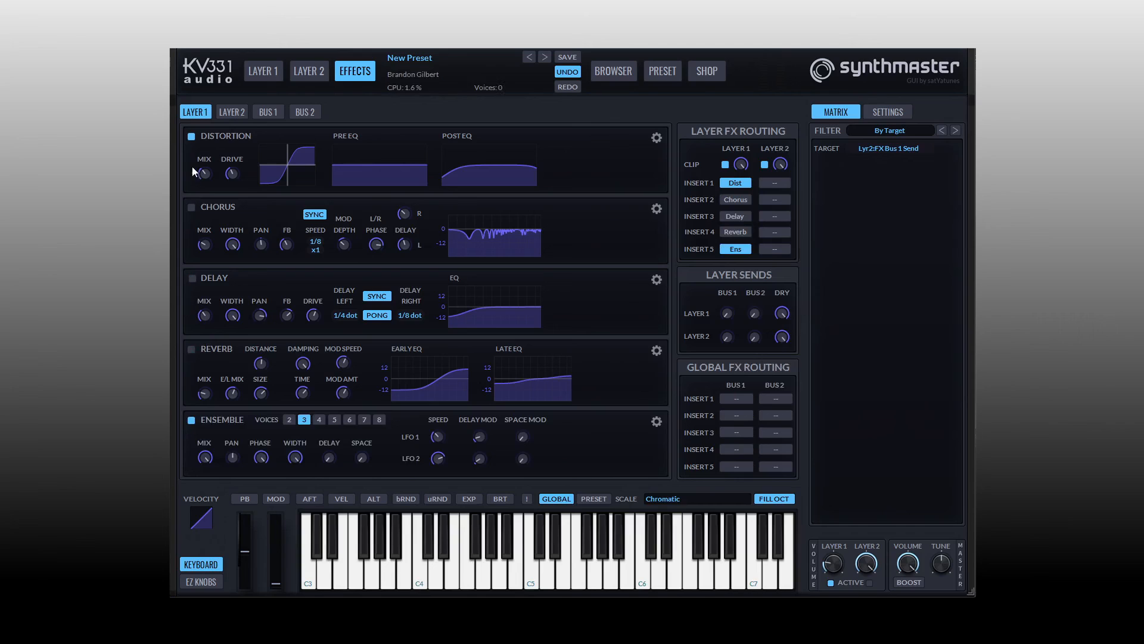
{"action": "left_click", "coordinate": [191, 136]}
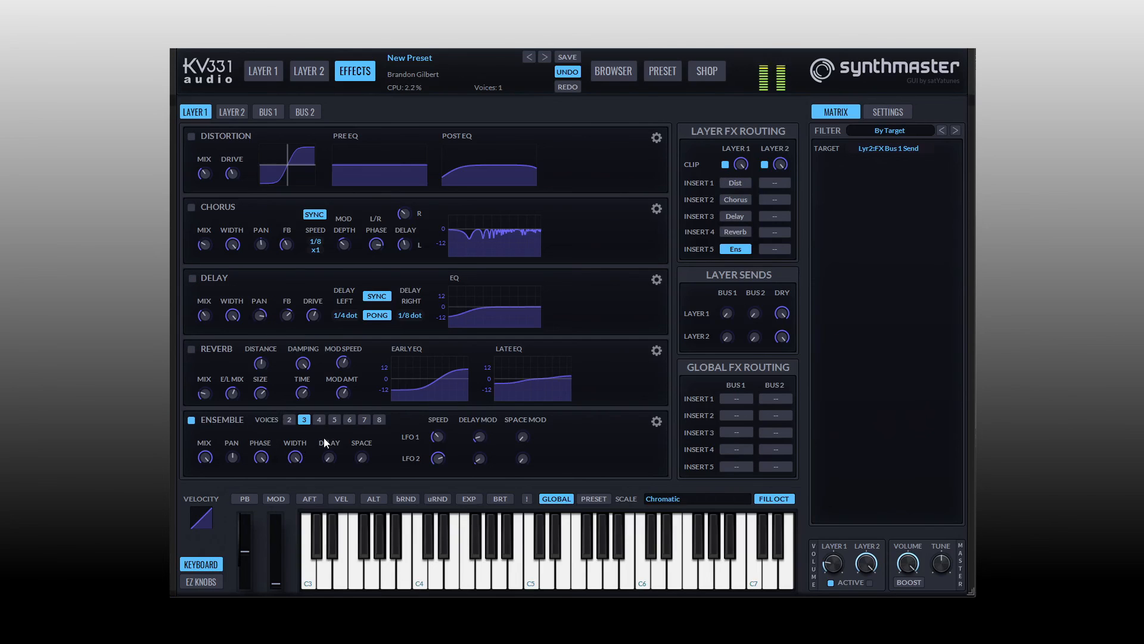
Set the Ensemble to 5 voices, raise its delay and LFO 1 speed (2.8 Hz), reduce its phase to 59, and adjust its pan
{"action": "left_click", "coordinate": [340, 420]}
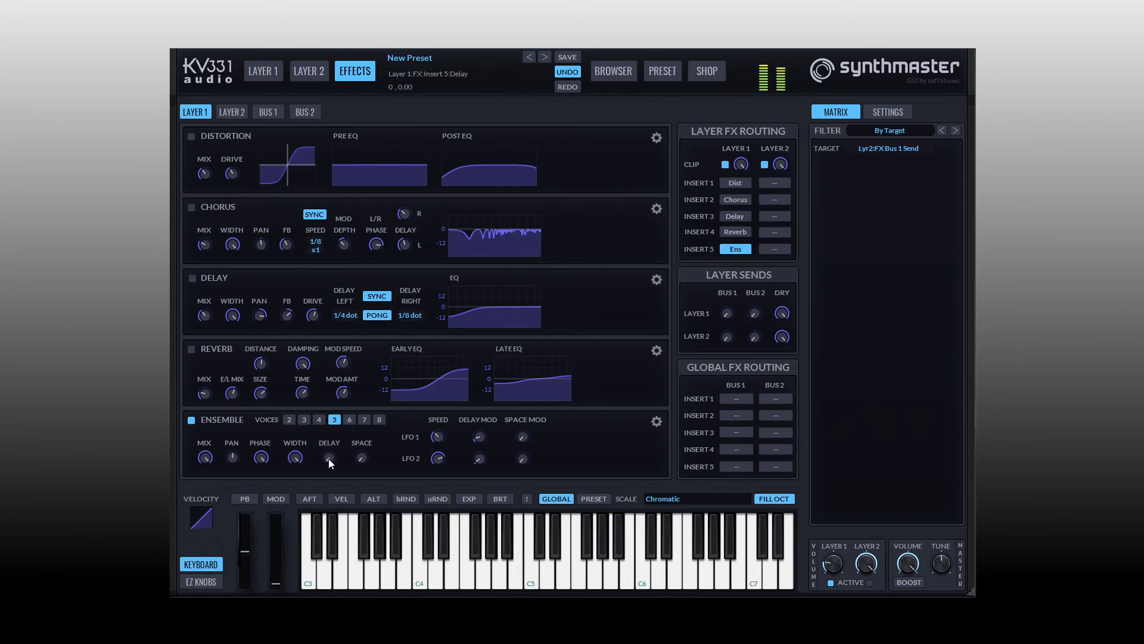
{"action": "left_click_drag", "start_coordinate": [327, 454], "coordinate": [329, 420]}
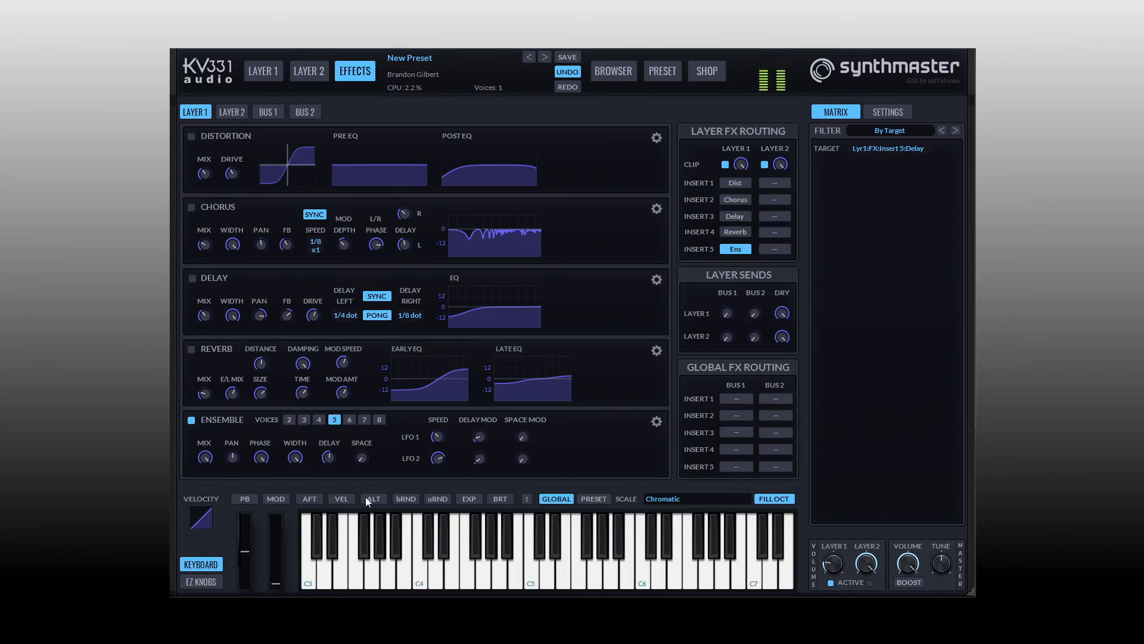
{"action": "left_click_drag", "start_coordinate": [431, 442], "coordinate": [435, 420]}
{"action": "left_click_drag", "start_coordinate": [261, 469], "coordinate": [264, 510]}
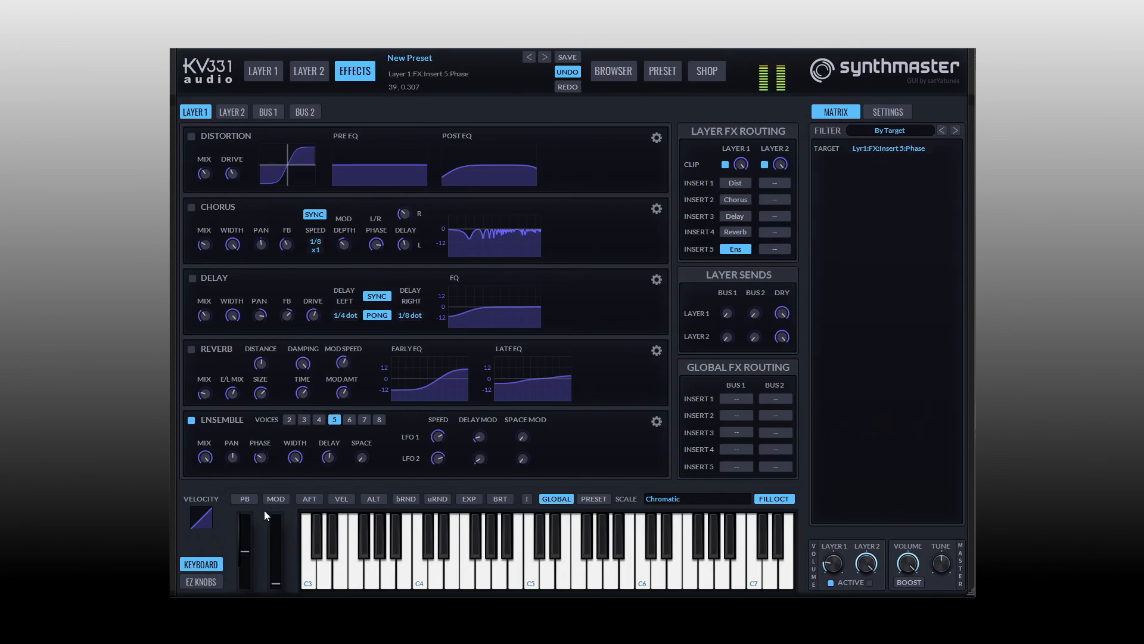
{"action": "left_click_drag", "start_coordinate": [234, 458], "coordinate": [231, 420]}
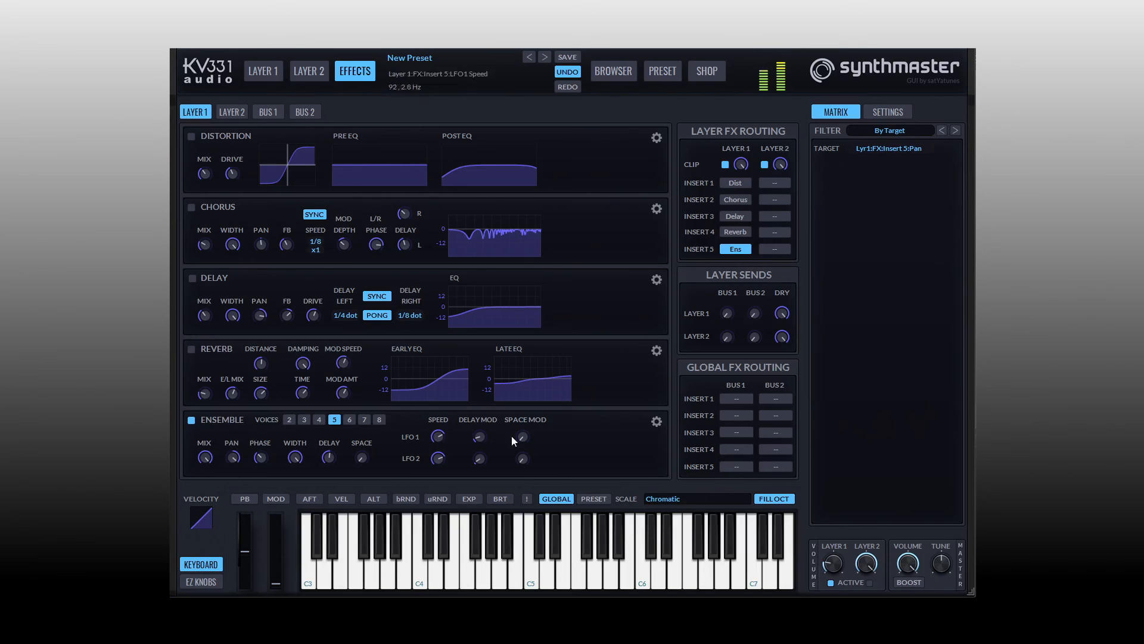
Replace the Ensemble with LoFi in Layer 1's fifth insert slot, and raise its mix to 84 (0.661)
{"action": "left_click", "coordinate": [732, 253]}
{"action": "left_click", "coordinate": [769, 300]}
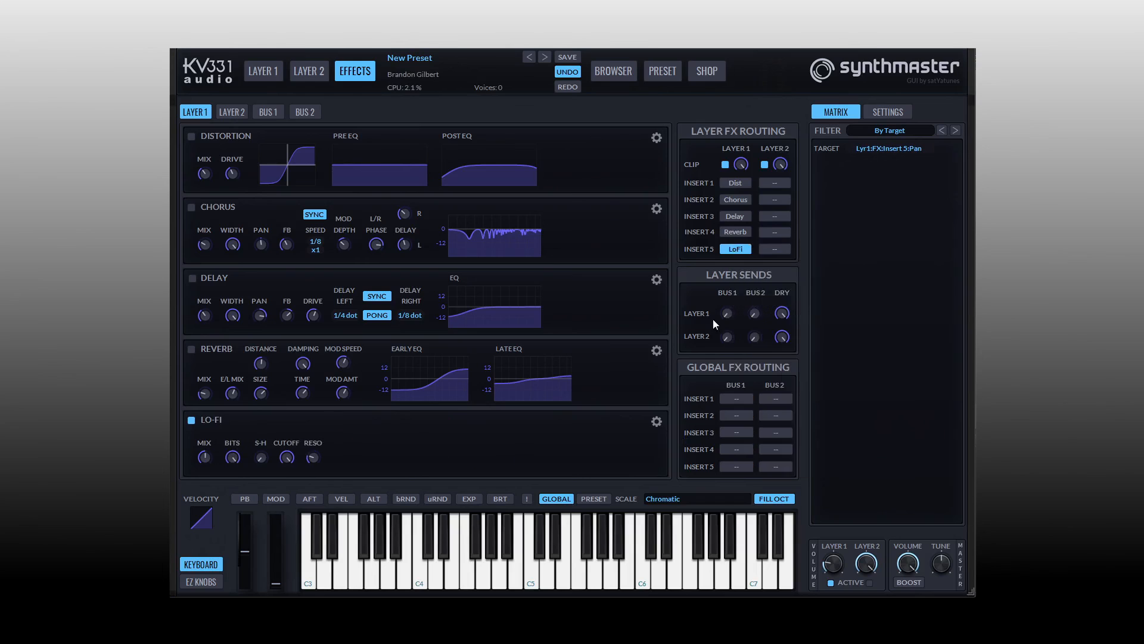
{"action": "left_click_drag", "start_coordinate": [202, 459], "coordinate": [204, 443]}
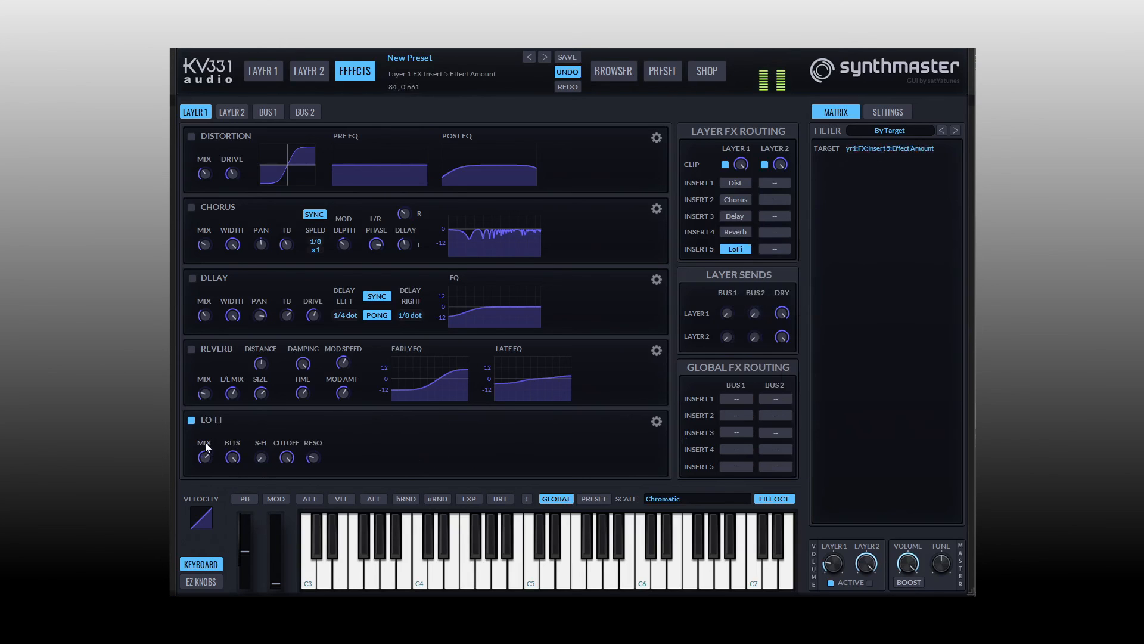
Adjust the Lo-Fi effect's bit depth, raise its sample-and-hold and resonance, and set its cutoff to 99 (3.75 kHz)
{"action": "left_click", "coordinate": [234, 457]}
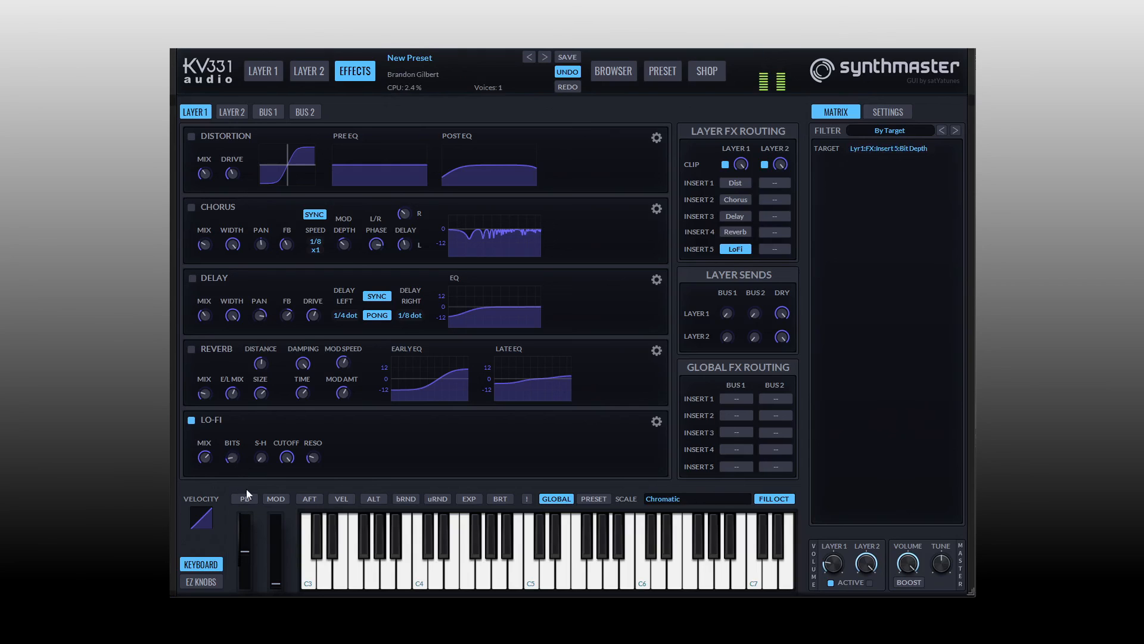
{"action": "left_click_drag", "start_coordinate": [263, 464], "coordinate": [316, 443]}
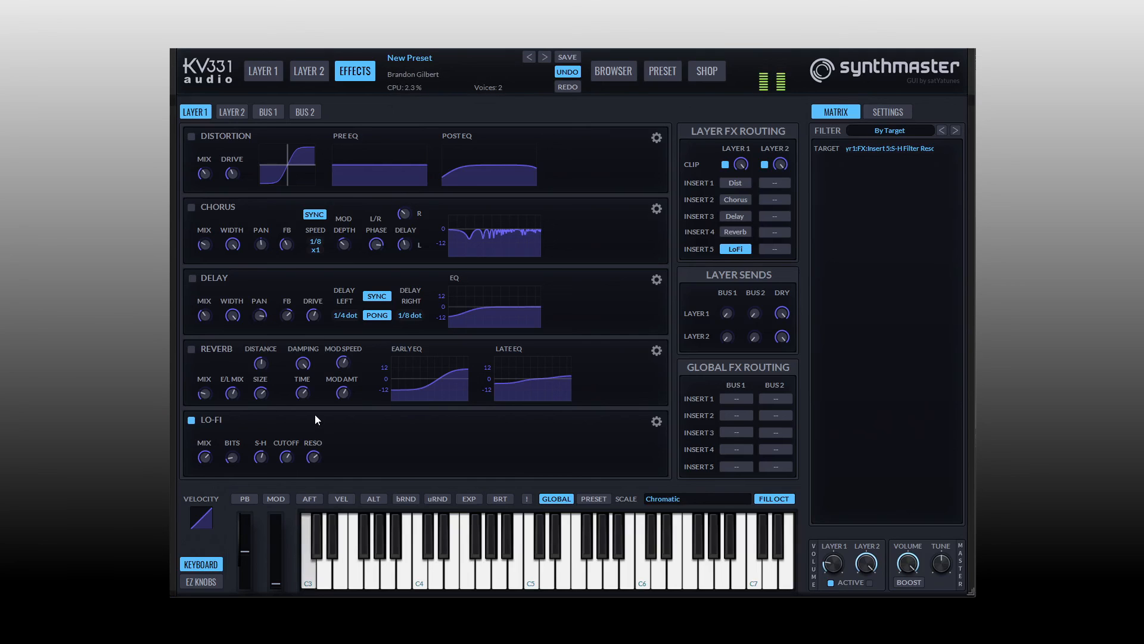
{"action": "mouse_move", "coordinate": [264, 457]}
{"action": "left_mouse_down"}
{"action": "mouse_move", "coordinate": [232, 445]}
{"action": "mouse_move", "coordinate": [285, 466]}
{"action": "mouse_move", "coordinate": [284, 490]}
{"action": "mouse_move", "coordinate": [279, 439]}
{"action": "mouse_move", "coordinate": [283, 467]}
{"action": "left_mouse_up"}
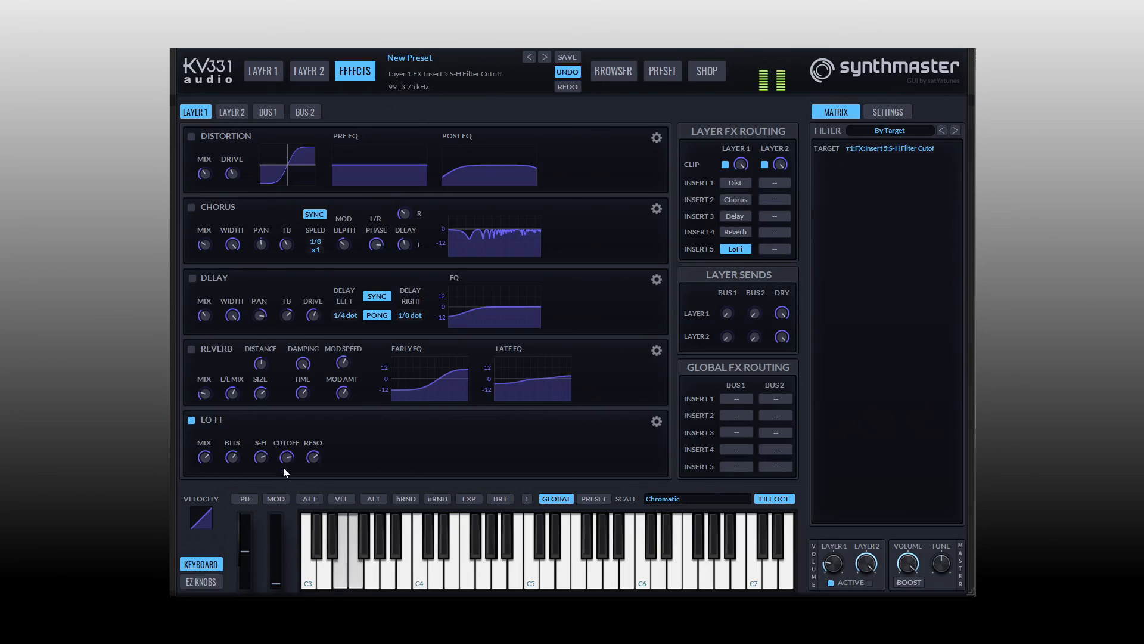
Try the Equalizer and the Vocoder in turn in Layer 1's fifth insert slot, and view the Vocoder's modulator sources
{"action": "left_click", "coordinate": [730, 252]}
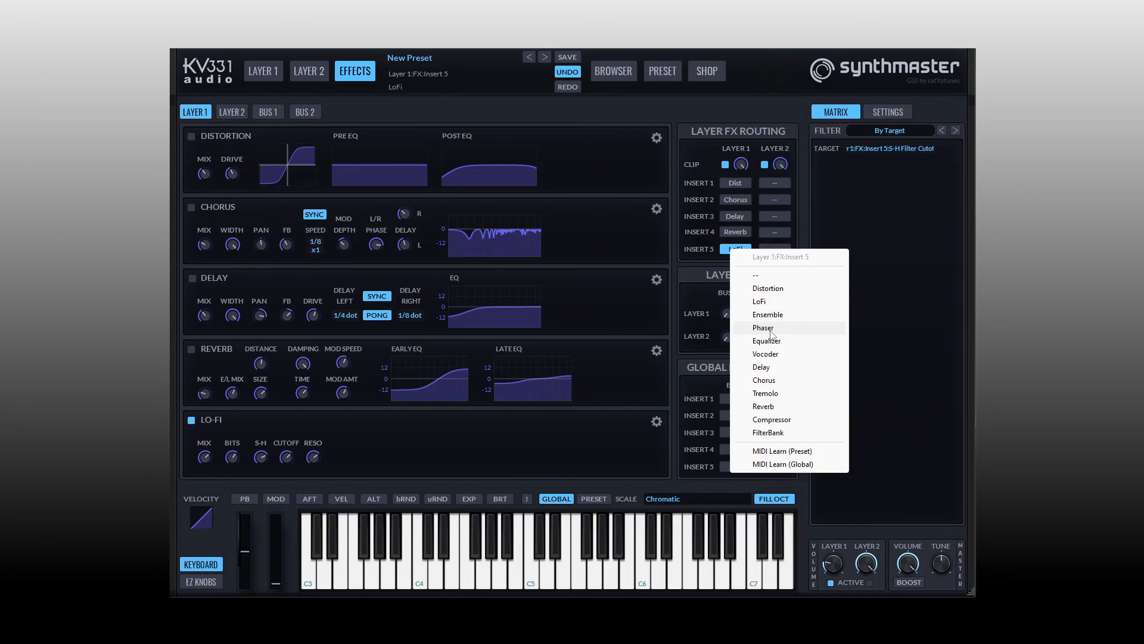
{"action": "left_click", "coordinate": [768, 341]}
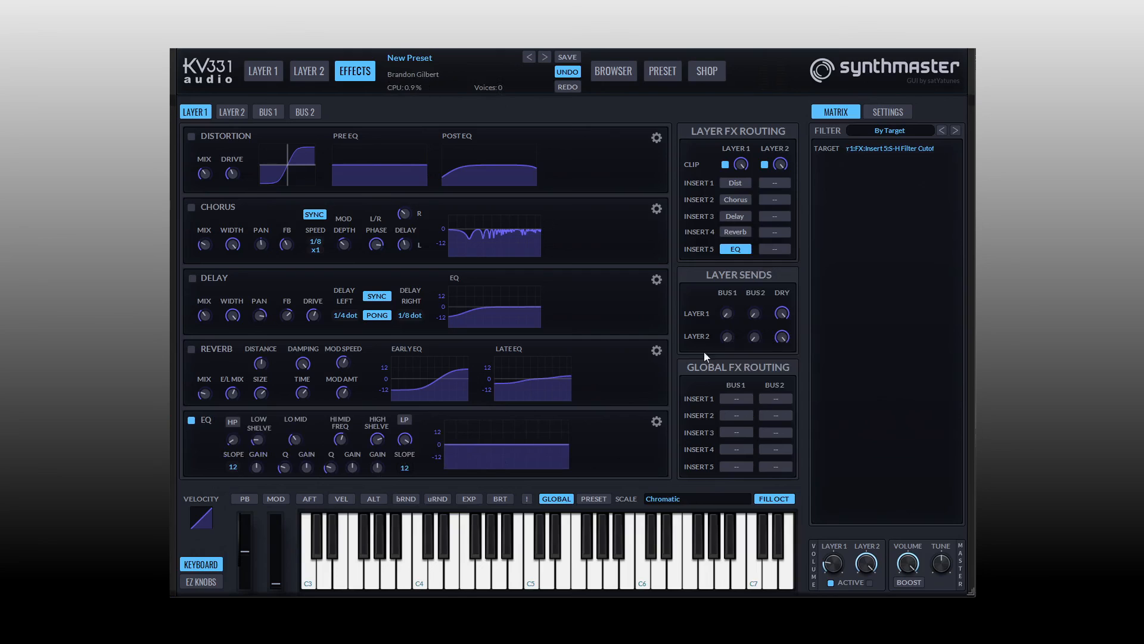
{"action": "left_click", "coordinate": [735, 250]}
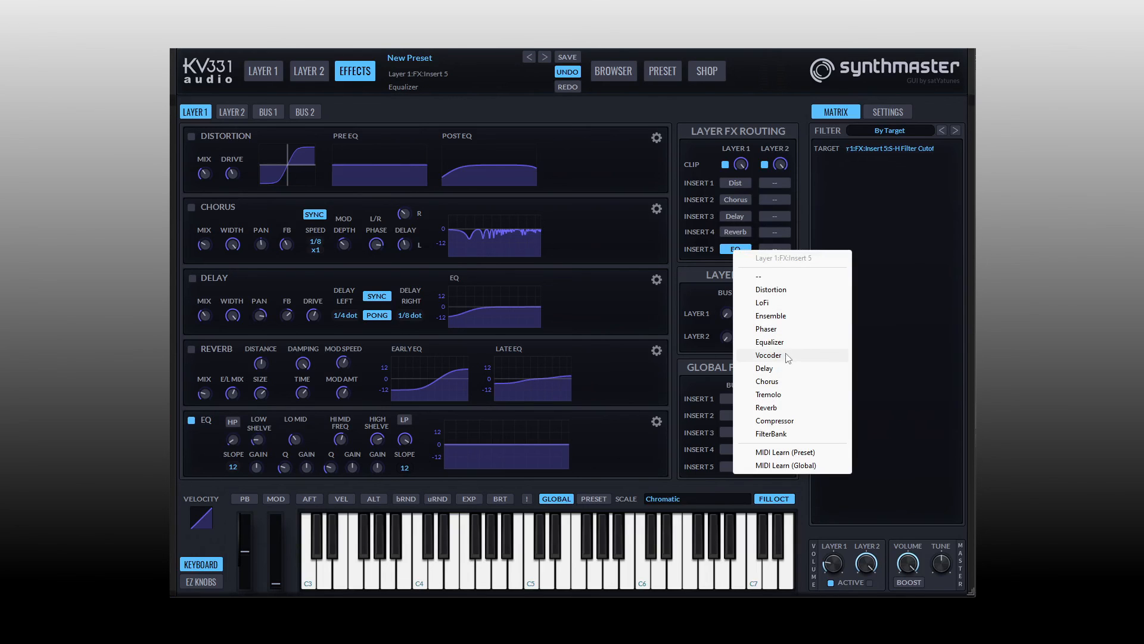
{"action": "left_click", "coordinate": [791, 355]}
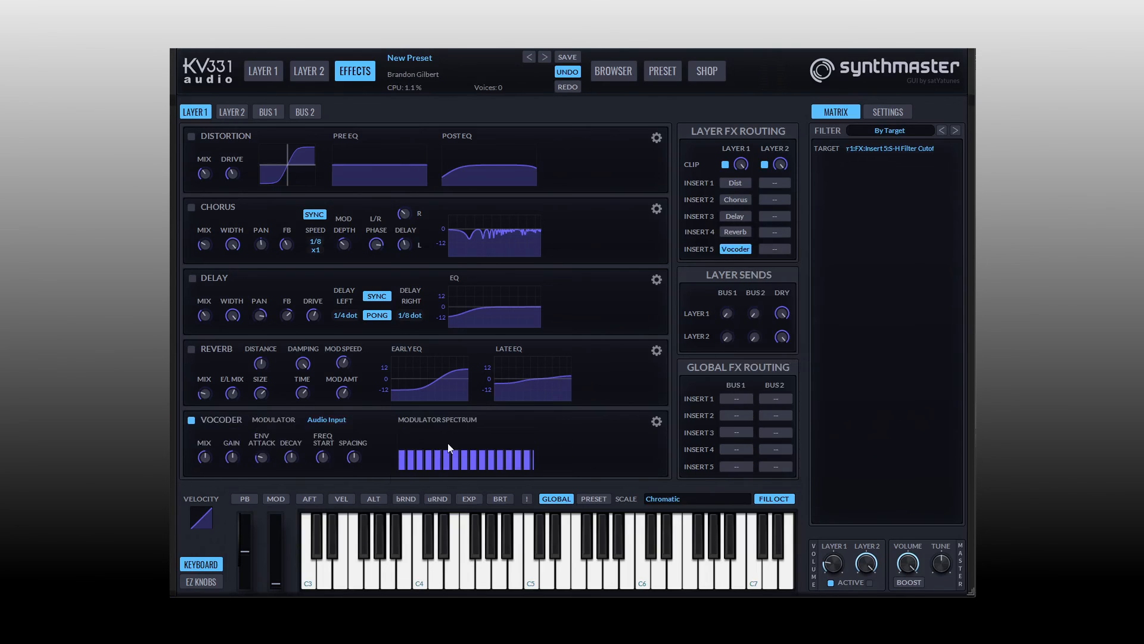
{"action": "left_click", "coordinate": [327, 420]}
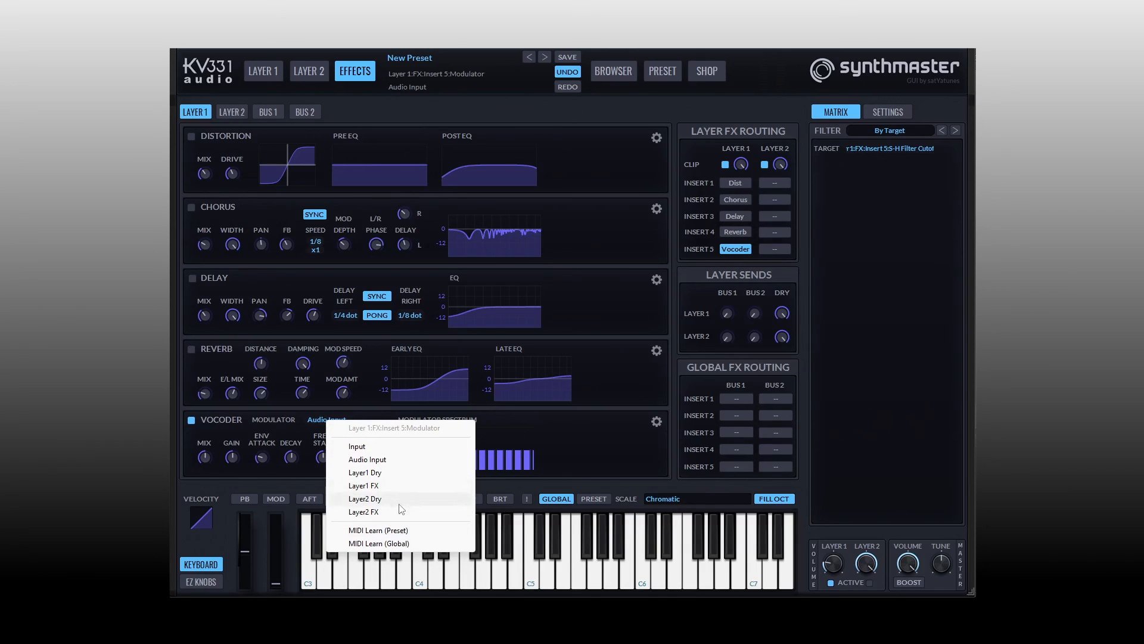
{"action": "left_click", "coordinate": [726, 256]}
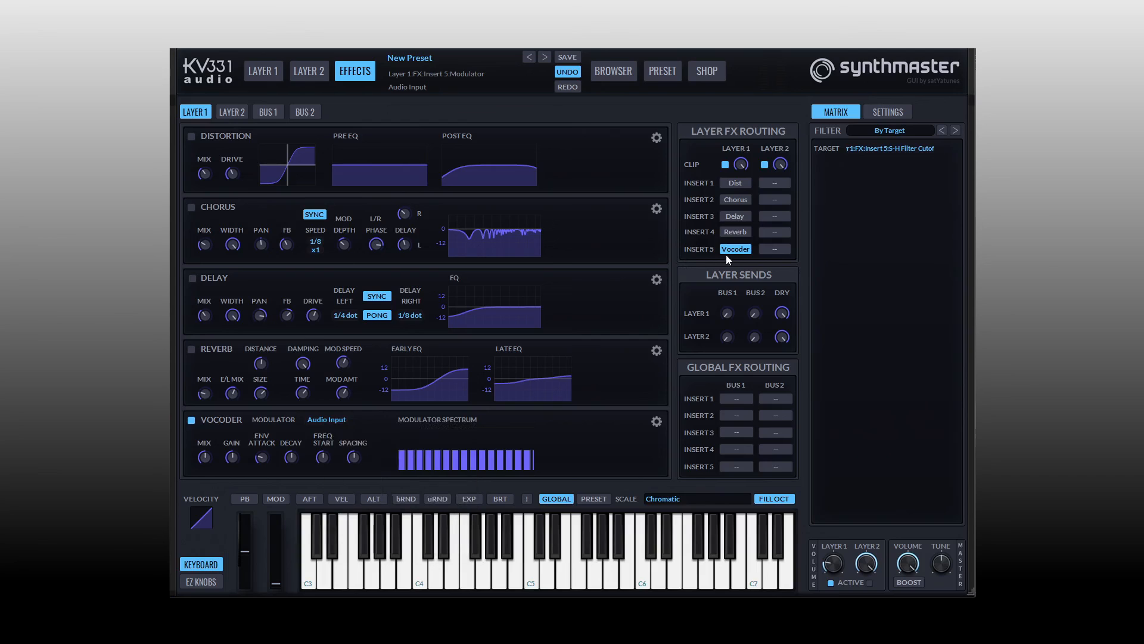
Replace the Vocoder with the Tremolo effect in Layer 1's fifth insert slot, keeping its mix at full
{"action": "left_click", "coordinate": [733, 251]}
{"action": "left_click", "coordinate": [733, 253]}
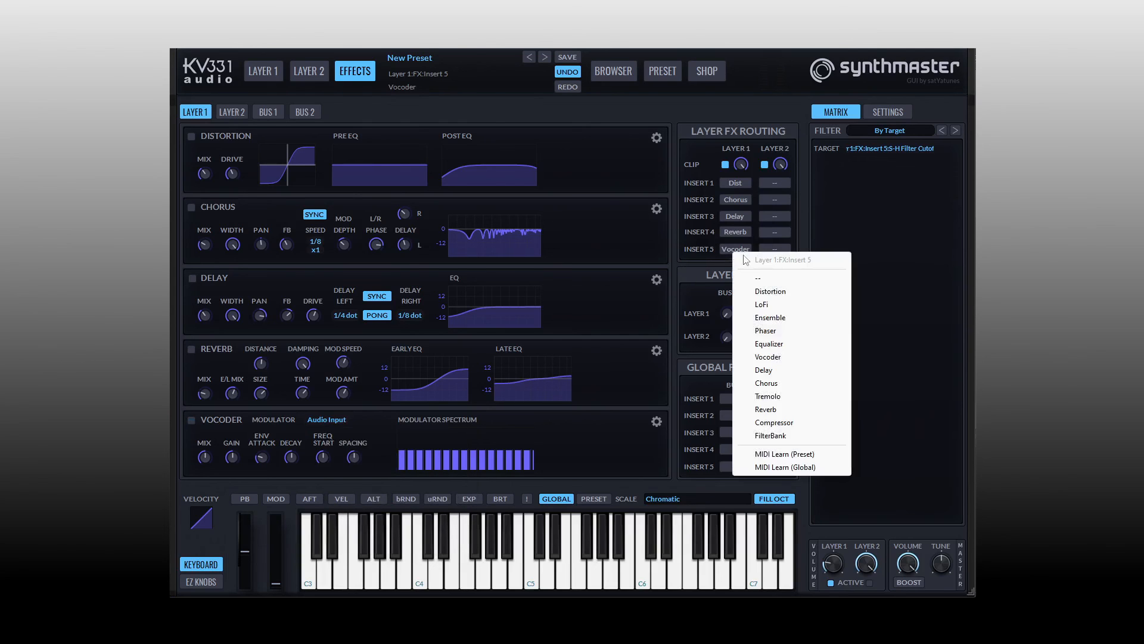
{"action": "left_click", "coordinate": [769, 397]}
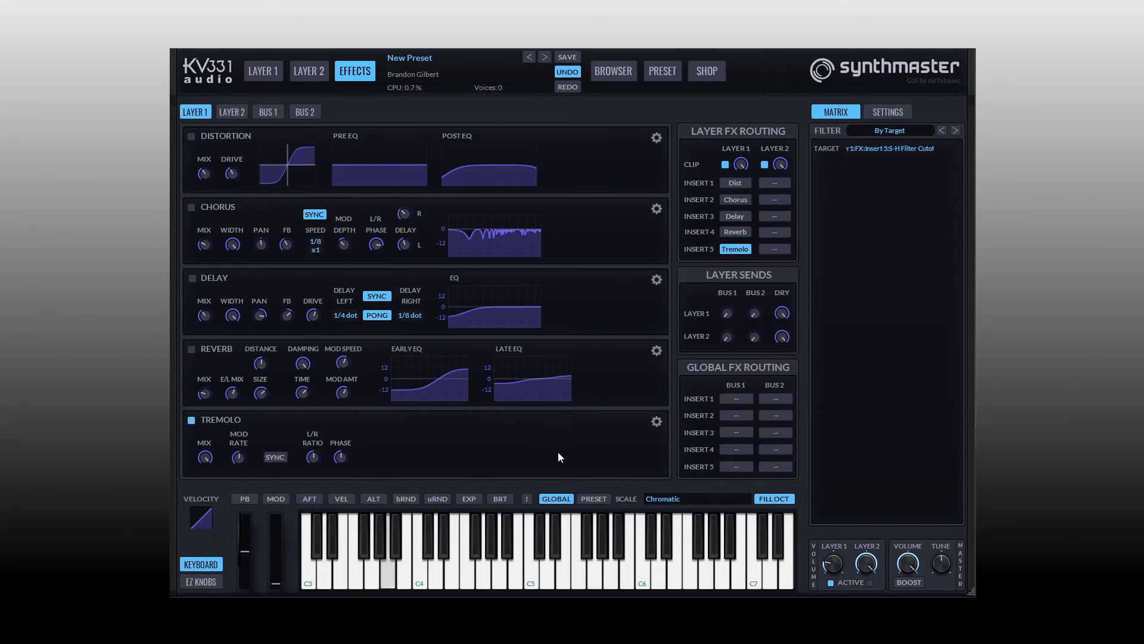
{"action": "left_click", "coordinate": [208, 460]}
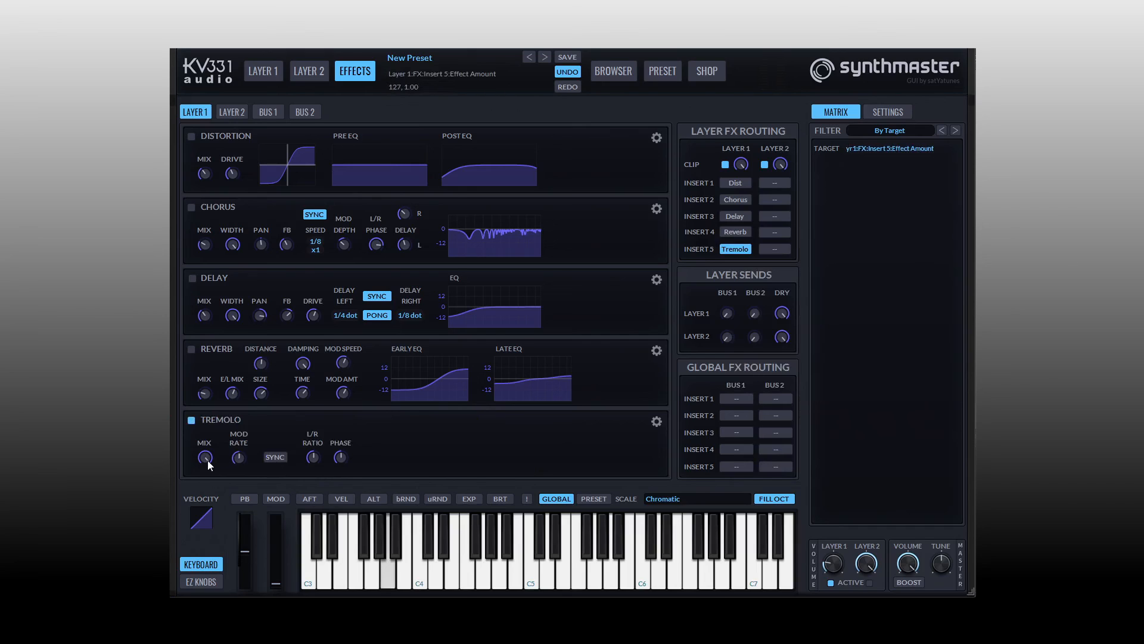
Adjust the tremolo's modulation rate, and raise its L/R ratio to 116 (3.14)
{"action": "mouse_move", "coordinate": [238, 463]}
{"action": "left_mouse_down"}
{"action": "mouse_move", "coordinate": [238, 435]}
{"action": "mouse_move", "coordinate": [238, 454]}
{"action": "left_mouse_up"}
{"action": "left_click", "coordinate": [313, 457]}
{"action": "left_click_drag", "start_coordinate": [311, 450], "coordinate": [313, 431]}
{"action": "left_click_drag", "start_coordinate": [238, 465], "coordinate": [238, 445]}
Sync the tremolo to the beat with a 1/4 modulation rate, and readjust its L/R ratio
{"action": "left_click", "coordinate": [272, 456]}
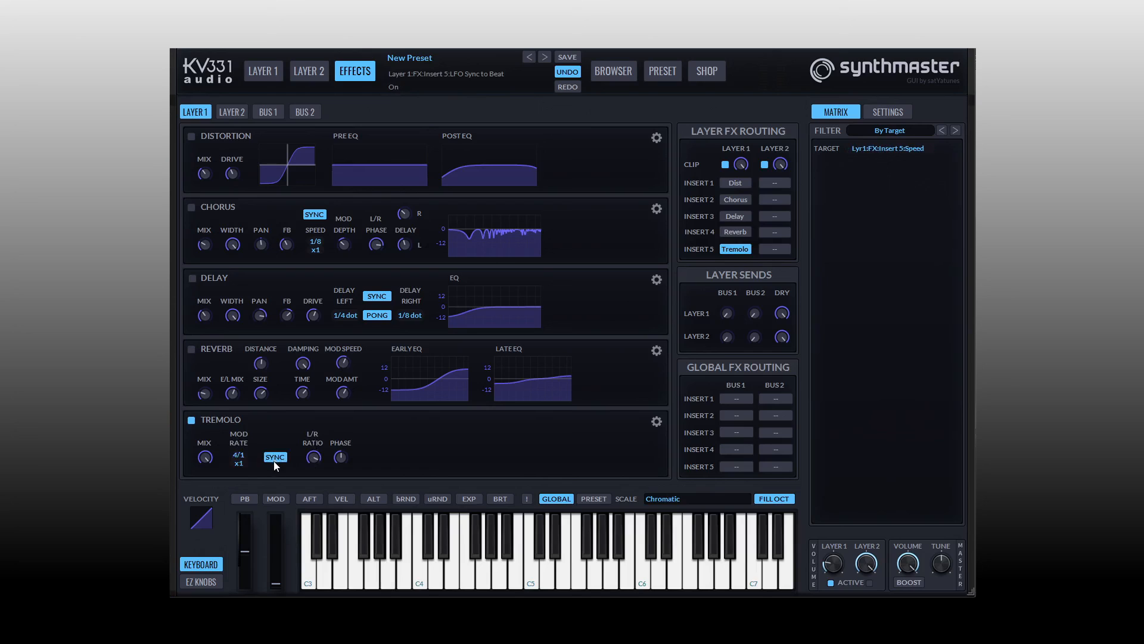
{"action": "right_click", "coordinate": [238, 457]}
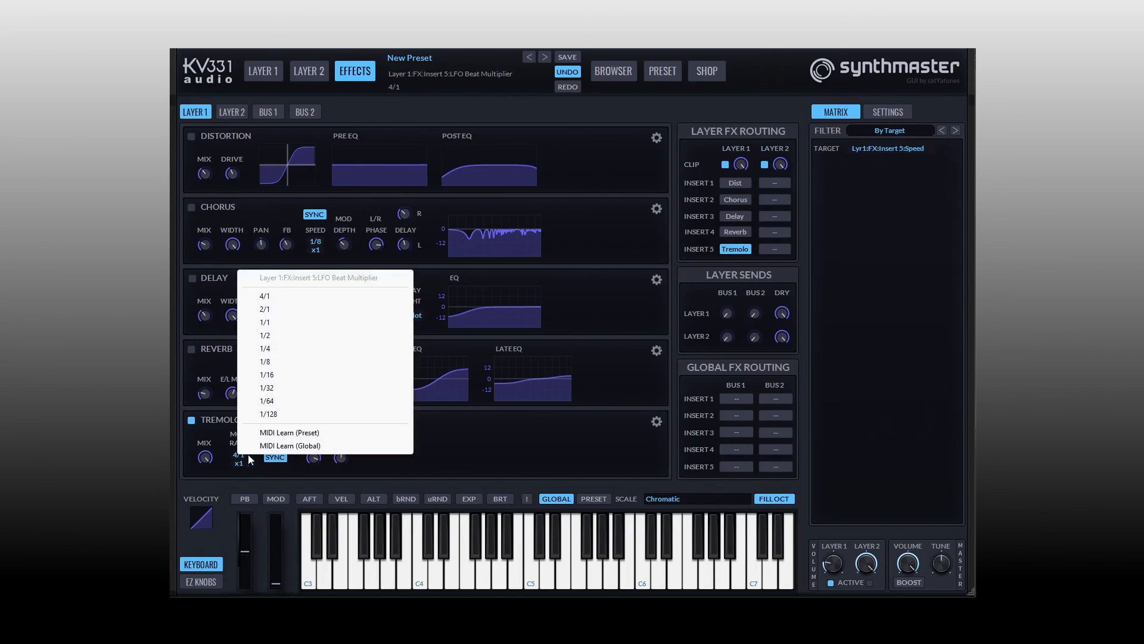
{"action": "left_click", "coordinate": [287, 349]}
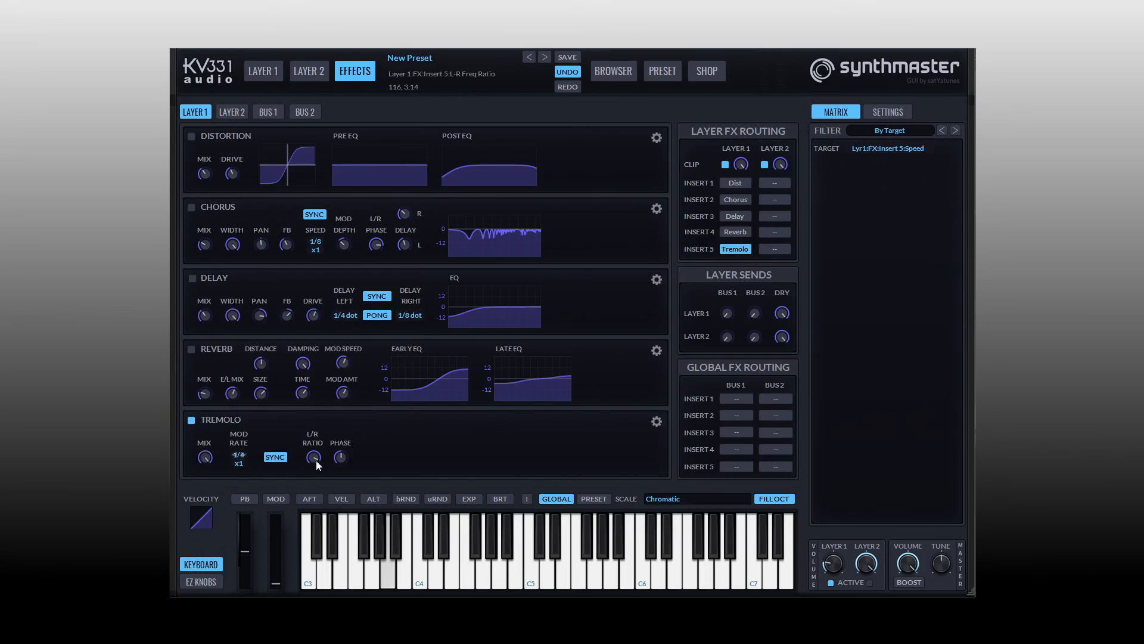
{"action": "left_click_drag", "start_coordinate": [339, 456], "coordinate": [326, 420]}
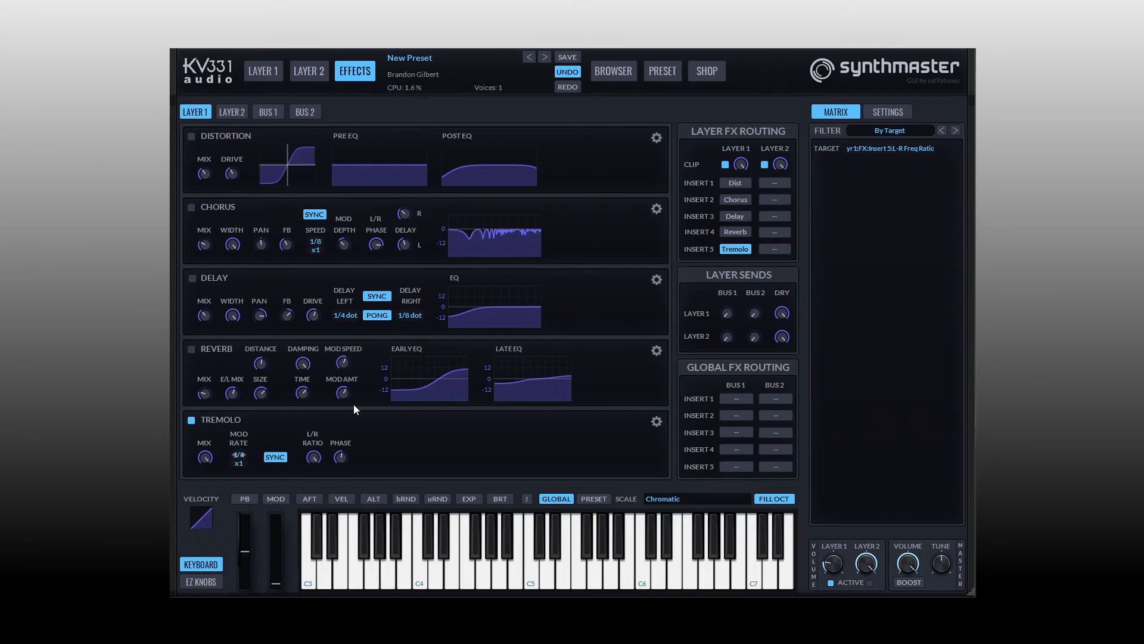
Replace the Tremolo with the FilterBank in Layer 1's fifth insert slot, and set its second band to LP48
{"action": "left_click", "coordinate": [731, 250]}
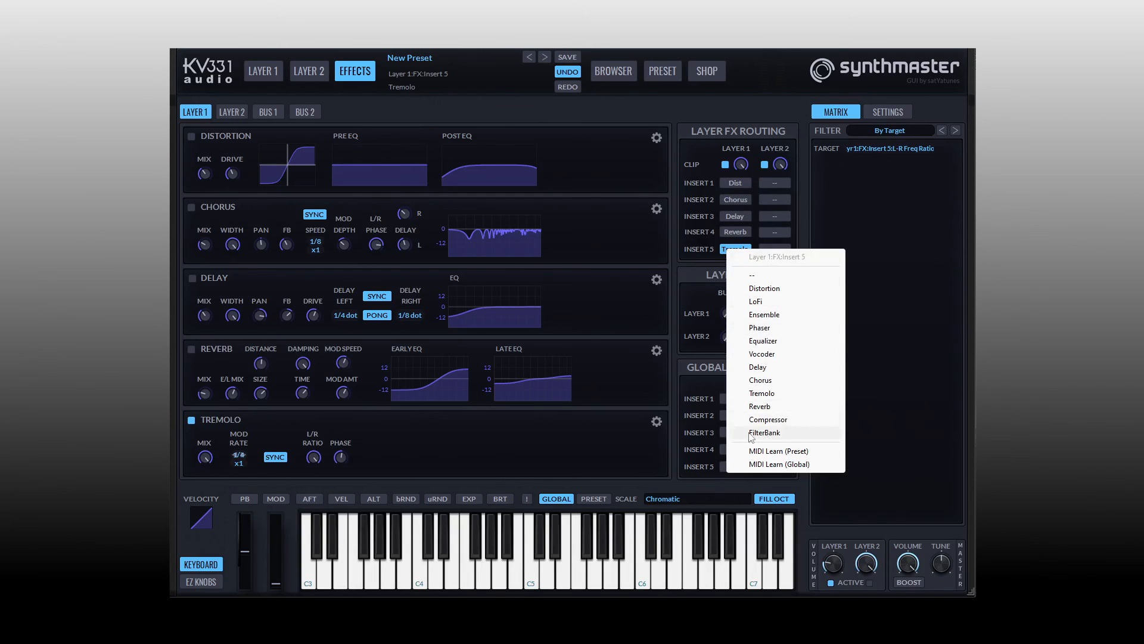
{"action": "left_click", "coordinate": [773, 433]}
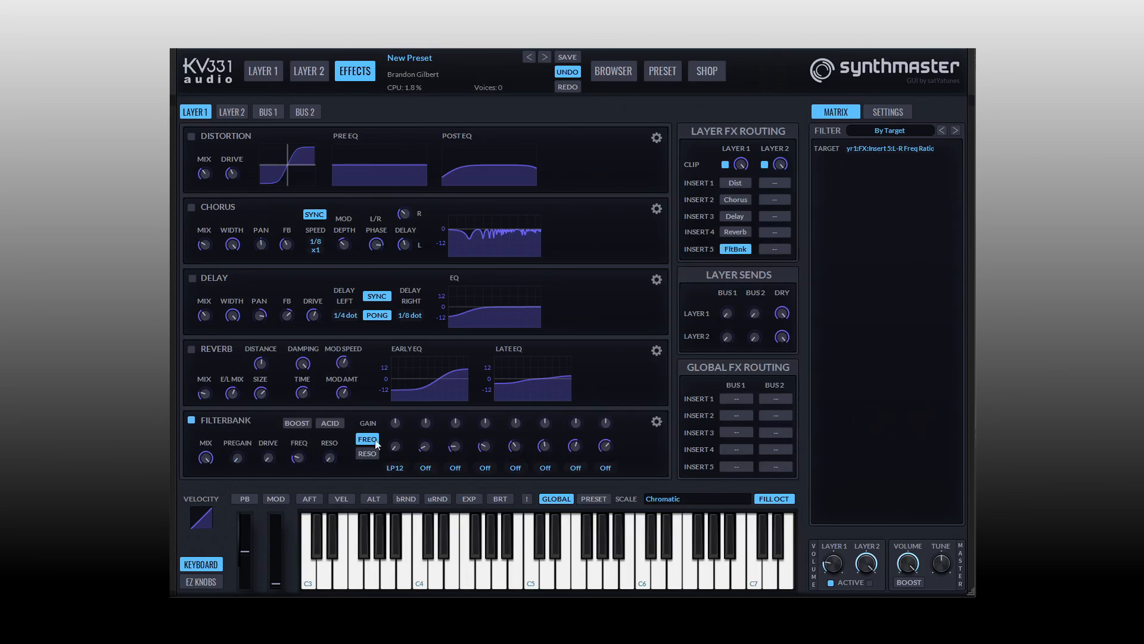
{"action": "left_click", "coordinate": [424, 470]}
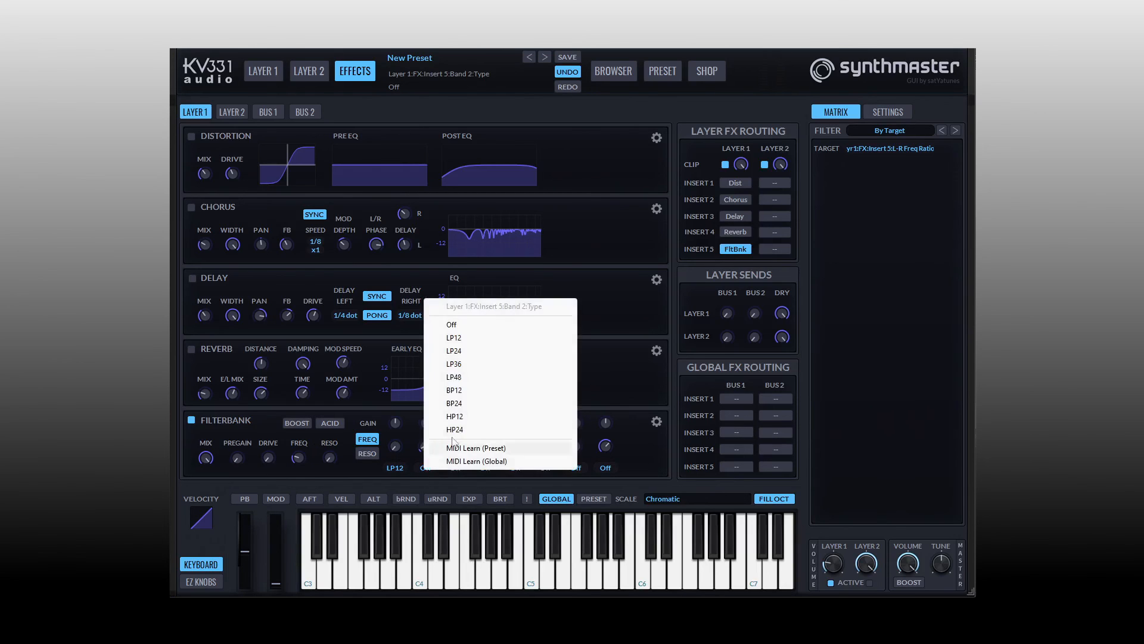
{"action": "left_click", "coordinate": [469, 378]}
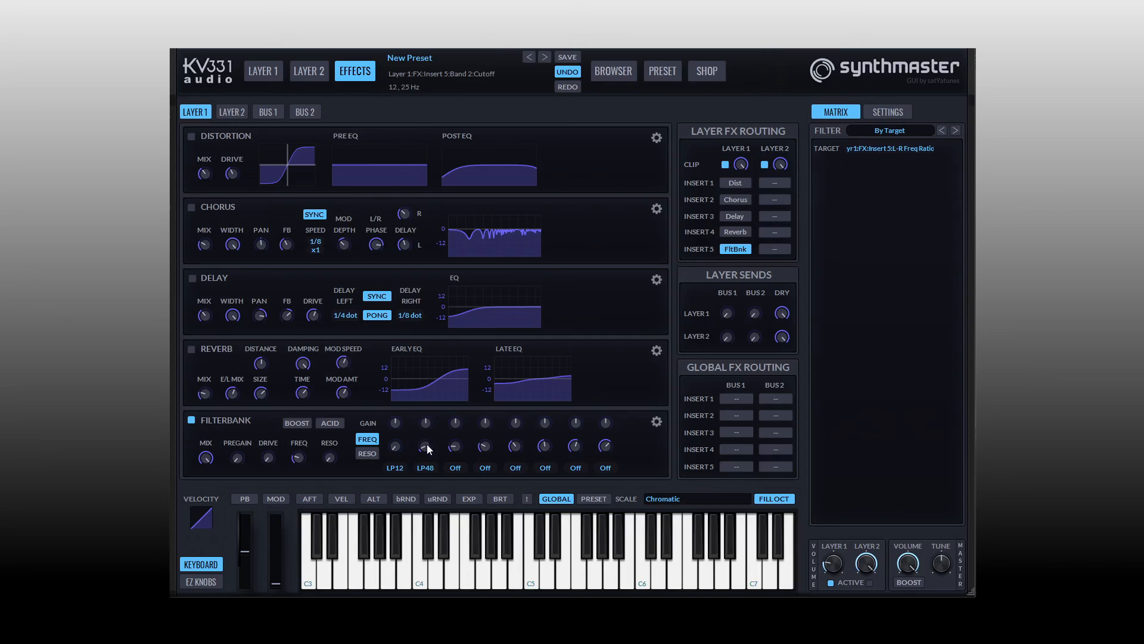
Set the FilterBank's third band to LP12, and try its Boost and Acid options
{"action": "left_click", "coordinate": [460, 468]}
{"action": "left_click", "coordinate": [294, 422]}
{"action": "left_click", "coordinate": [337, 423]}
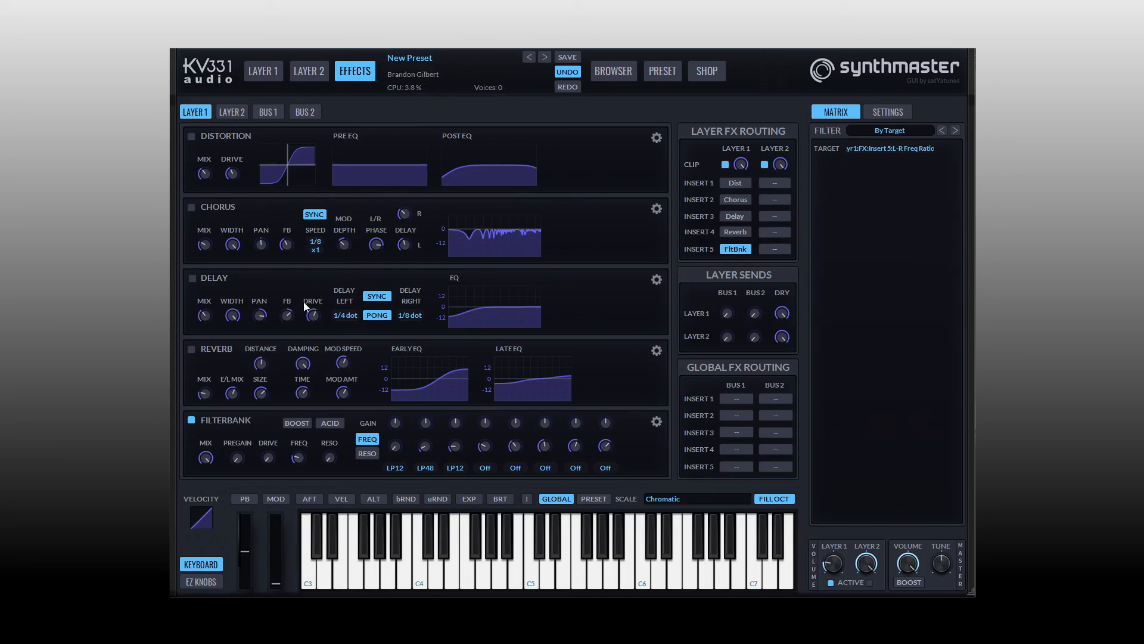
View Layer 1's arpeggiator and sequencer, including its enlarged step editor, and return to the normal layer view
{"action": "left_click", "coordinate": [262, 70]}
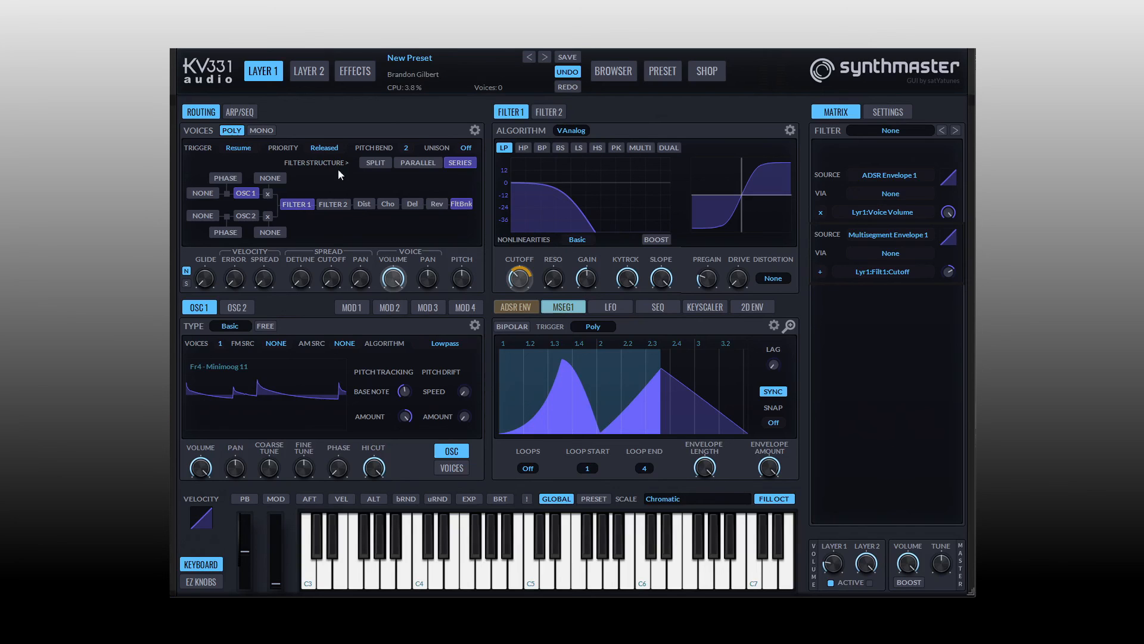
{"action": "left_click", "coordinate": [248, 116]}
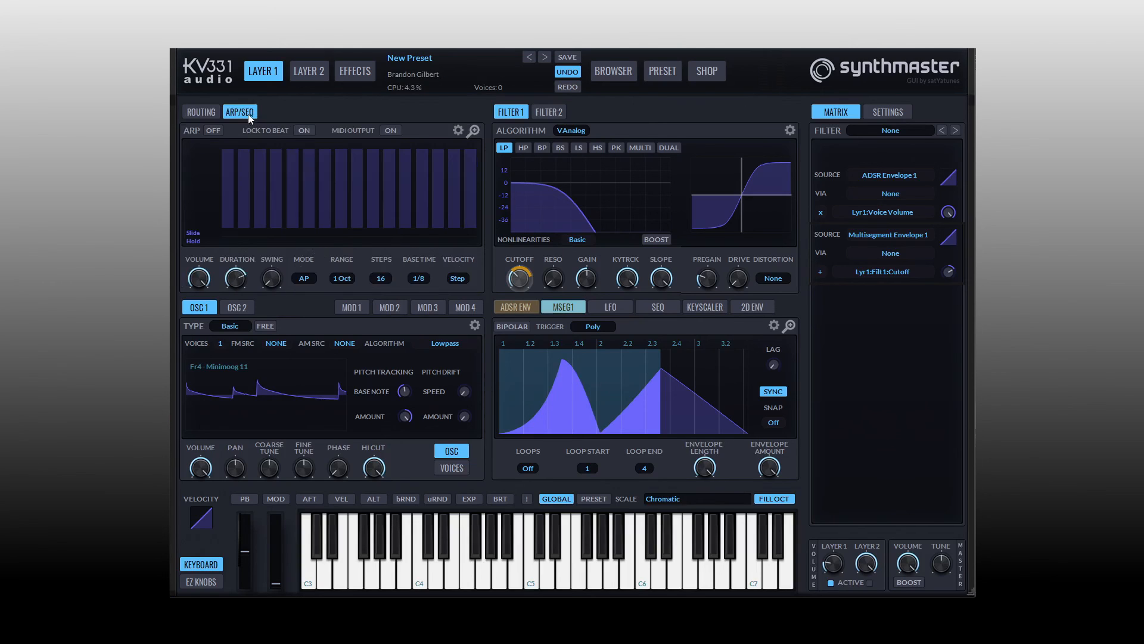
{"action": "left_click", "coordinate": [475, 131]}
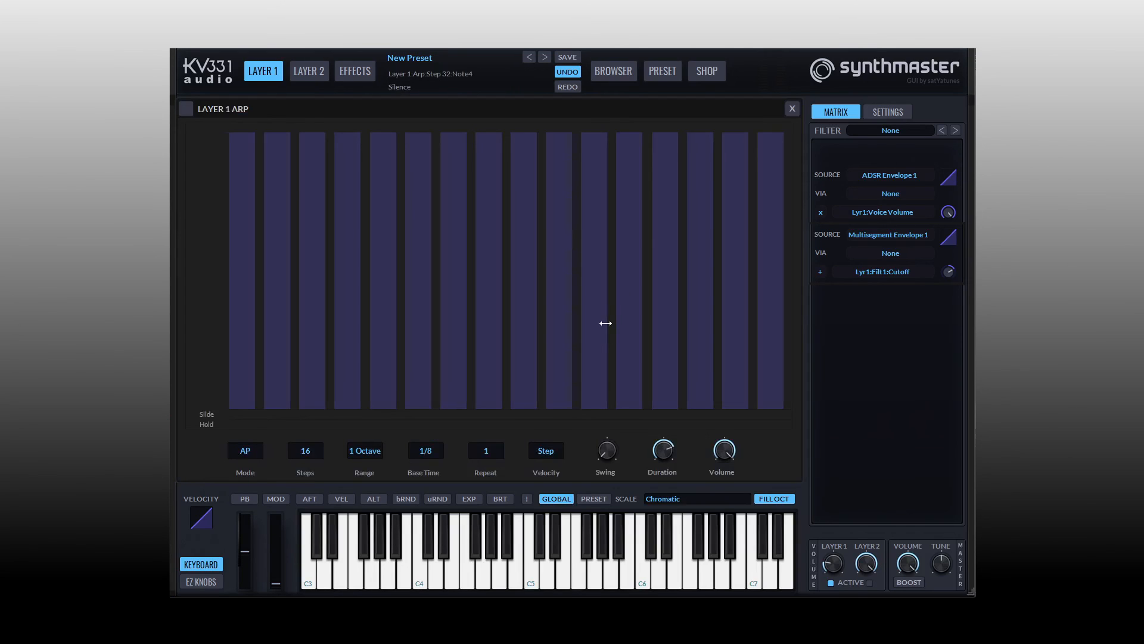
{"action": "left_click", "coordinate": [792, 108]}
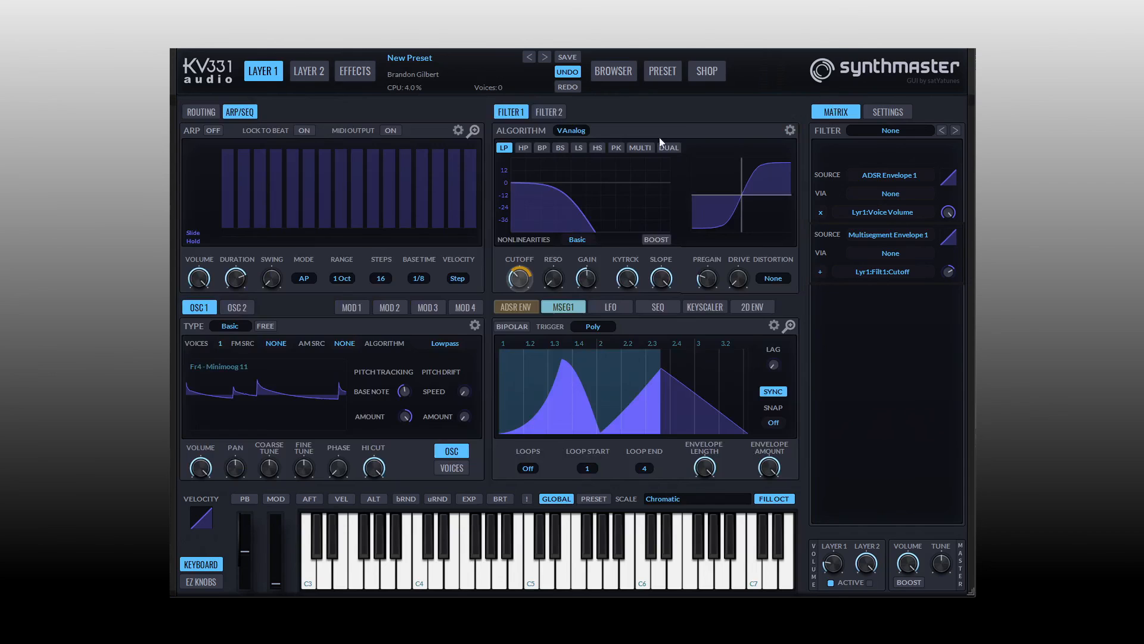
Browse the available global scales, including the 5 Tone group, without choosing another scale
{"action": "left_click", "coordinate": [688, 498]}
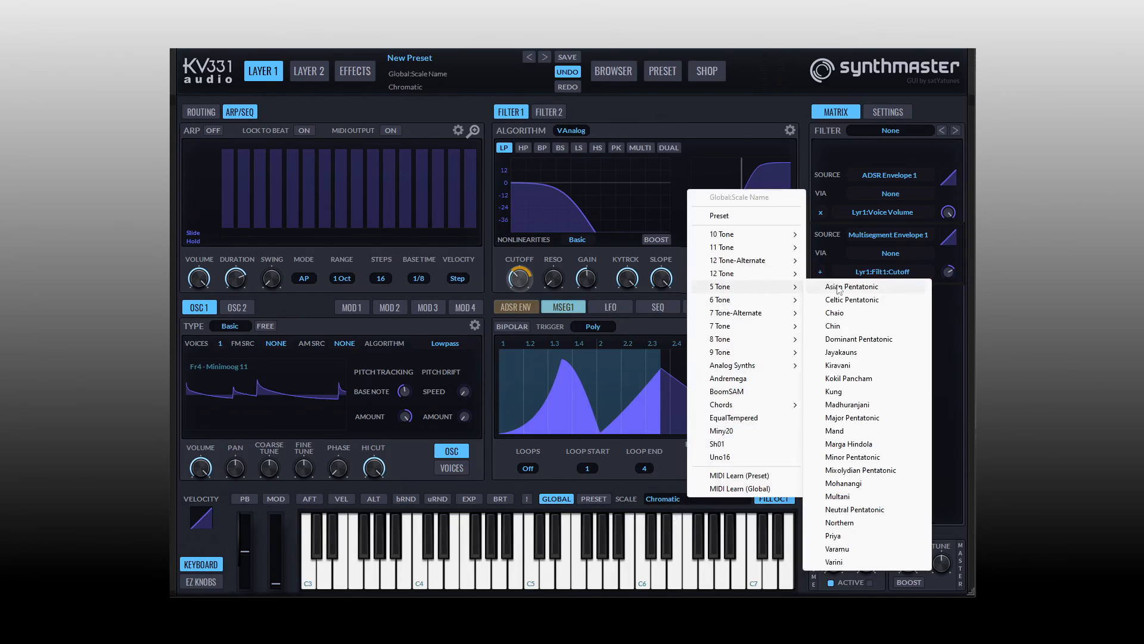
{"action": "left_click", "coordinate": [728, 115]}
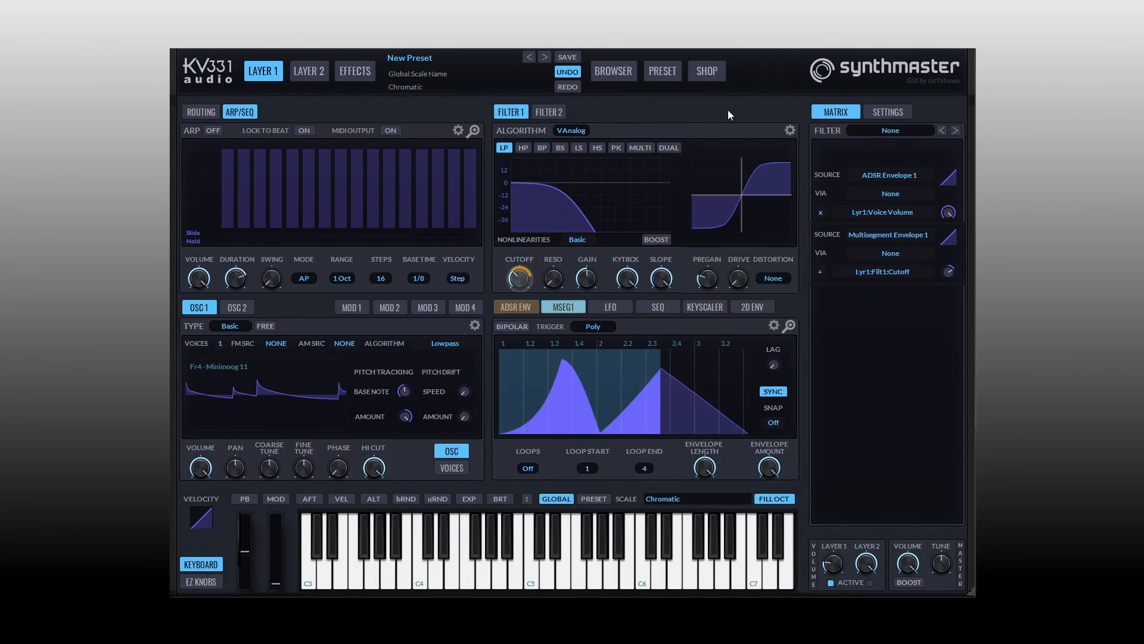